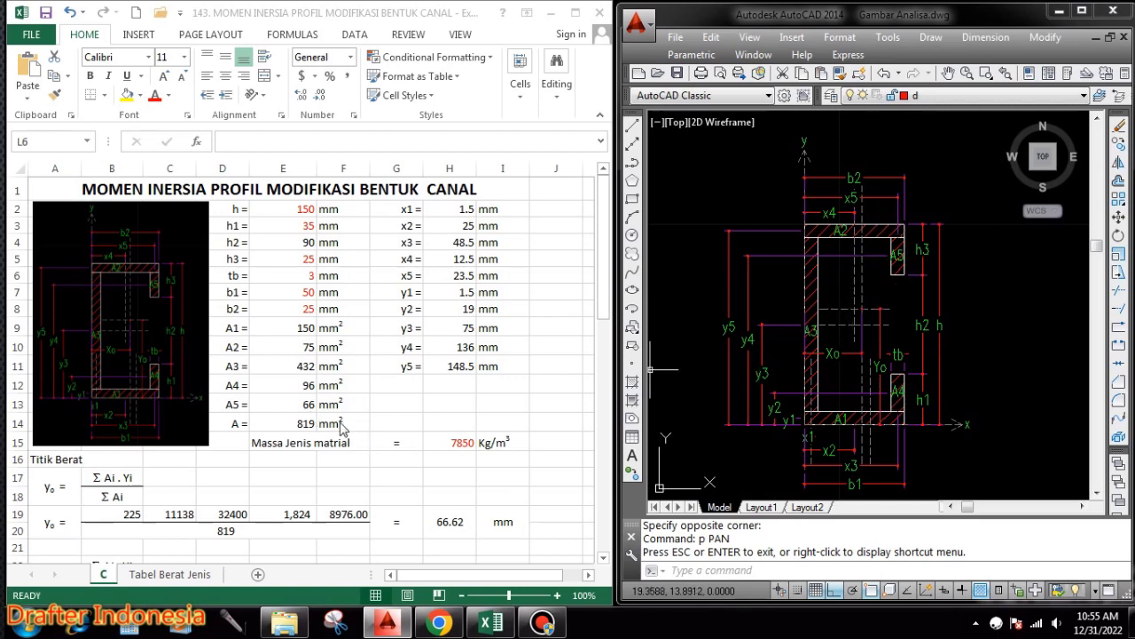
Inspect the formulas behind the total area A and the height h2 without changing them.
left_click(304, 424)
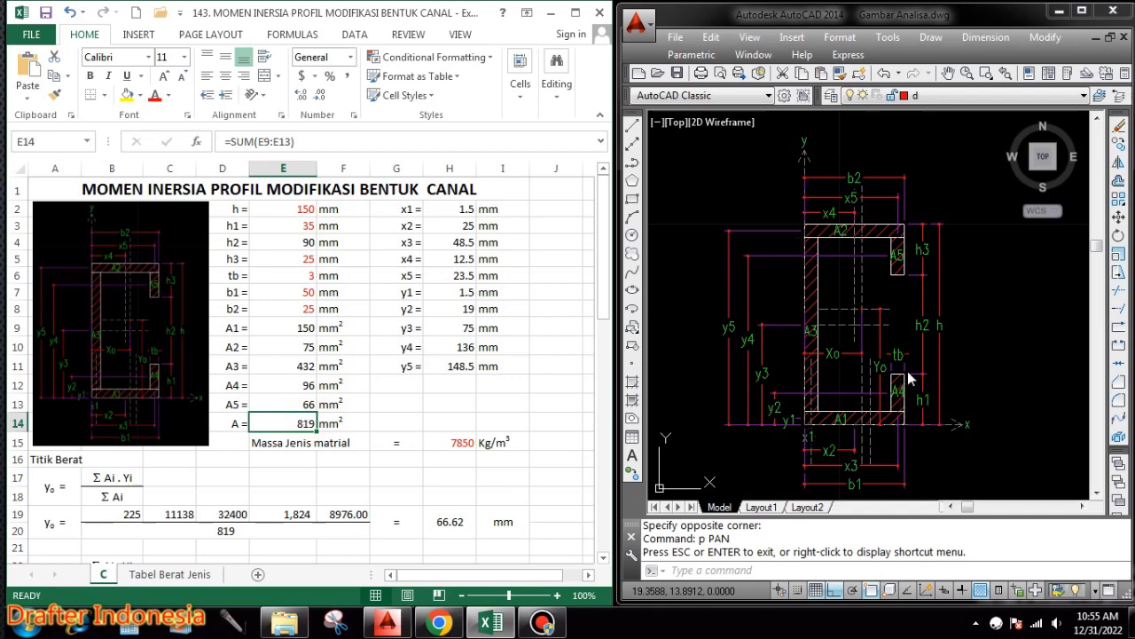
double_click(307, 424)
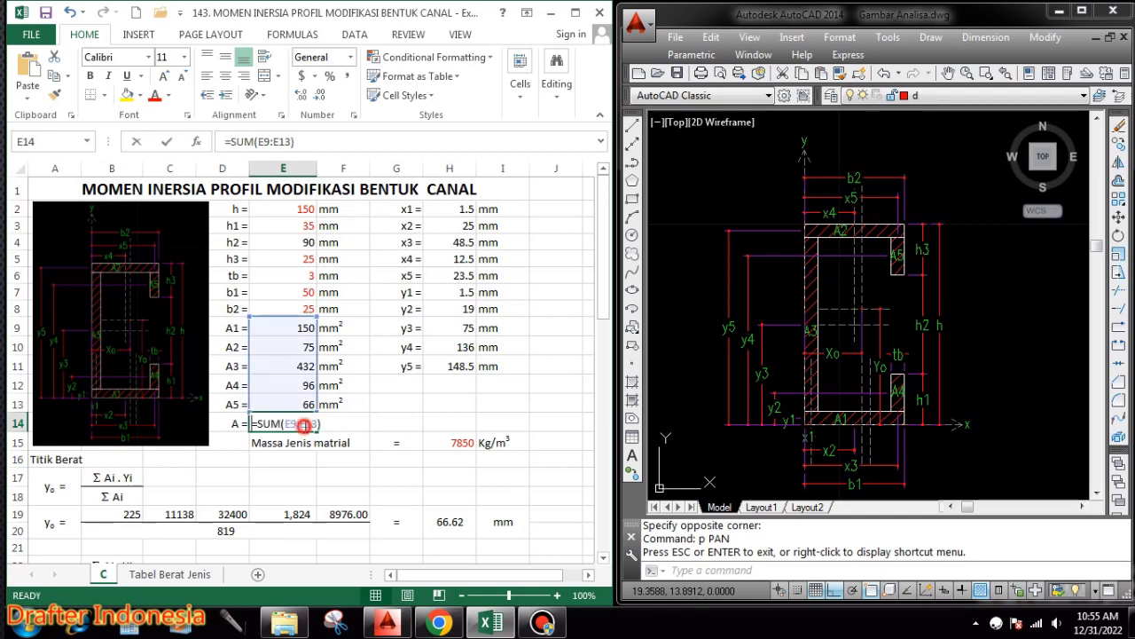
key("Escape")
double_click(308, 241)
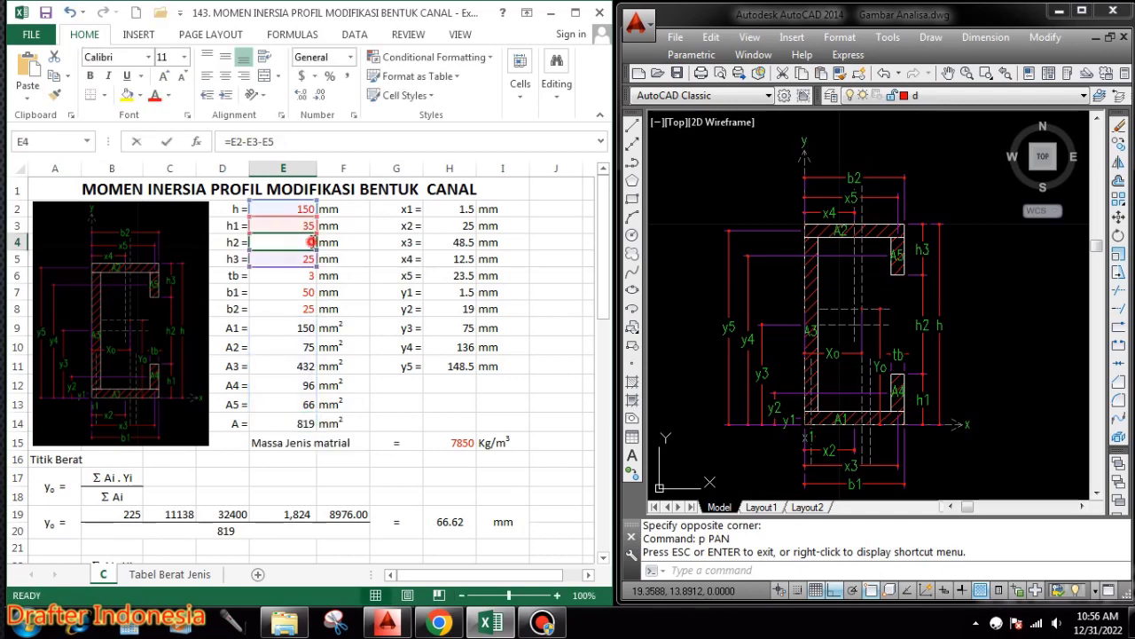
key("Escape")
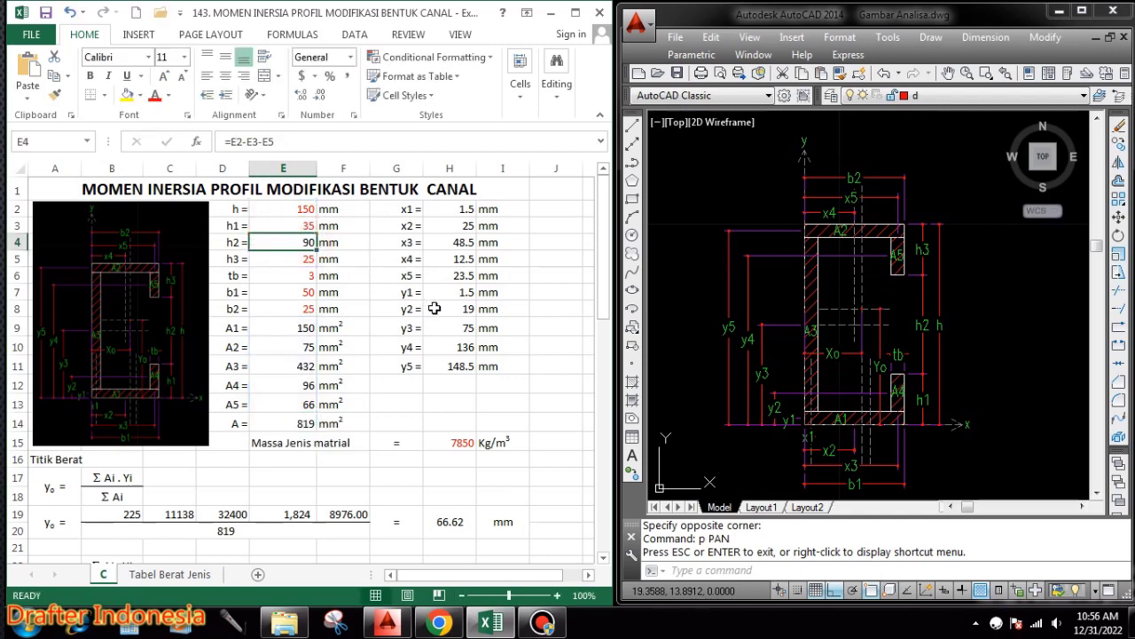
Examine the formulas for the horizontal centroid distances x1 to x5 against the profile drawing.
left_click(468, 209)
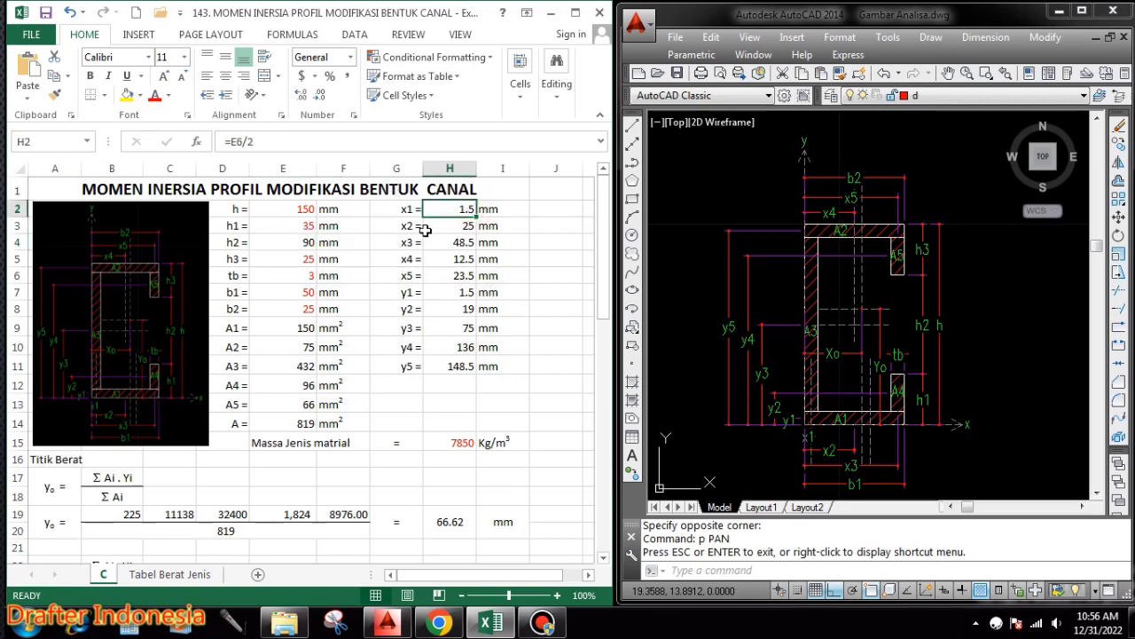
double_click(468, 210)
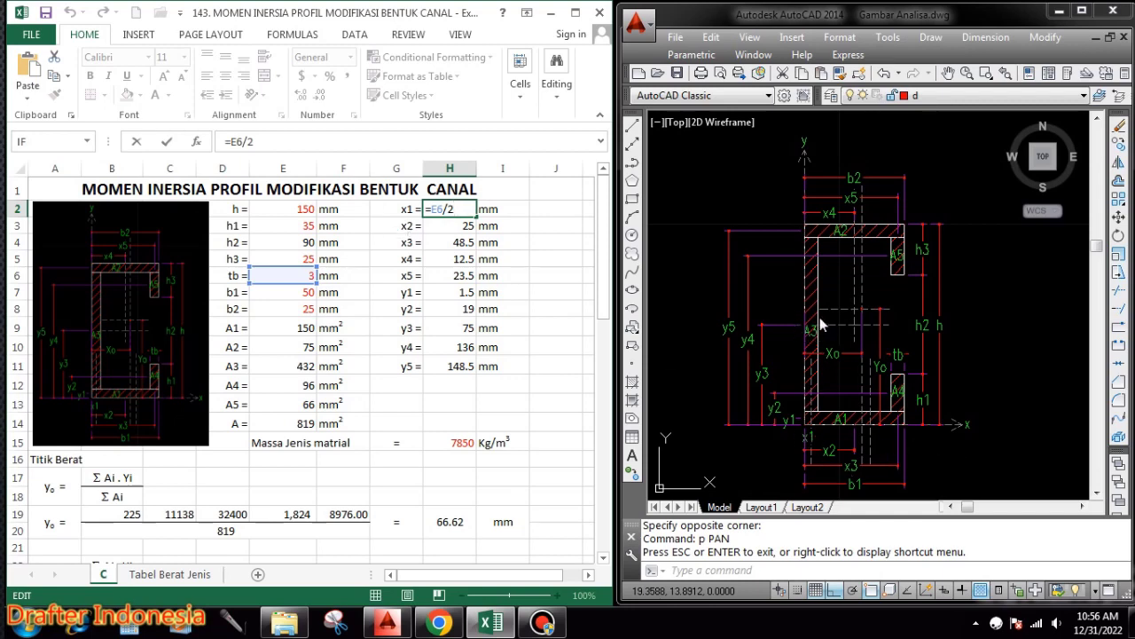
left_click(467, 227)
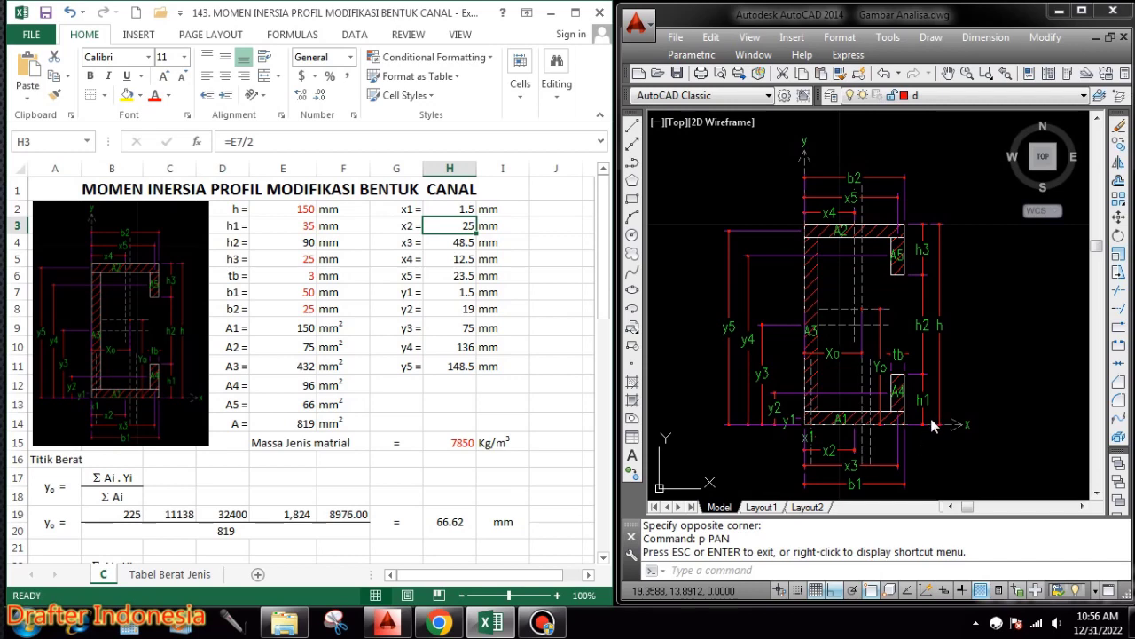
left_click(463, 243)
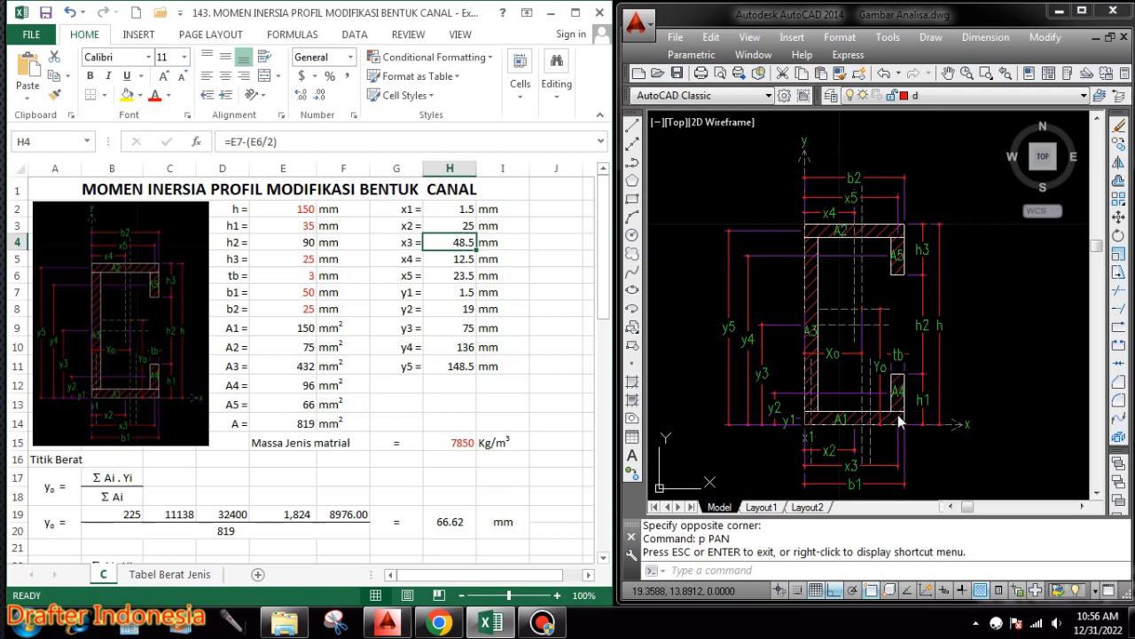
left_click(454, 259)
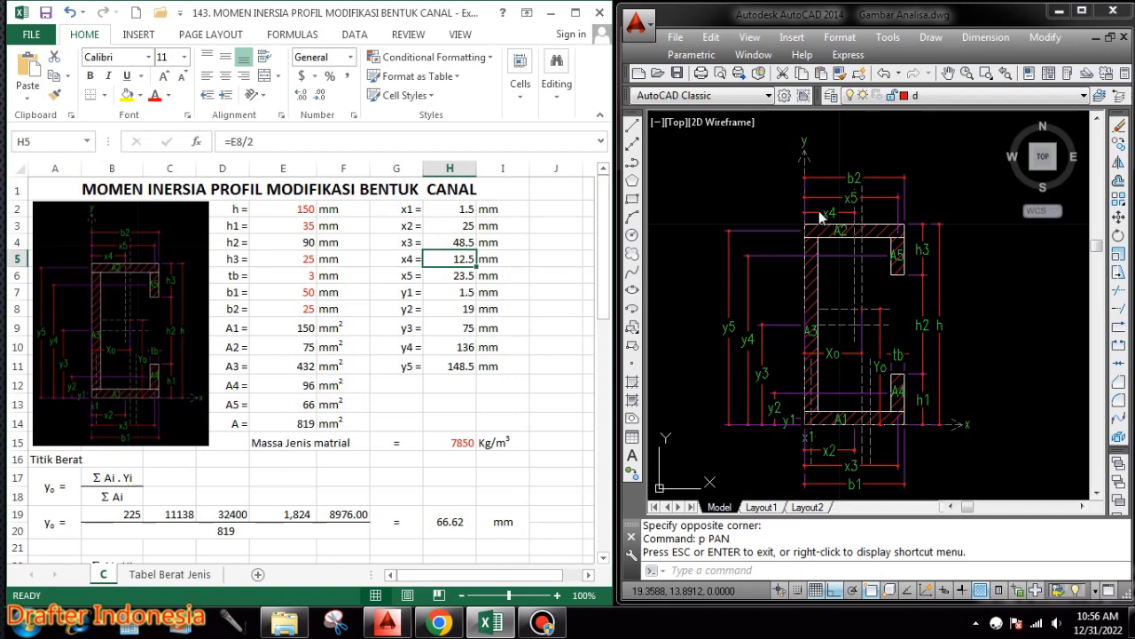
left_click(449, 276)
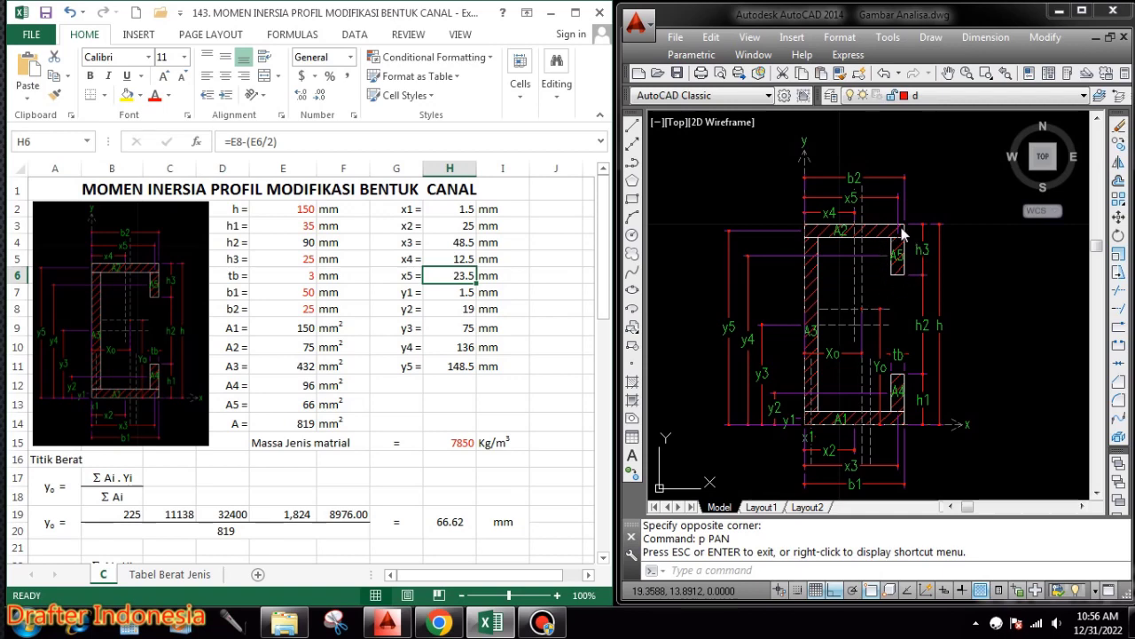
Examine the formulas for the vertical centroid distances y1 to y5 against the profile drawing.
left_click(465, 293)
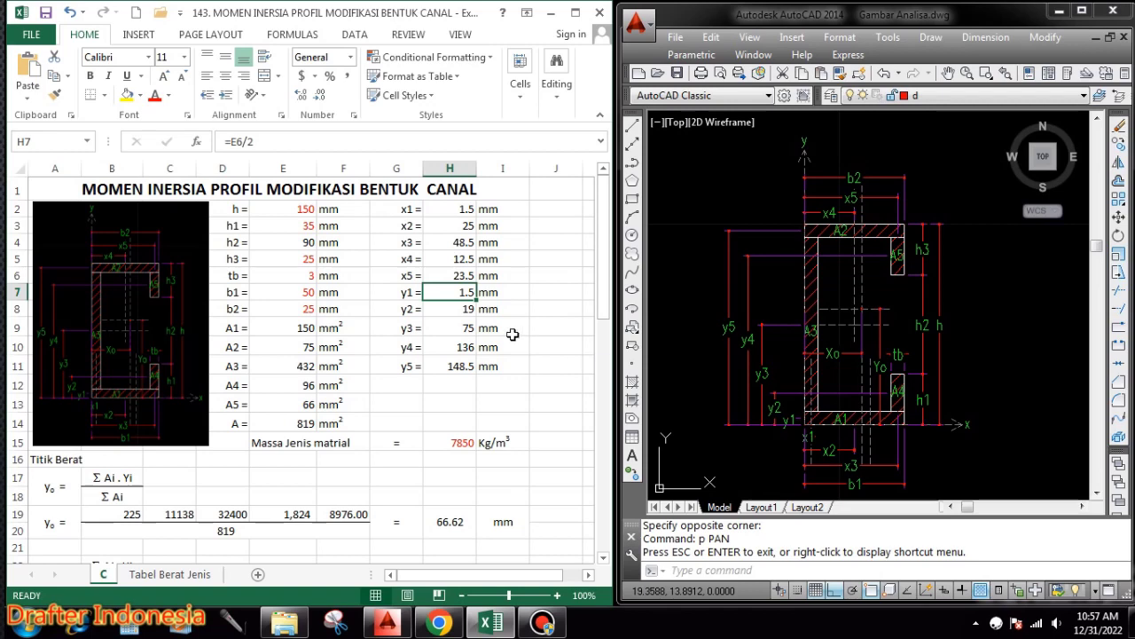
left_click(463, 310)
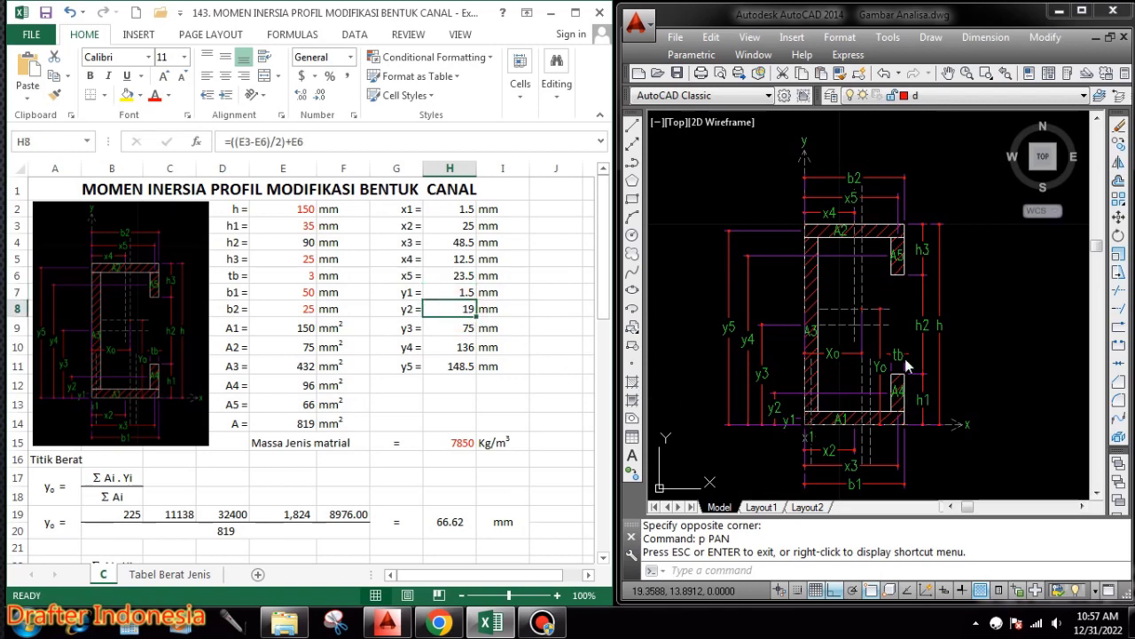
left_click(468, 329)
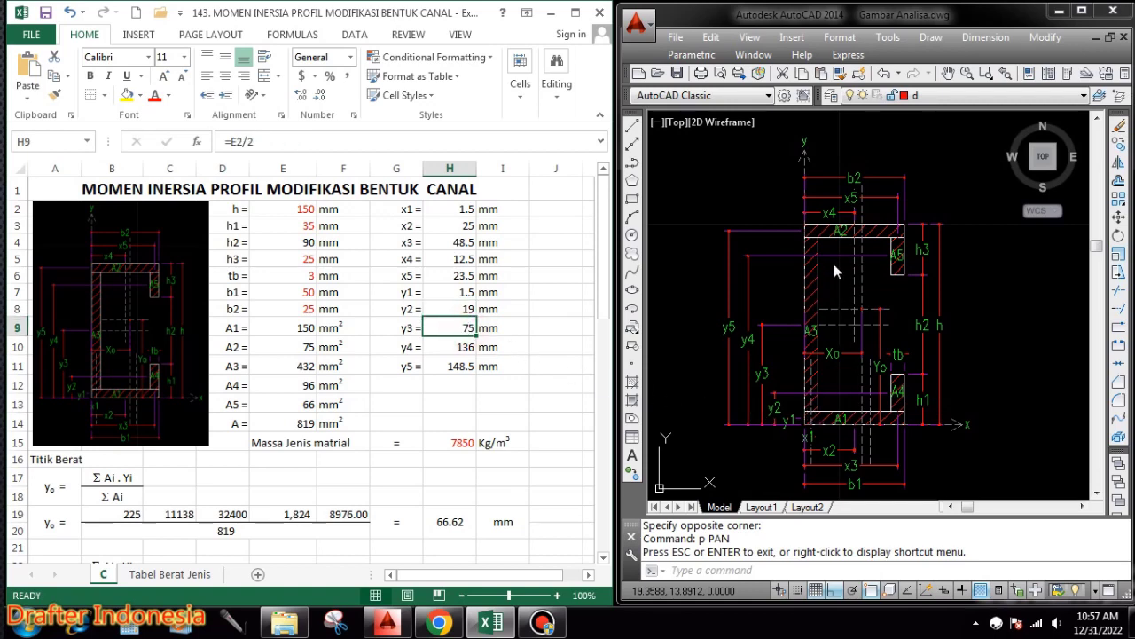
left_click(457, 347)
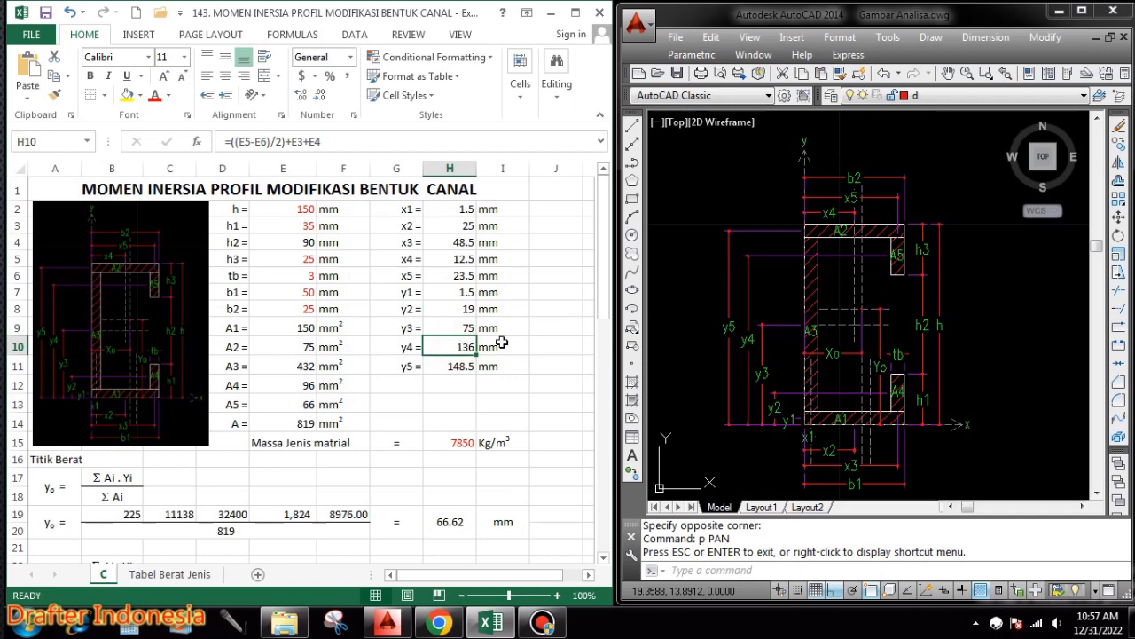
left_click(458, 365)
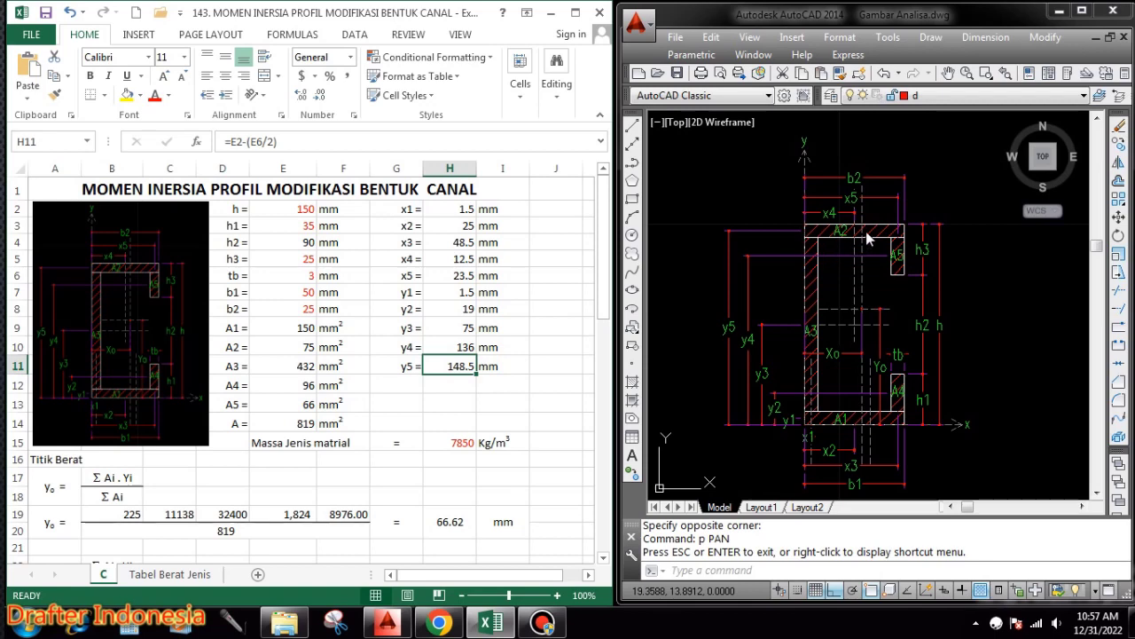
left_click(541, 368)
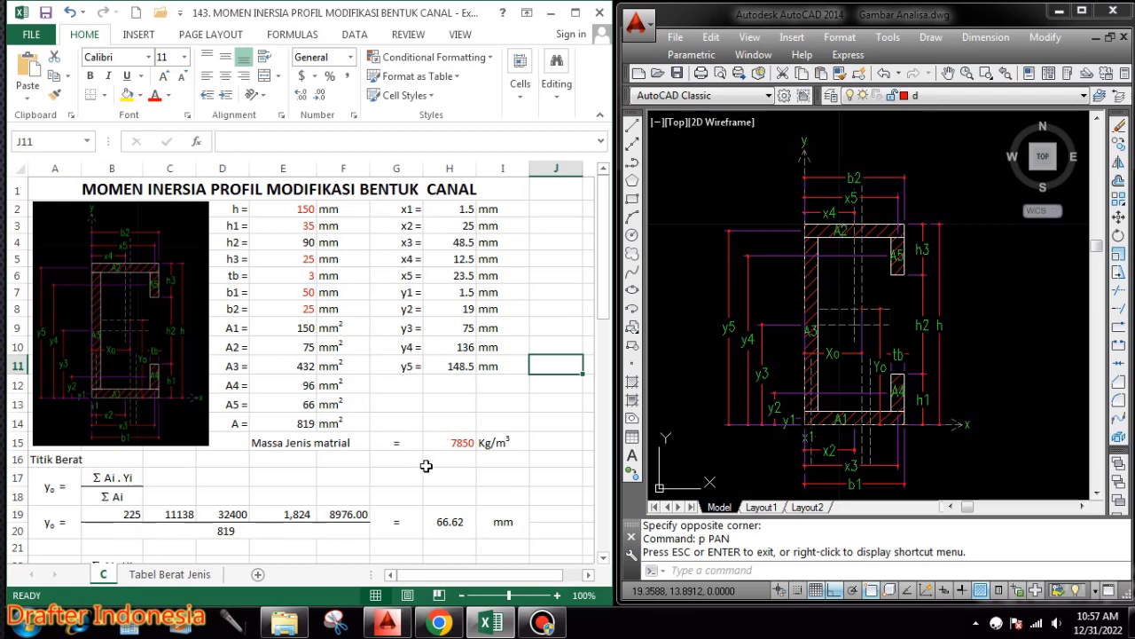
Look through the material densities in the Tabel Berat Jenis sheet and return to sheet C.
left_click(183, 579)
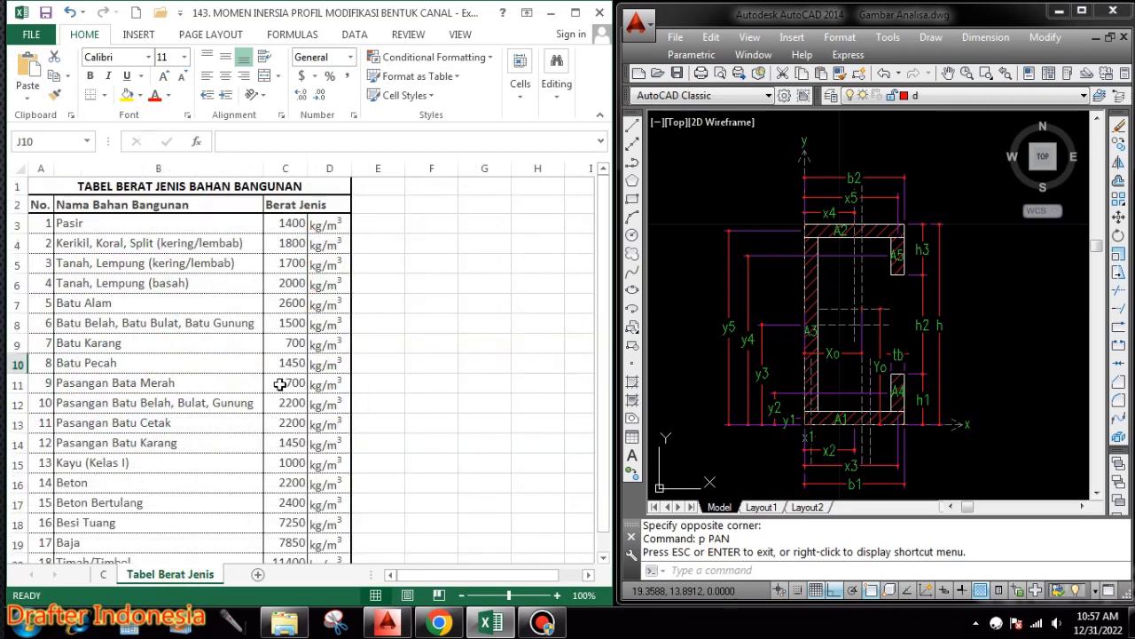
scroll(266, 385, "down", 1)
scroll(256, 386, "down", 1)
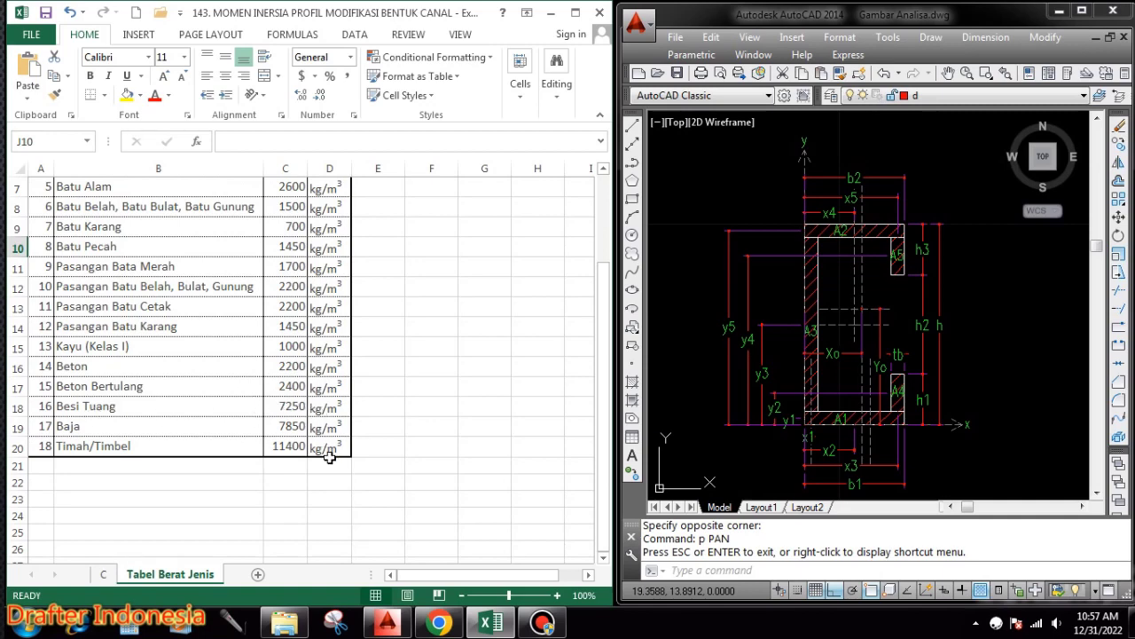
scroll(296, 449, "up", 1)
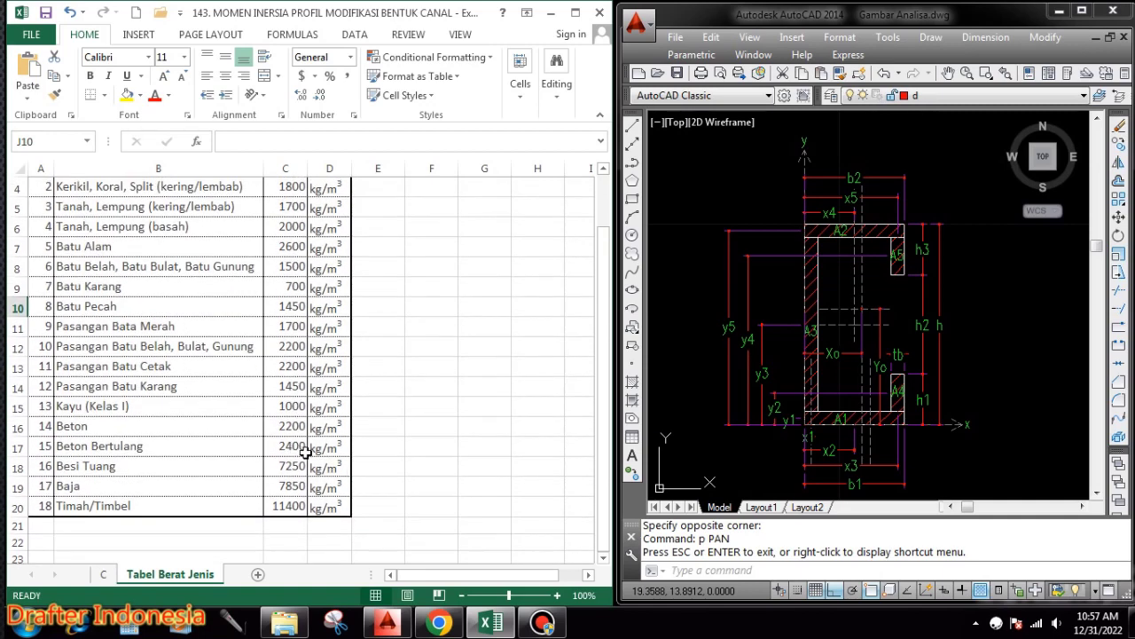
scroll(314, 449, "up", 1)
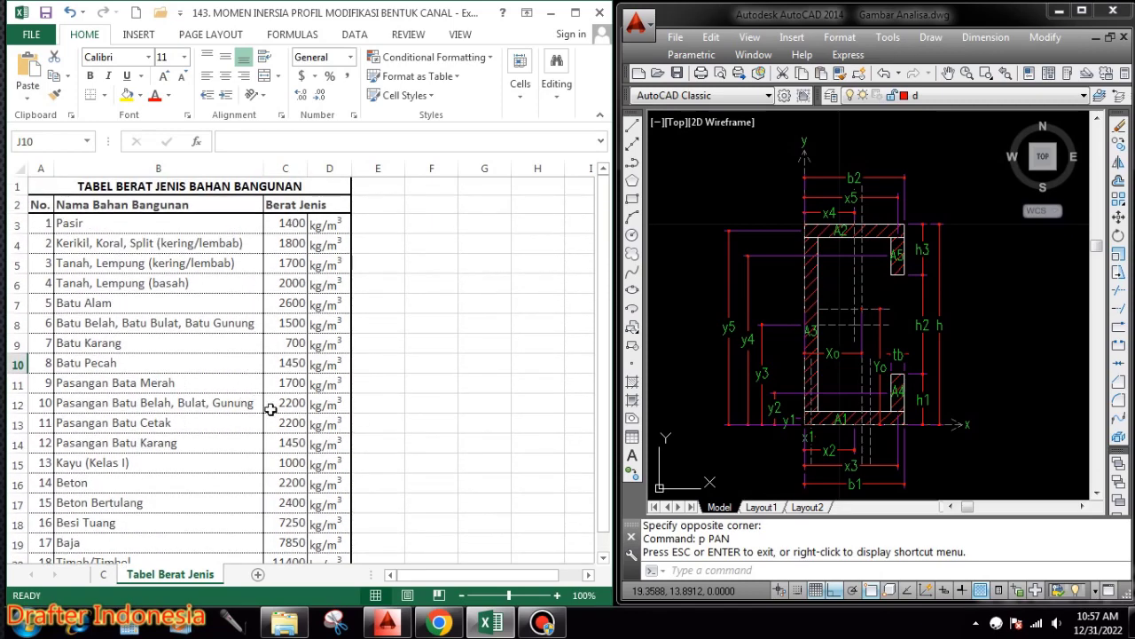
left_click(106, 574)
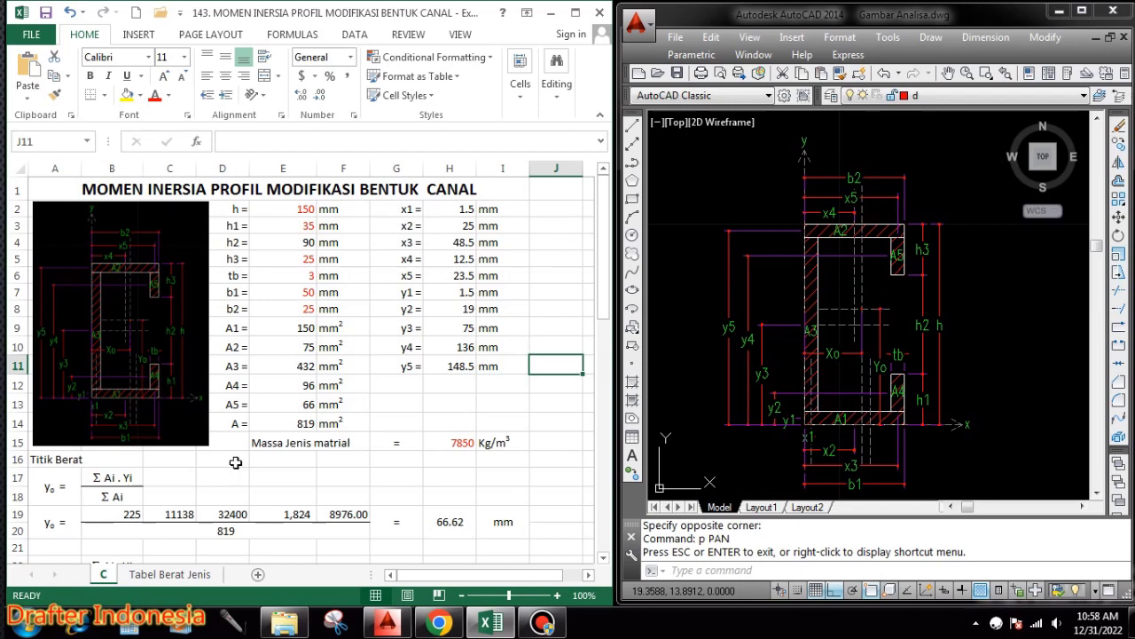
Review the h and h1 inputs and the formulas for h2, the partial areas and the total area A.
left_click(305, 209)
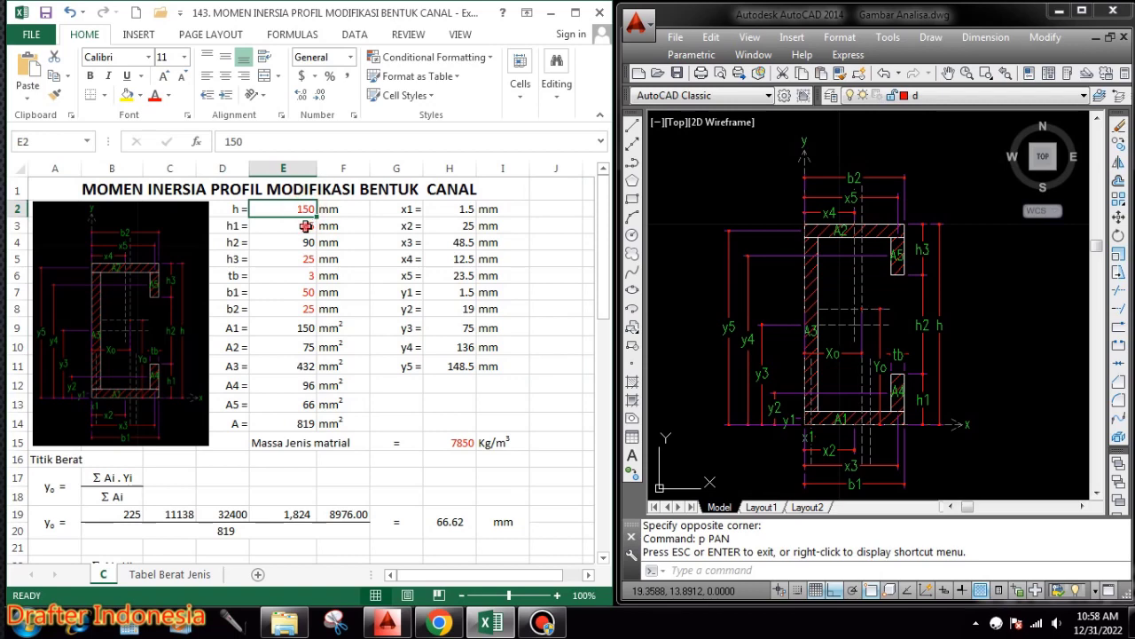
left_click(306, 226)
double_click(305, 242)
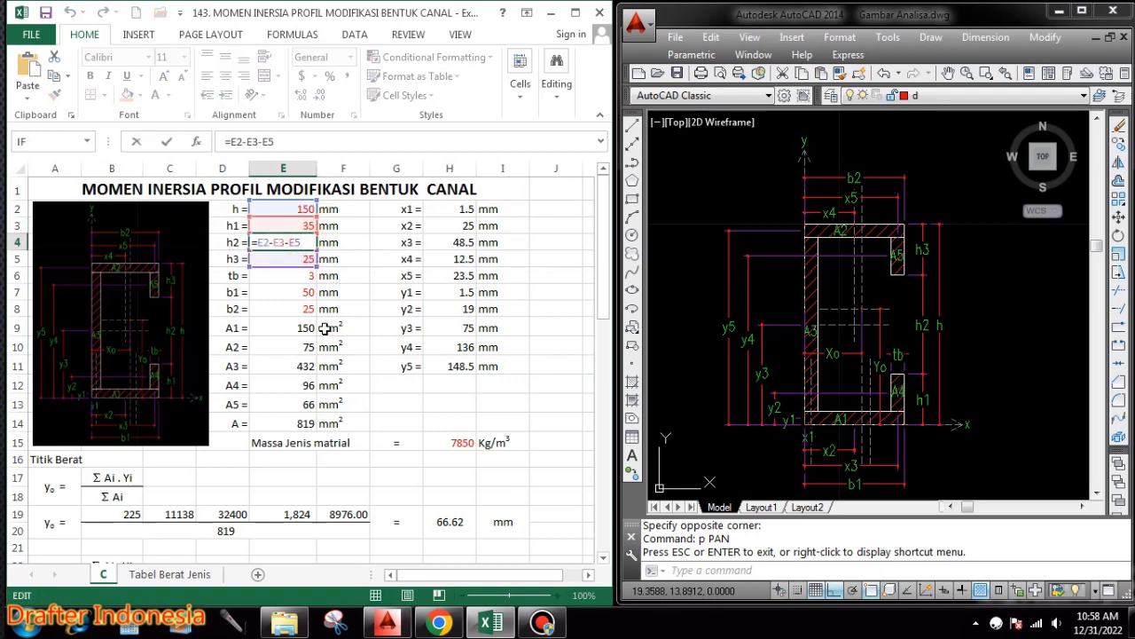
double_click(305, 327)
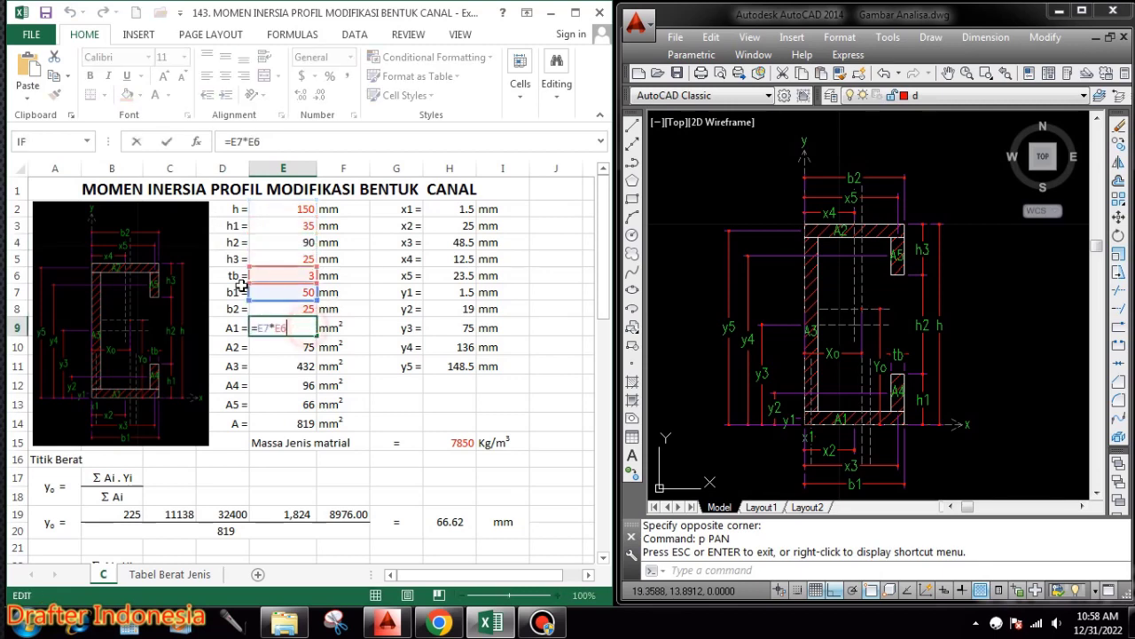
double_click(293, 347)
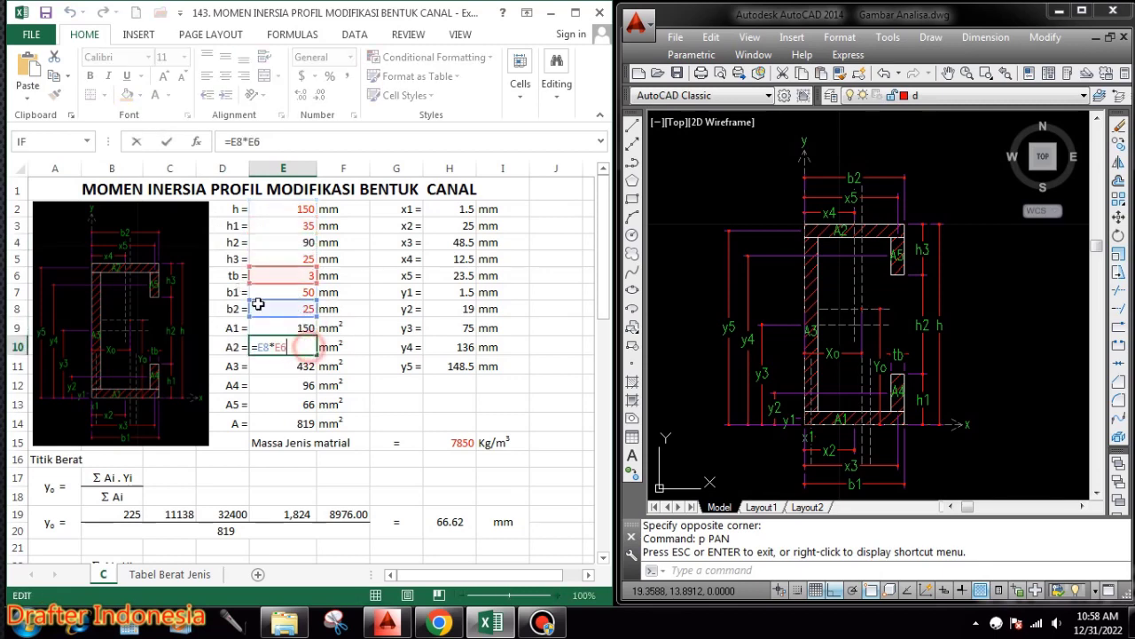
double_click(305, 366)
double_click(302, 383)
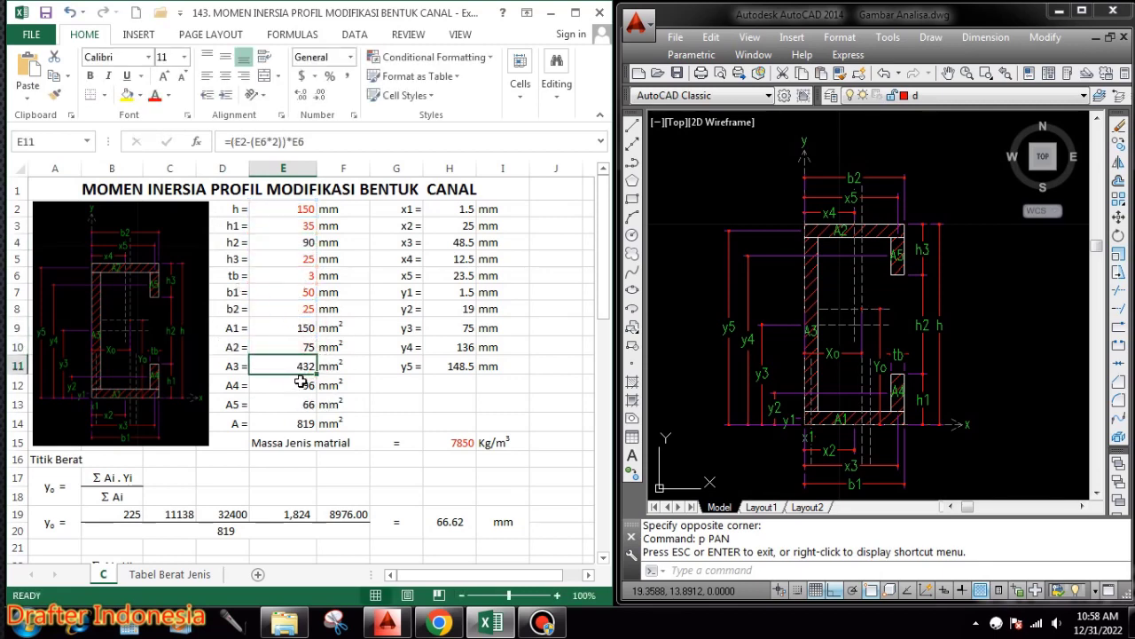
key("Escape")
double_click(305, 424)
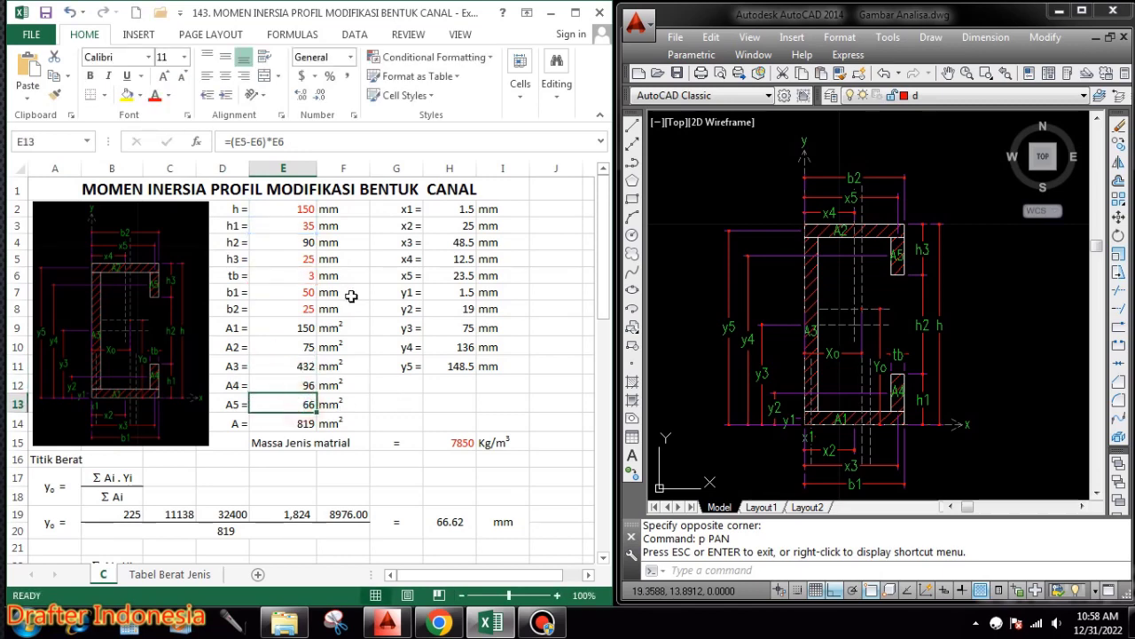
Set the profile height h to 200 mm and check the recalculated dimensions and centroid.
left_click(304, 212)
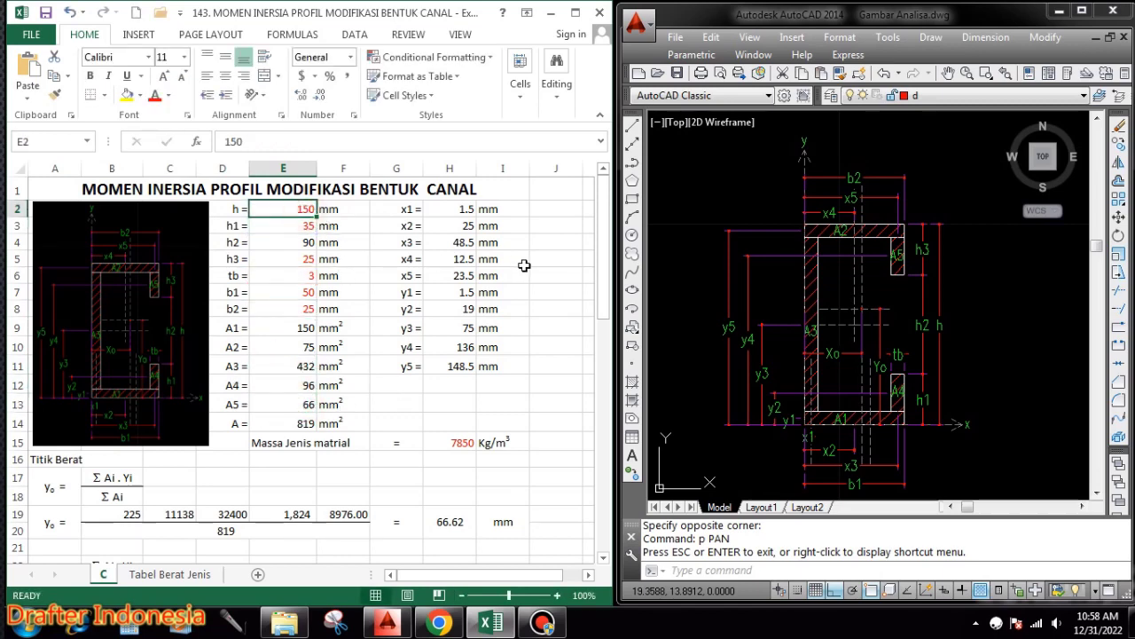
type("200")
key("Return")
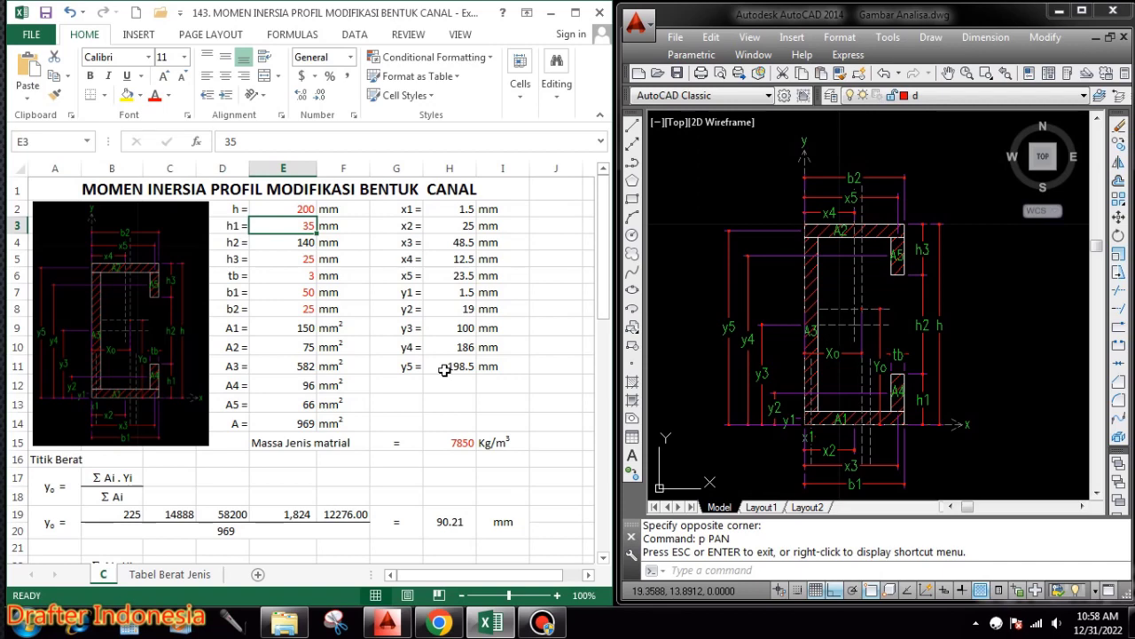
scroll(530, 401, "down", 1)
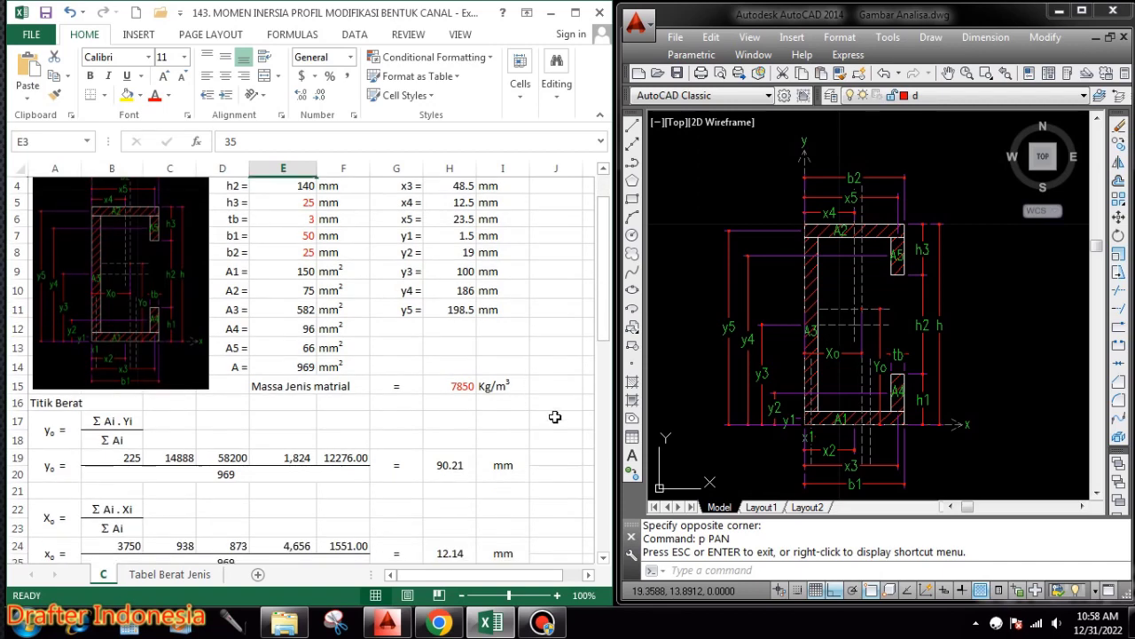
scroll(568, 416, "up", 1)
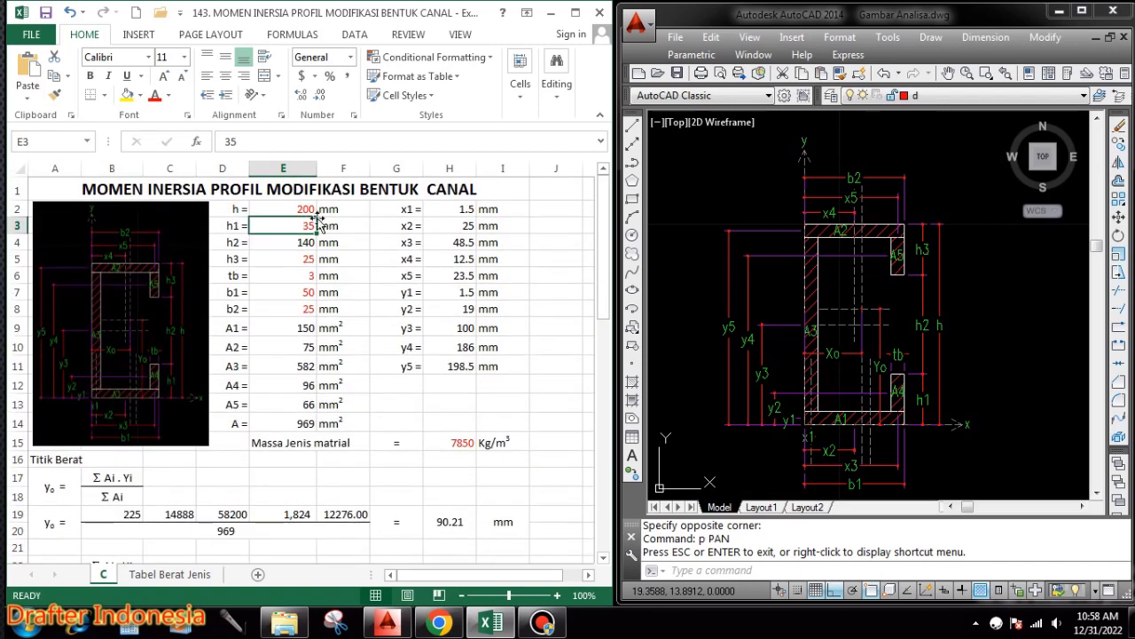
Review the general expression for the vertical centroid yo and the formula of its first numerator term, for area A1.
scroll(393, 326, "down", 1)
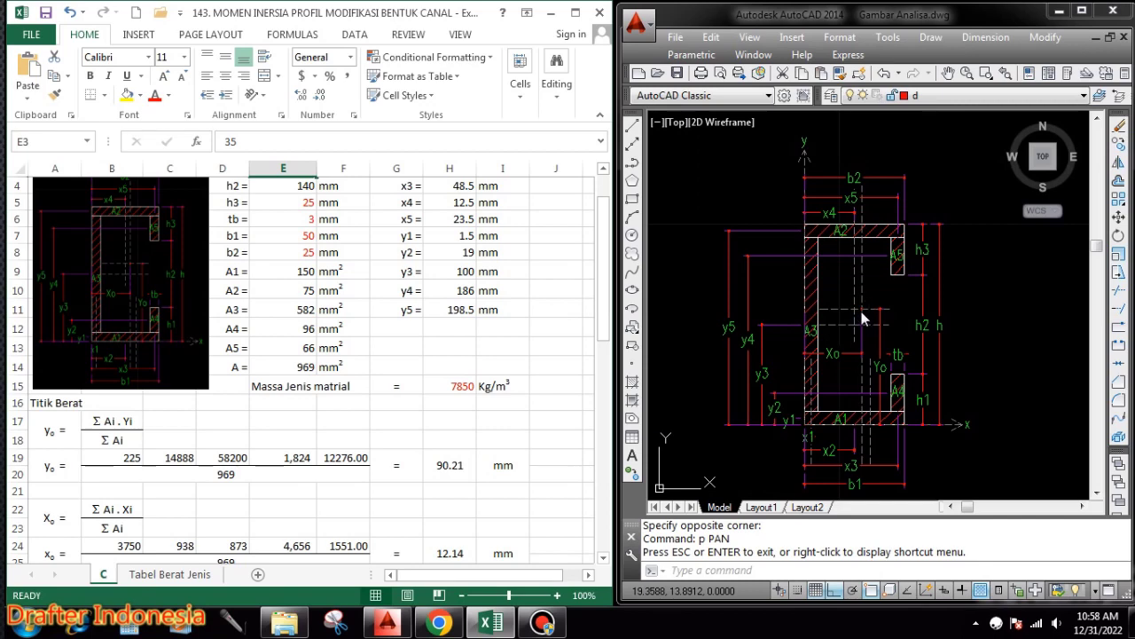
left_click(133, 421)
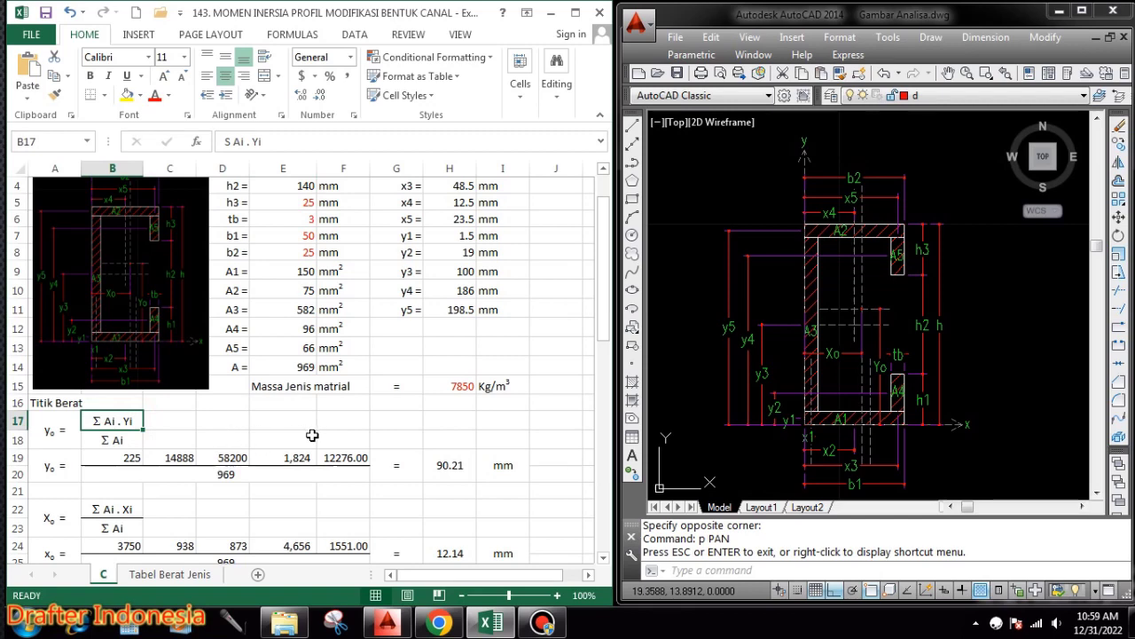
left_click(130, 440)
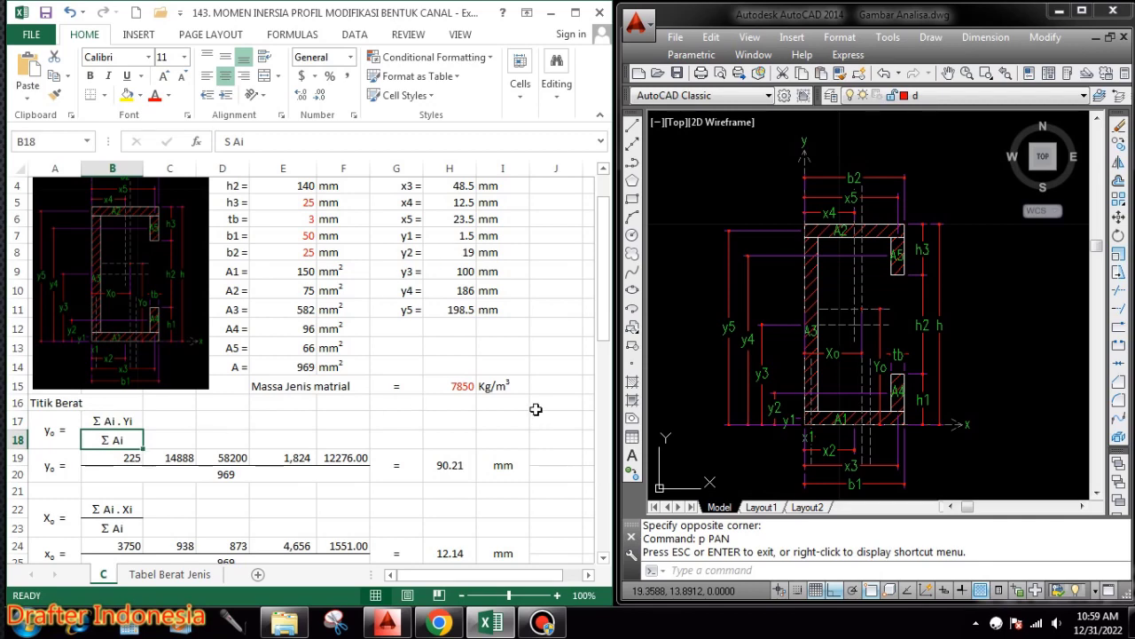
left_click(127, 458)
type("=E9*H7")
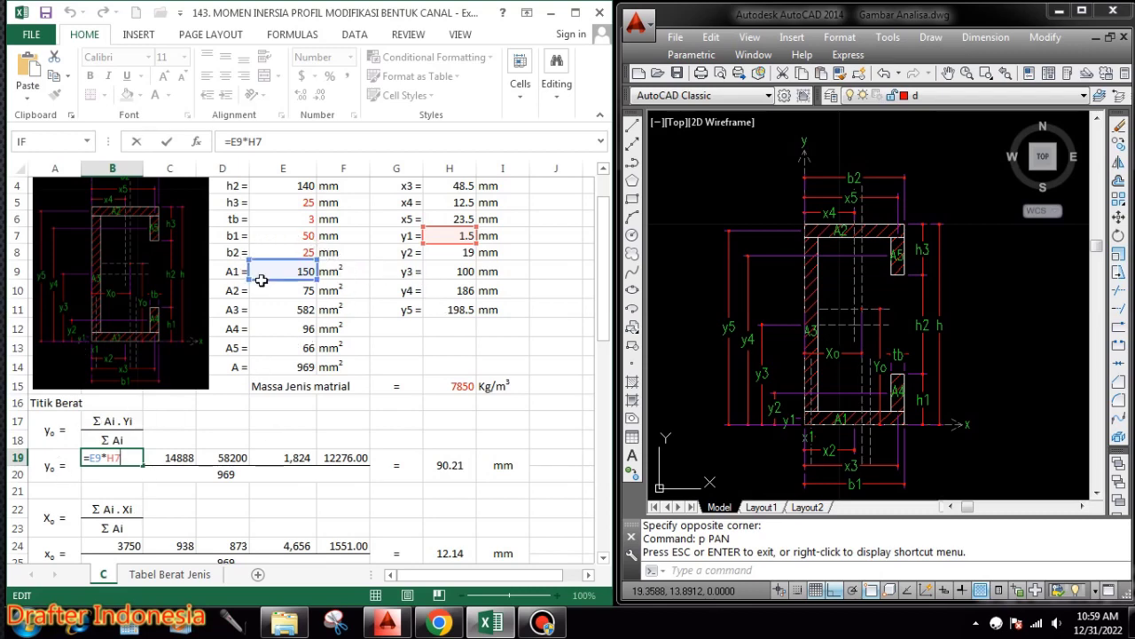
Check the yo numerator formulas for areas A2 to A5 against their matching y distances.
left_click(182, 457)
double_click(182, 456)
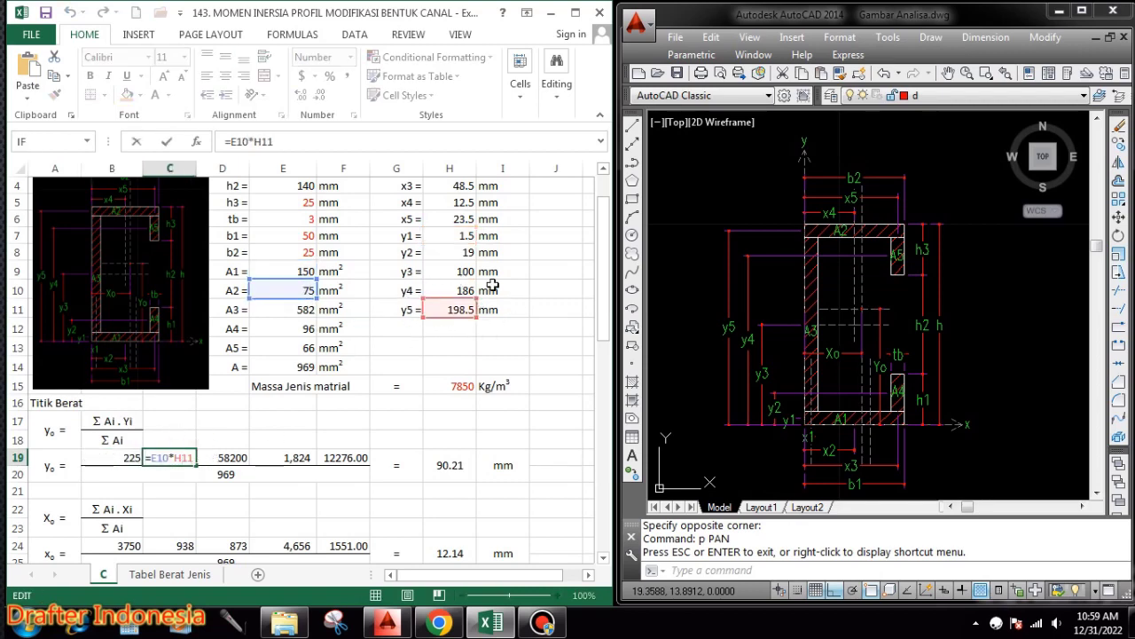
left_click(235, 453)
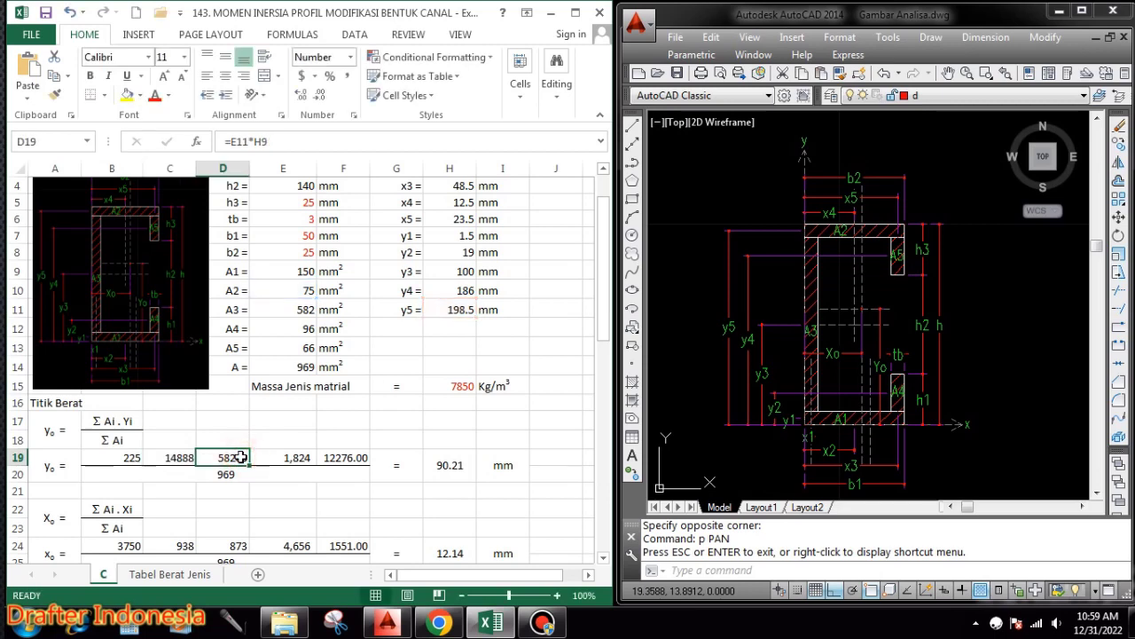
double_click(242, 457)
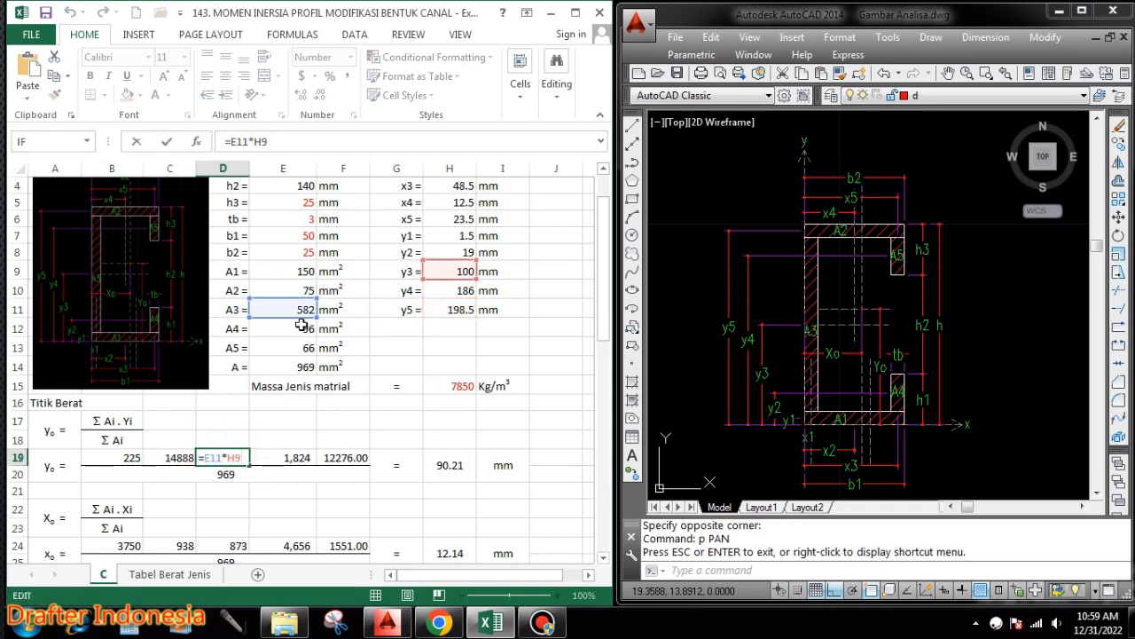
left_click(301, 454)
double_click(302, 455)
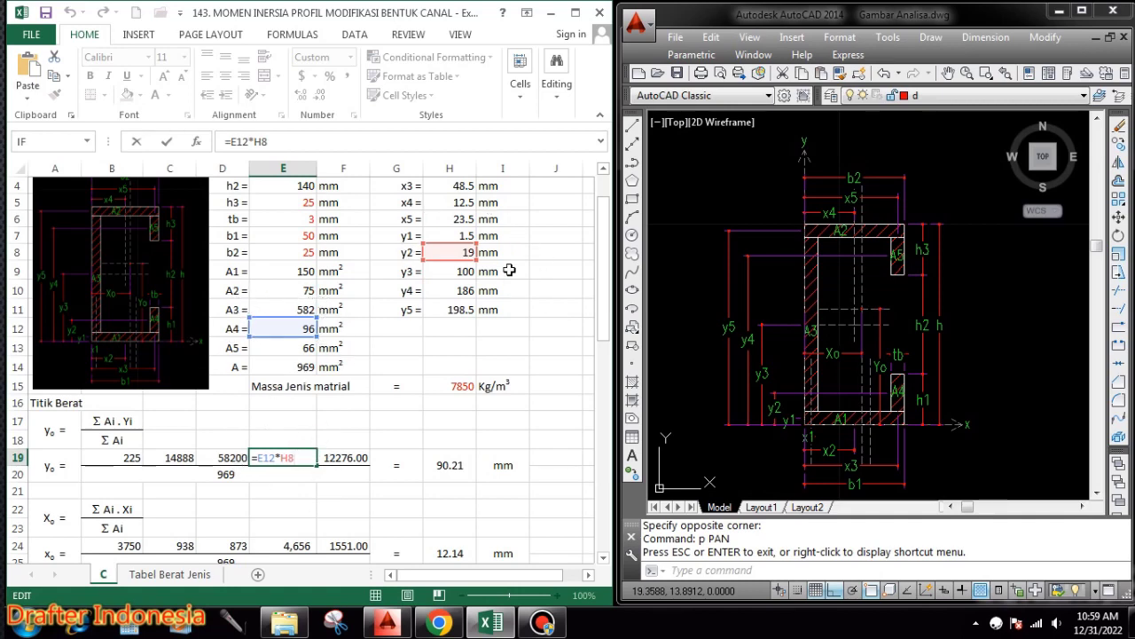
left_click(355, 459)
double_click(354, 459)
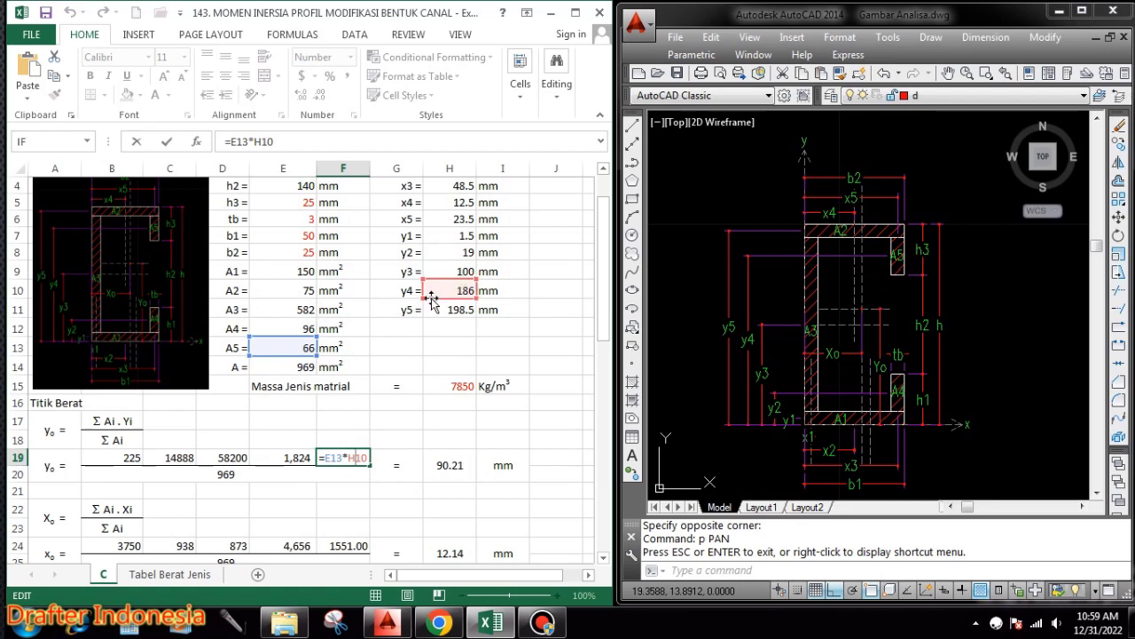
Inspect the total-area denominator and the final formula of the yo calculation, leaving both unchanged.
left_click(275, 481)
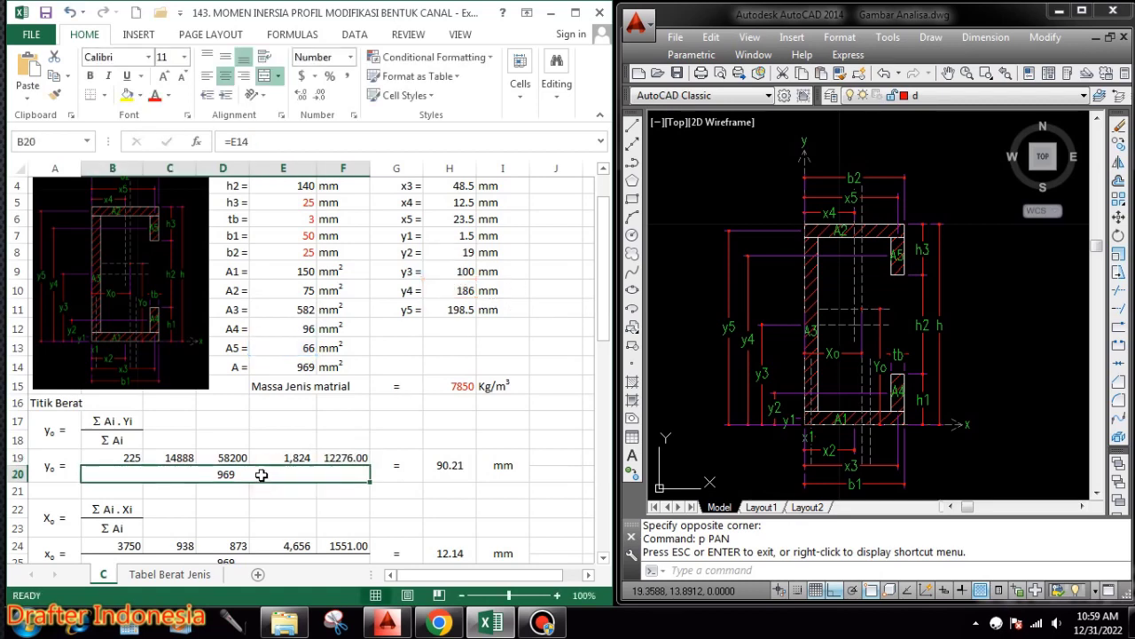
double_click(261, 475)
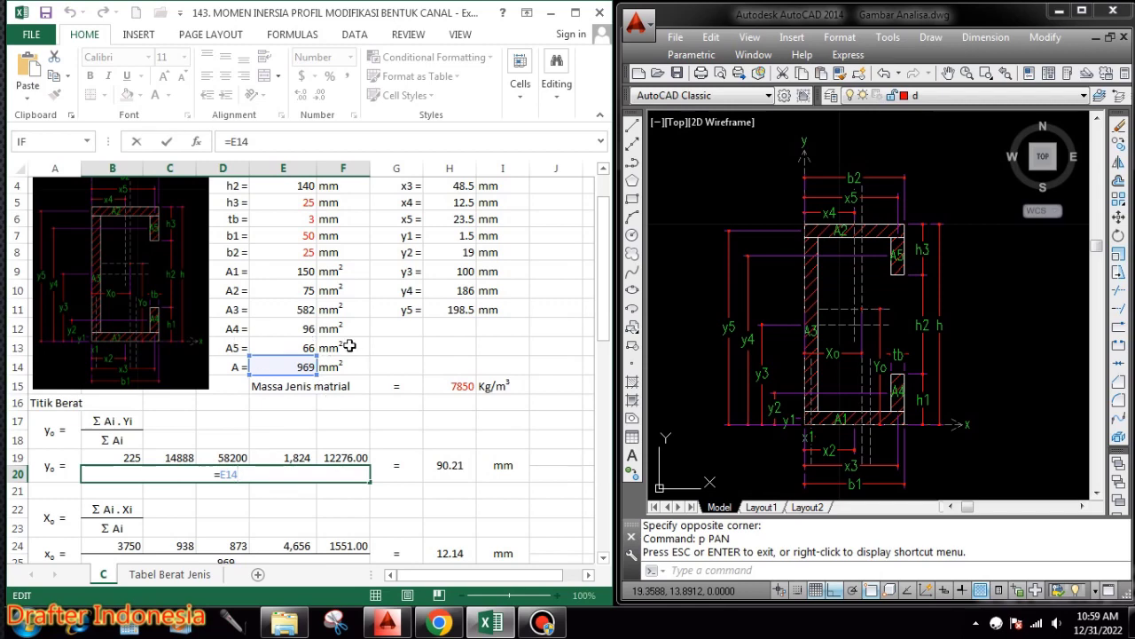
left_click(454, 464)
double_click(452, 465)
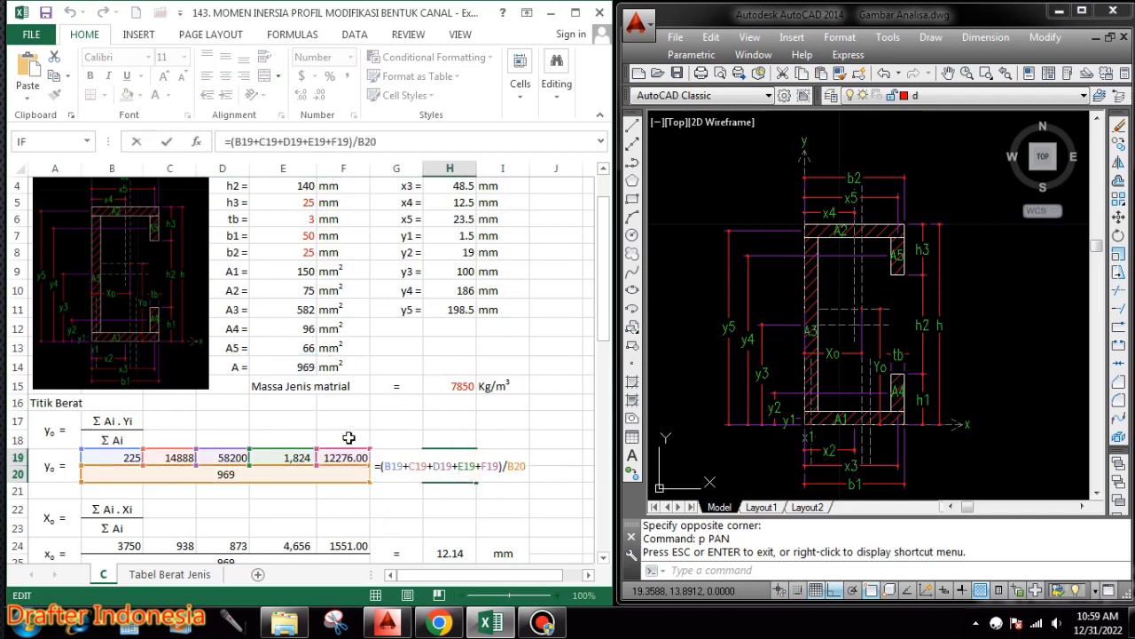
left_click(550, 471)
key("Escape")
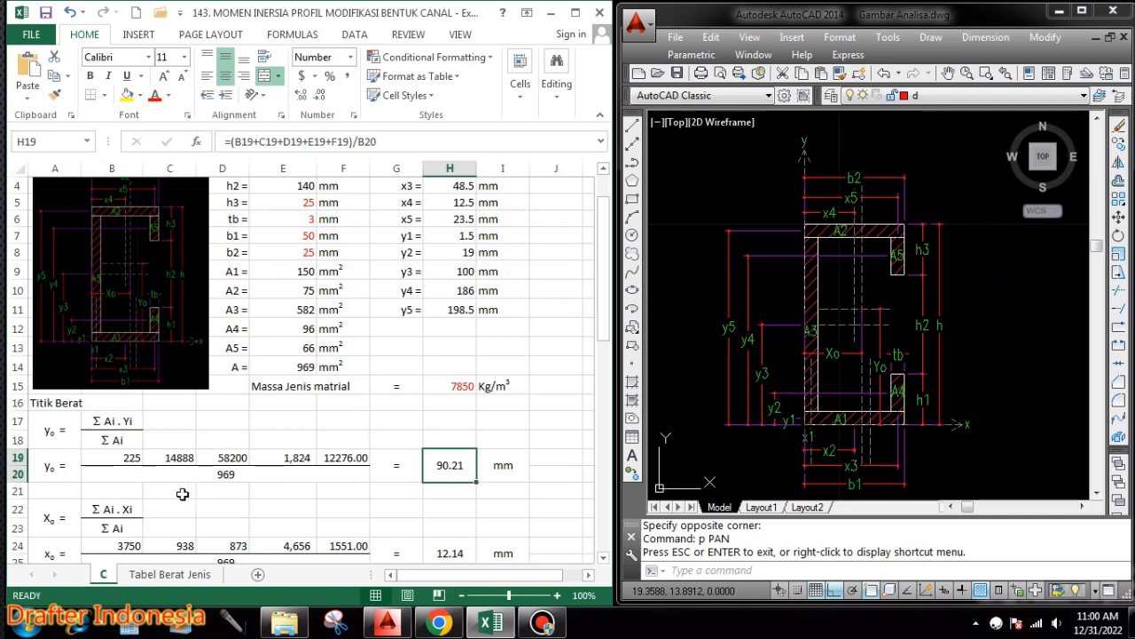
Review the general expression for the horizontal centroid xo and trace the cells used in its A1 term.
left_click(136, 506)
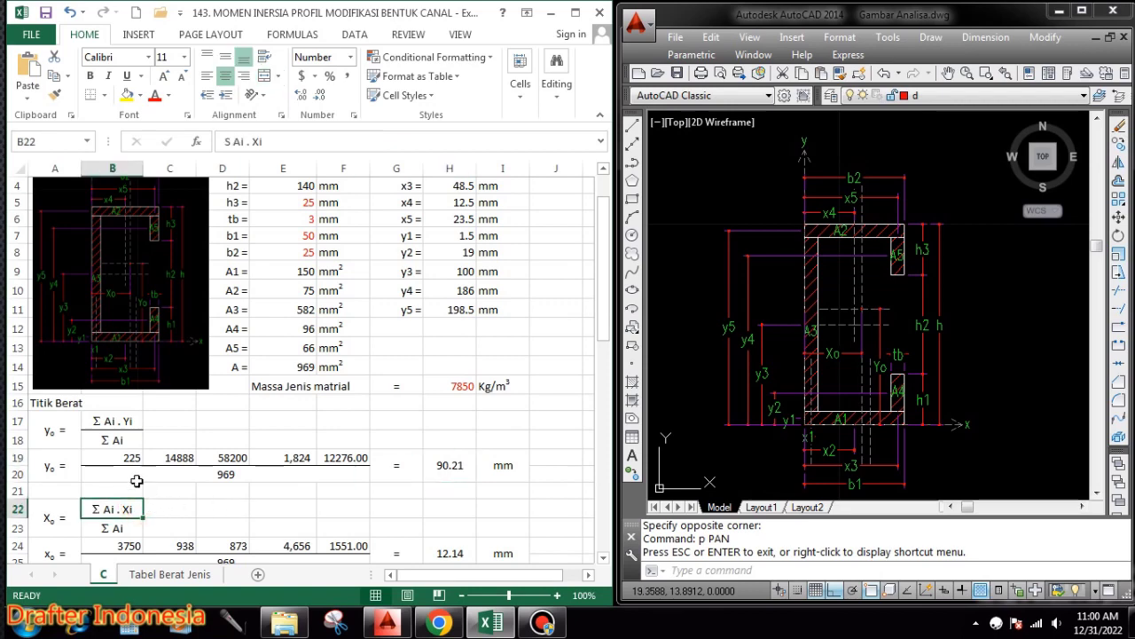
left_click(127, 526)
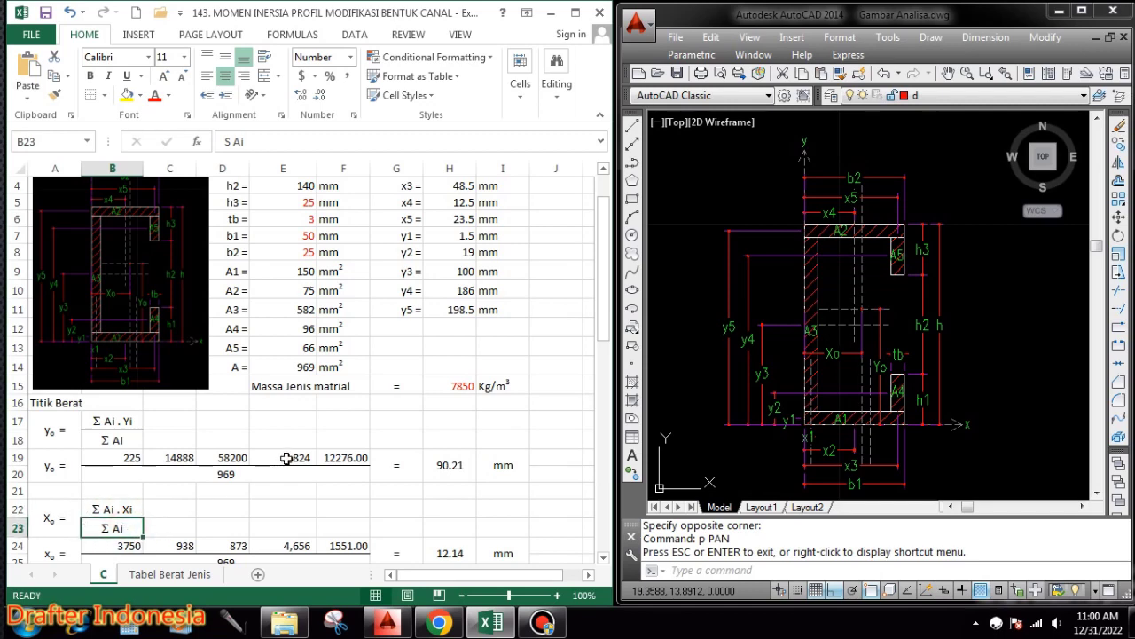
scroll(286, 458, "down", 1)
double_click(89, 495)
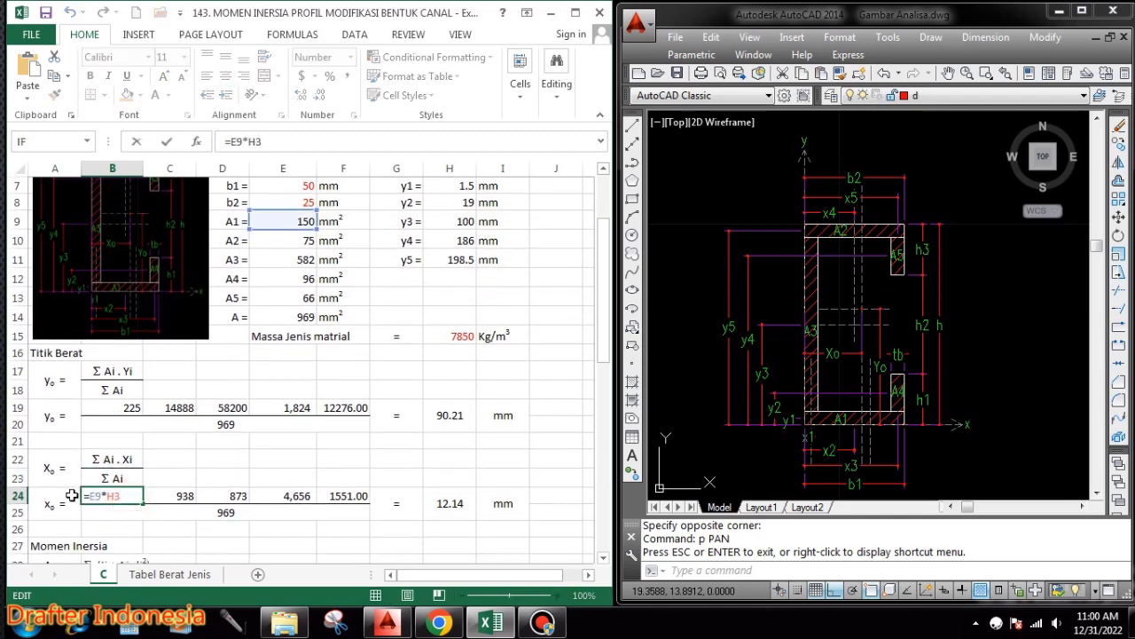
scroll(355, 284, "up", 1)
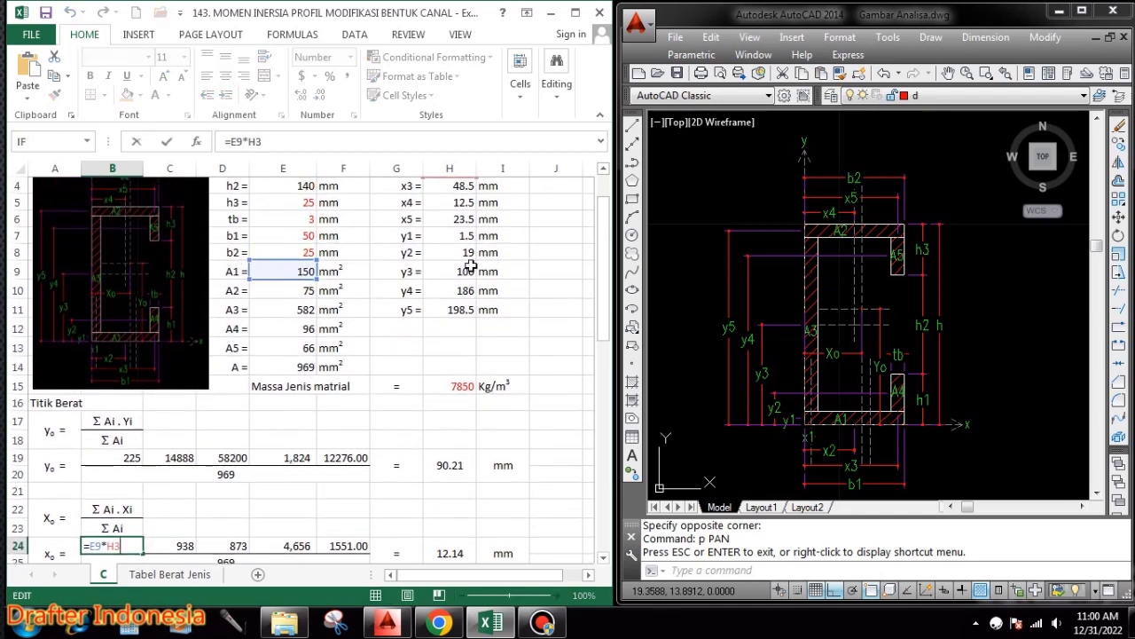
scroll(479, 249, "up", 1)
scroll(489, 251, "down", 2)
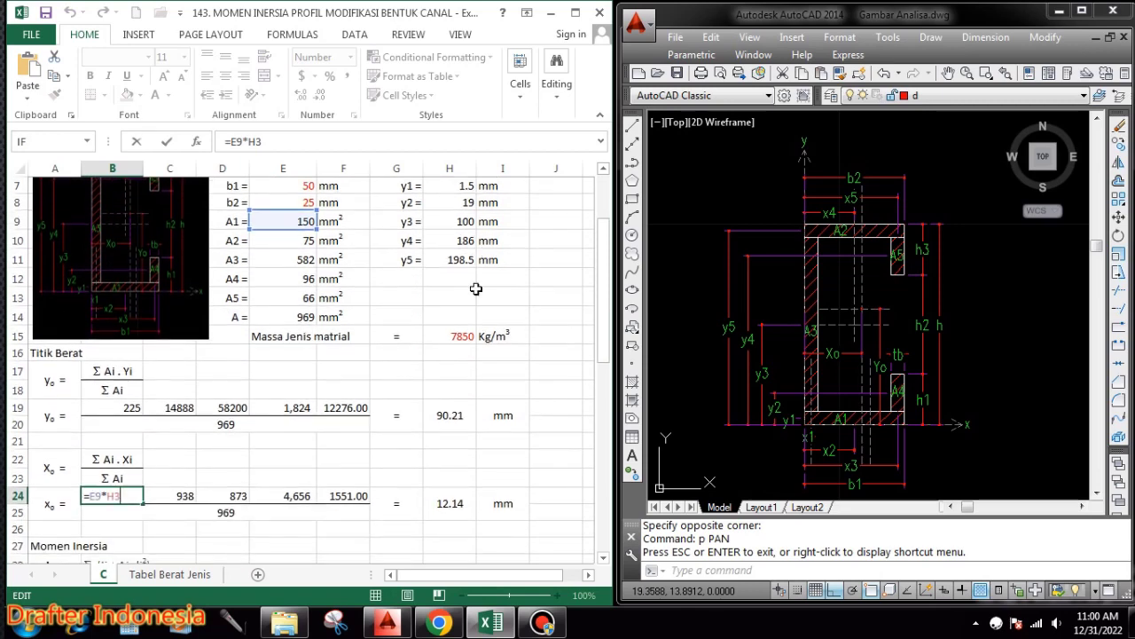
Trace the area and x-distance cells referenced by the xo numerator terms for A2 and A3.
left_click(184, 495)
double_click(183, 495)
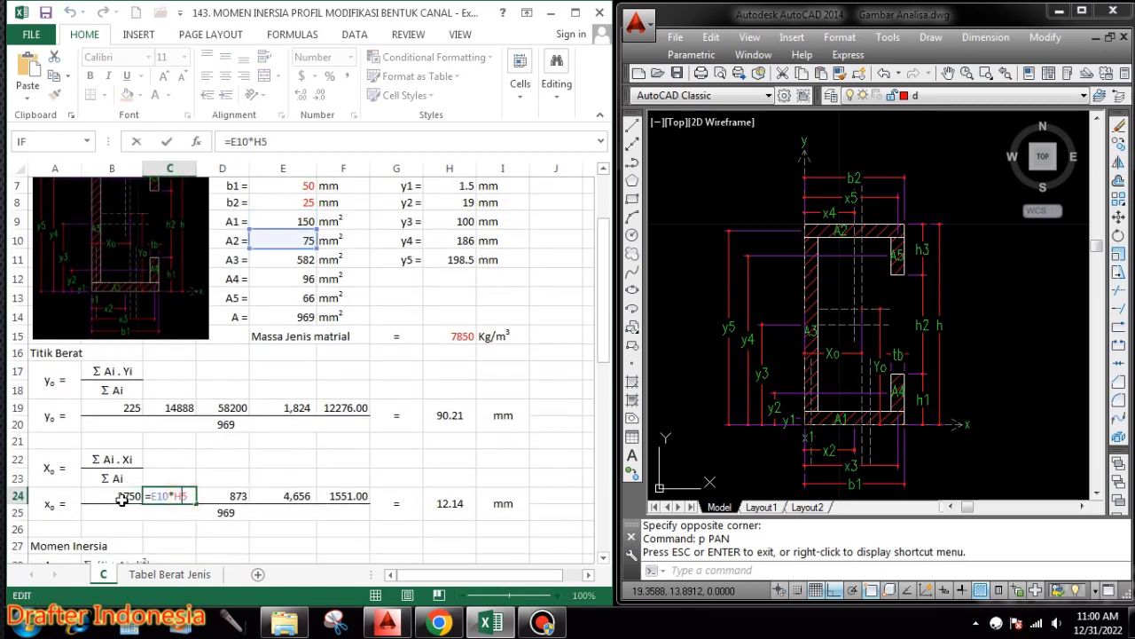
scroll(360, 322, "up", 1)
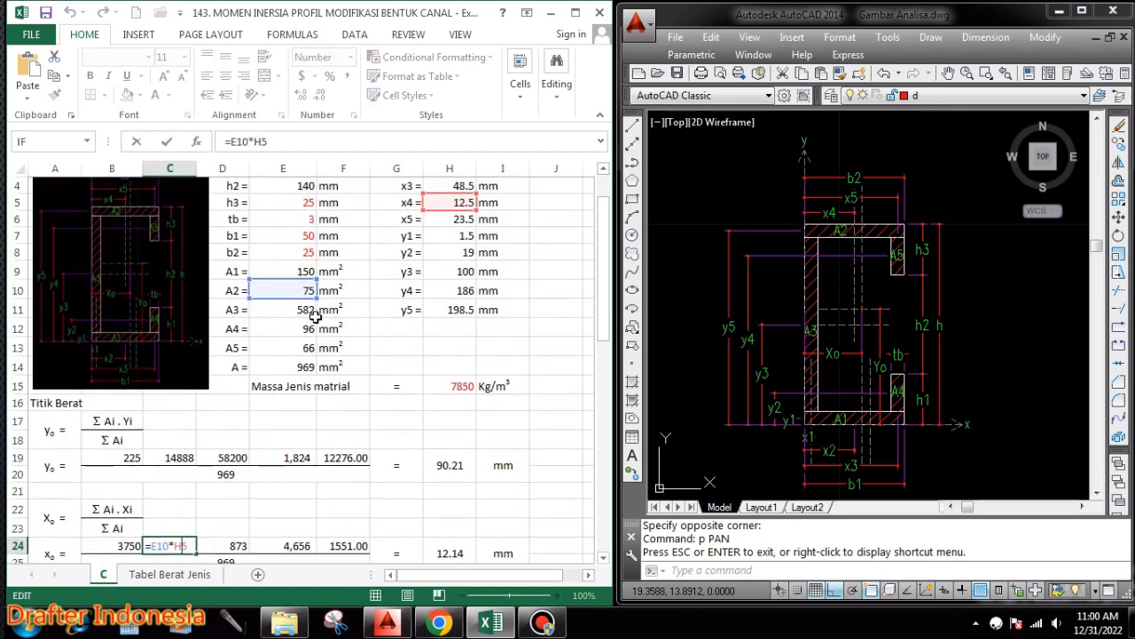
scroll(497, 259, "up", 1)
scroll(495, 257, "down", 1)
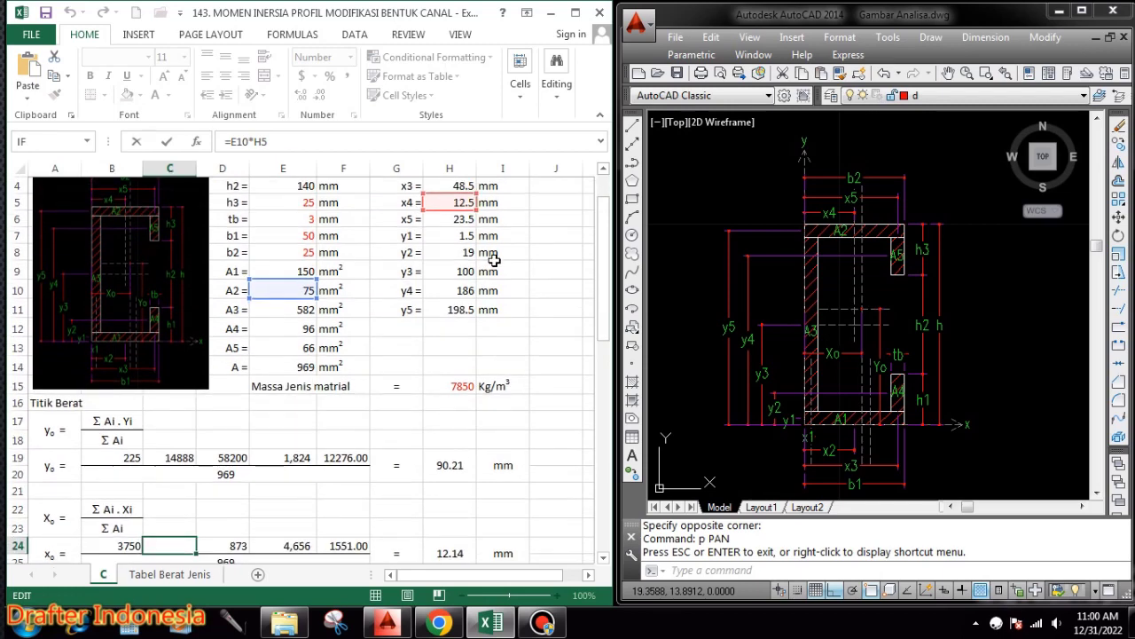
scroll(499, 269, "down", 1)
key("Return")
double_click(245, 496)
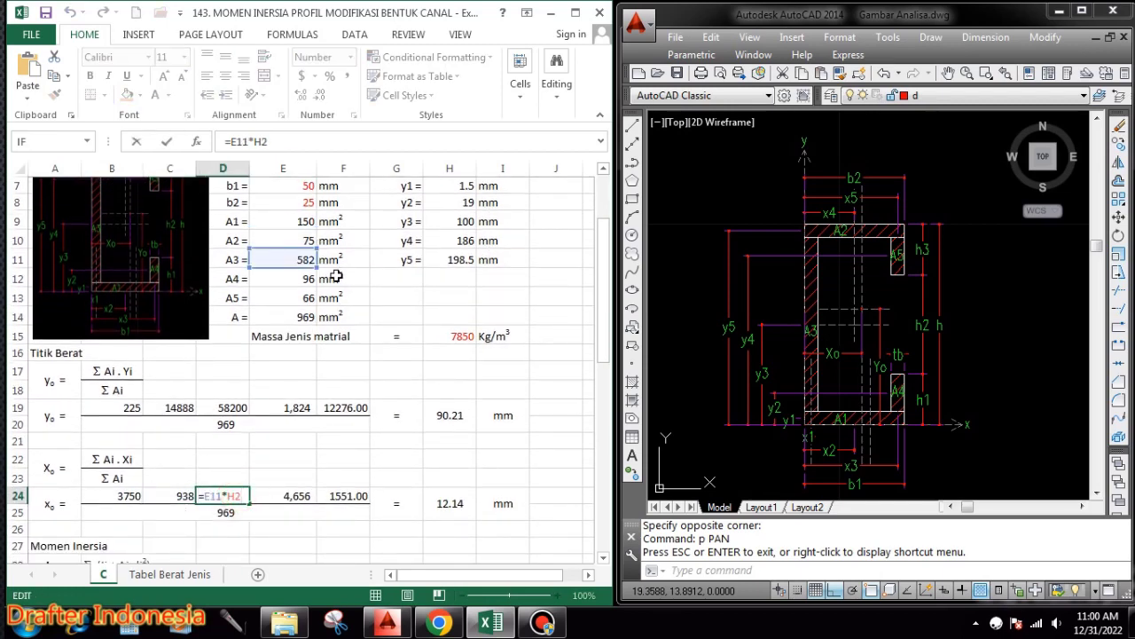
scroll(456, 258, "up", 2)
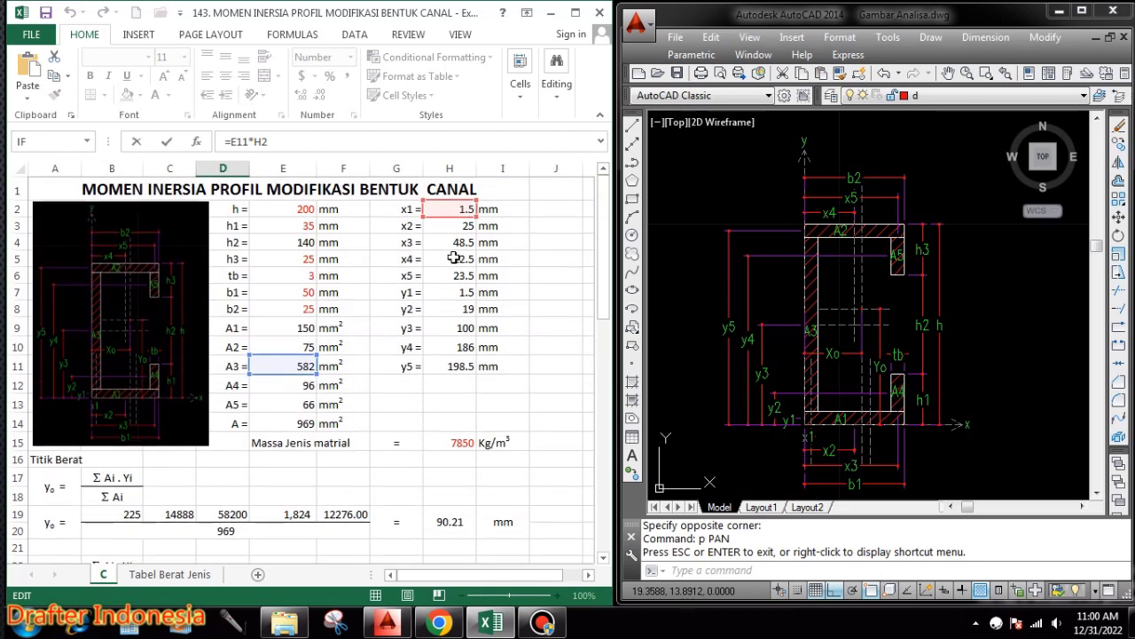
scroll(374, 470, "down", 2)
Trace the area and x-distance cells referenced by the xo numerator terms for A4 and A5.
double_click(297, 496)
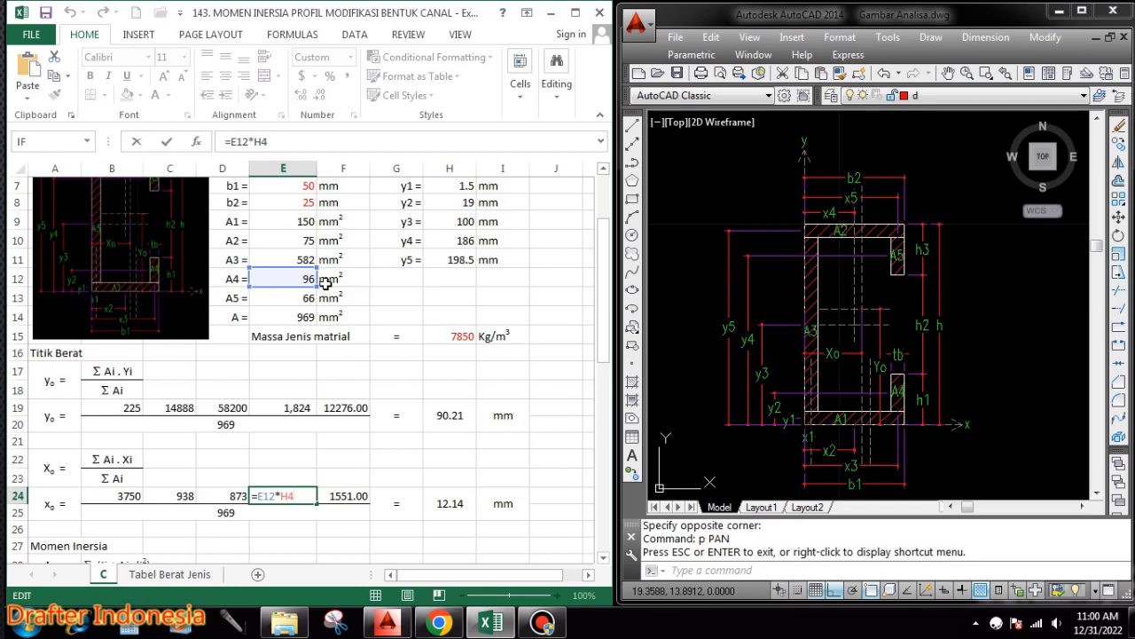
scroll(456, 226, "up", 2)
scroll(483, 267, "down", 3)
key("ctrl+Return")
scroll(484, 300, "down", 1)
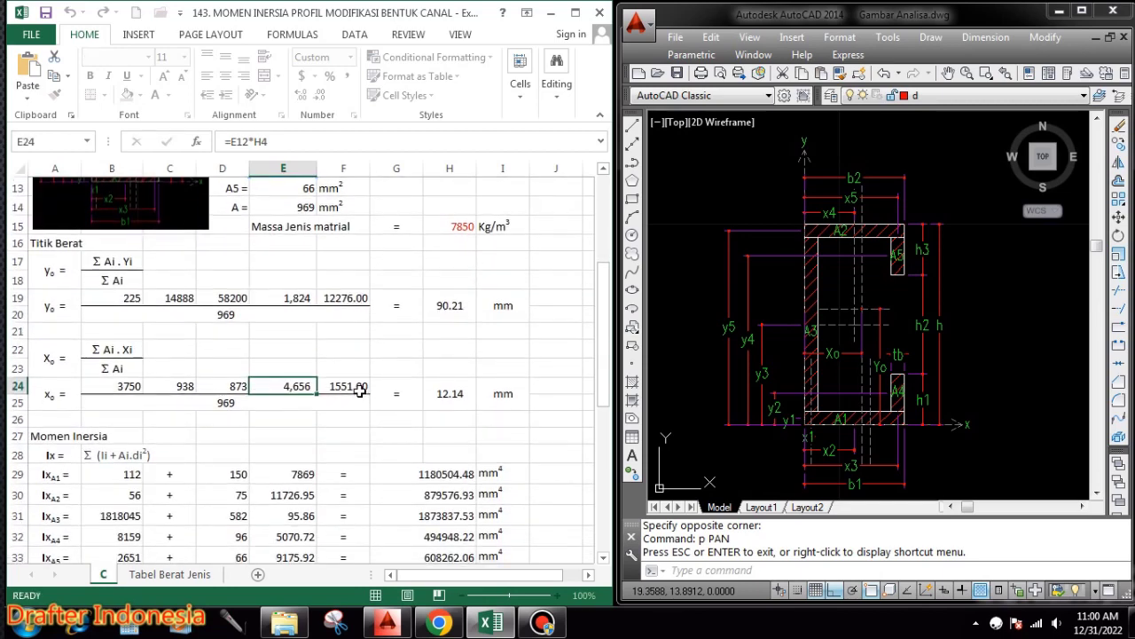
left_click(355, 384)
type("=E13*H6")
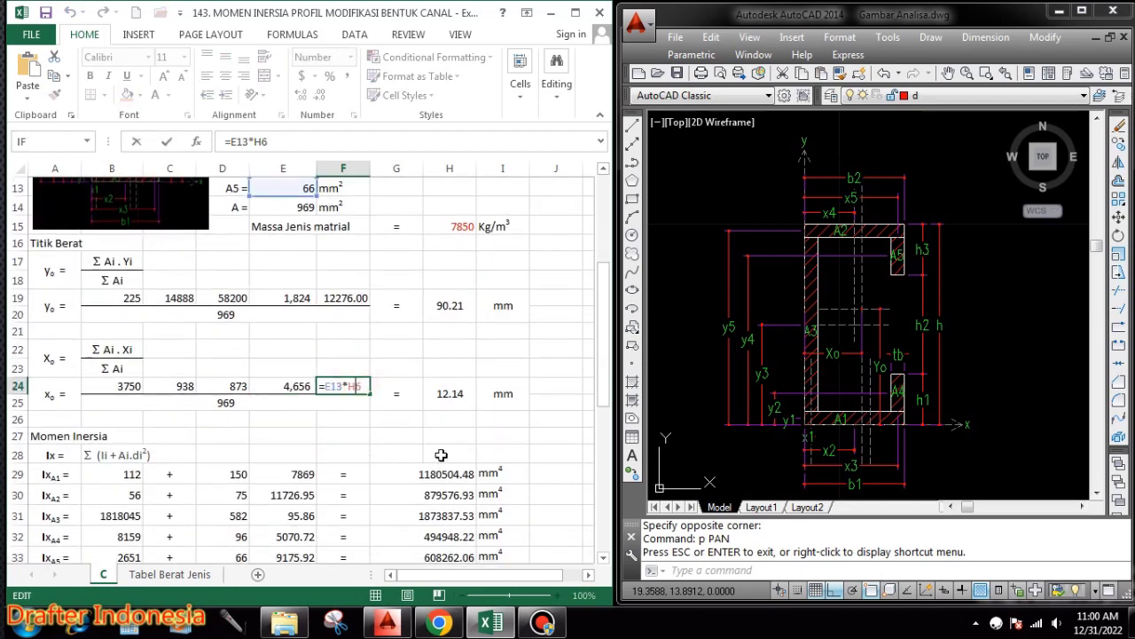
scroll(436, 452, "up", 3)
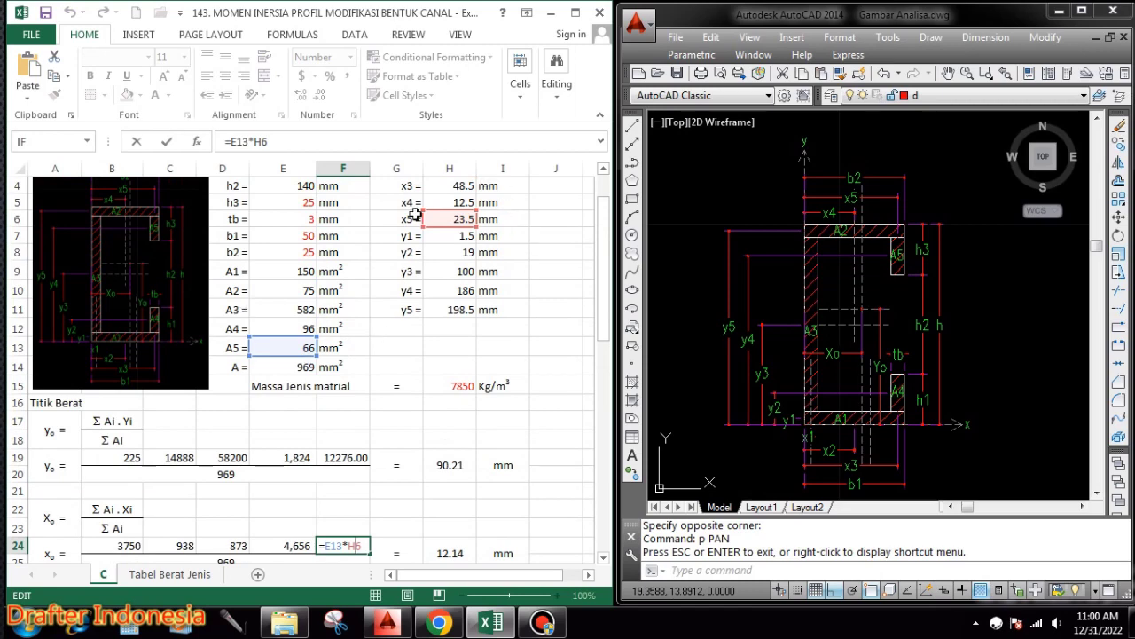
scroll(417, 403, "down", 2)
key("ctrl+Return")
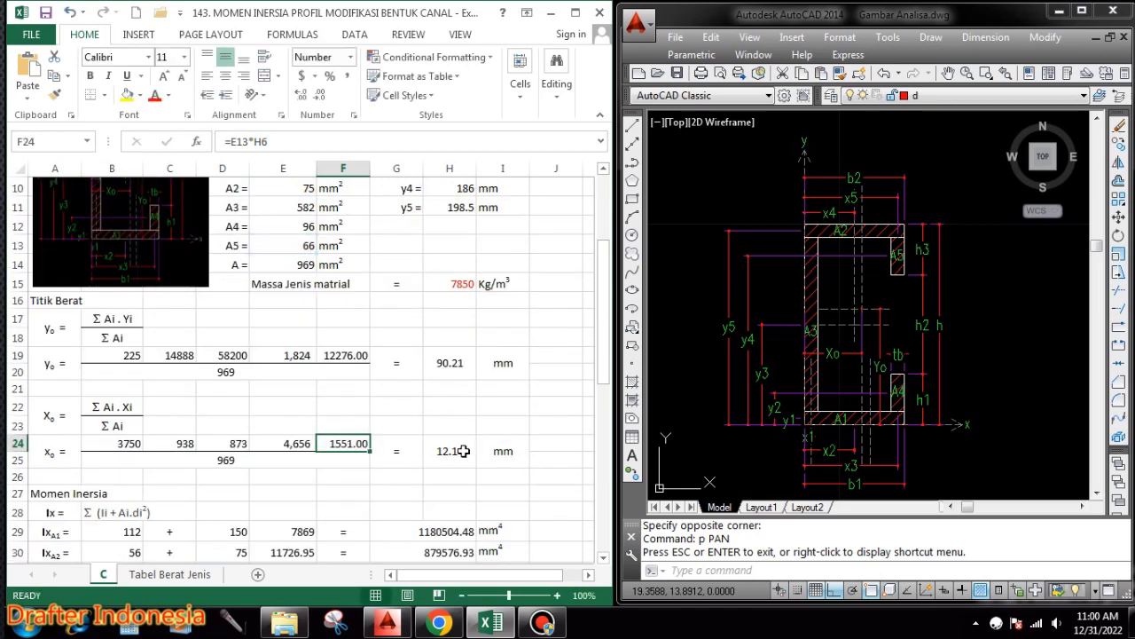
Inspect the xo denominator, the total area sum it refers to, and the final xo formula.
left_click(281, 461)
double_click(280, 461)
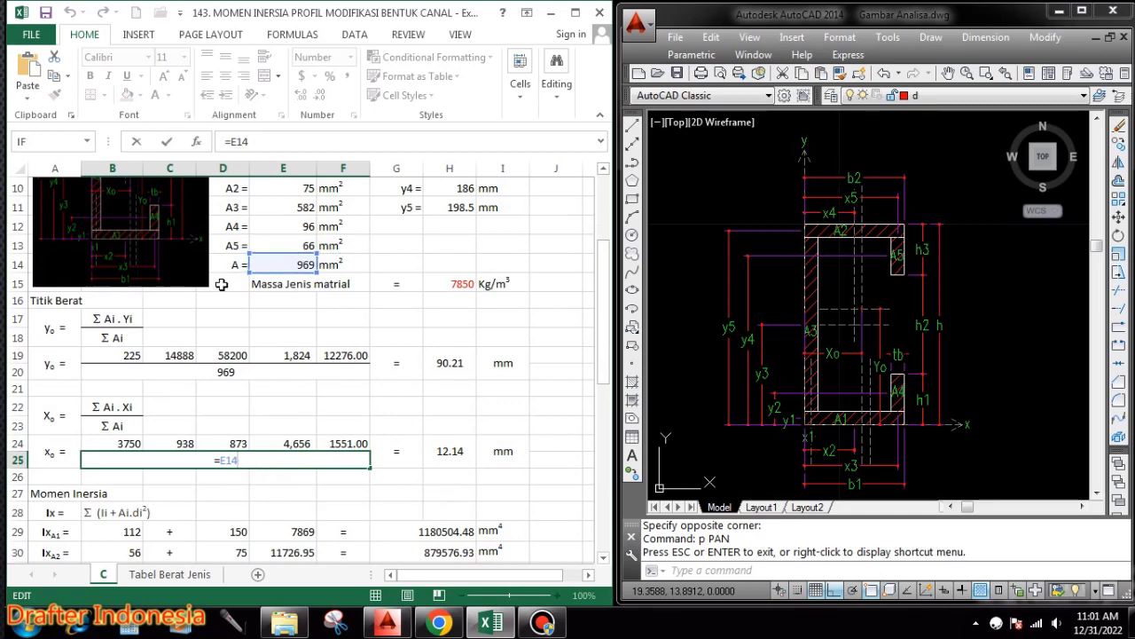
double_click(307, 263)
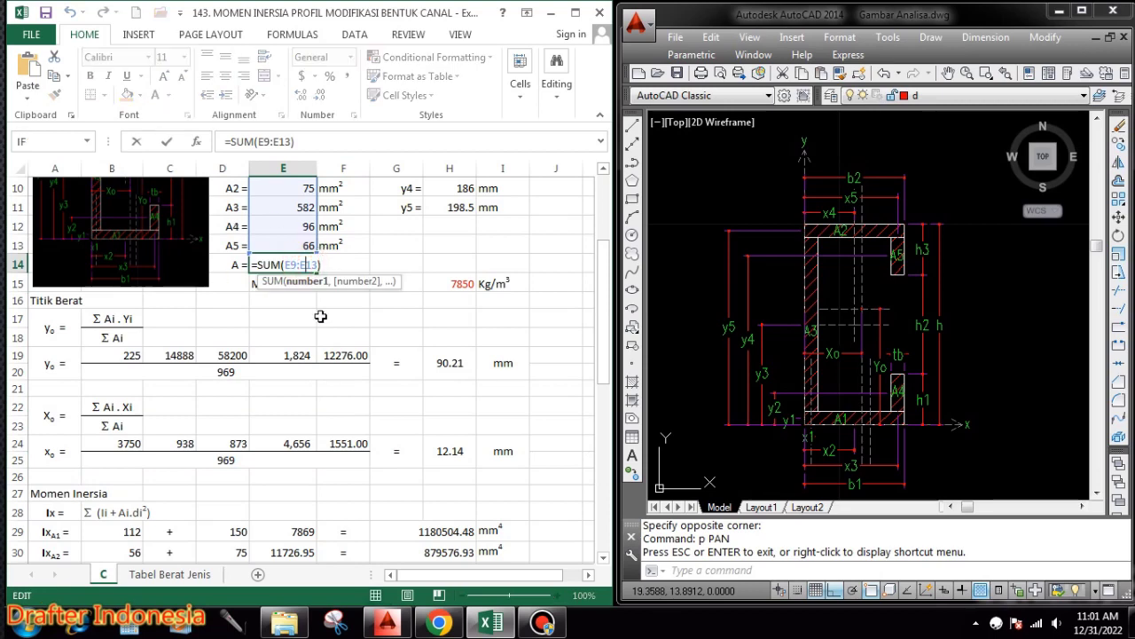
key("Escape")
double_click(453, 451)
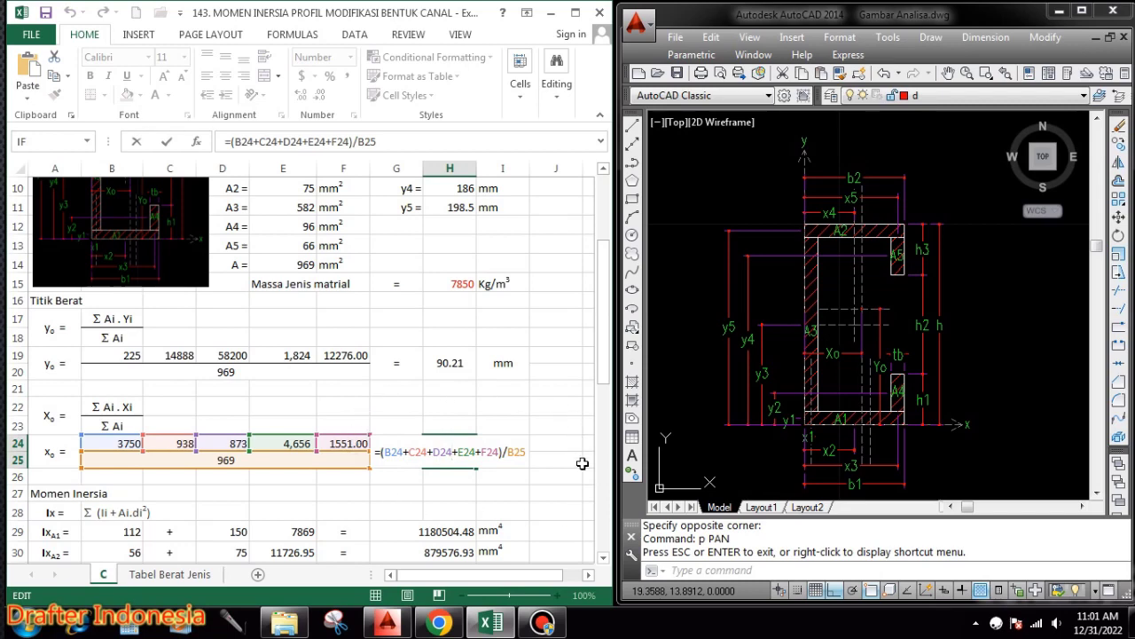
key("ctrl+Return")
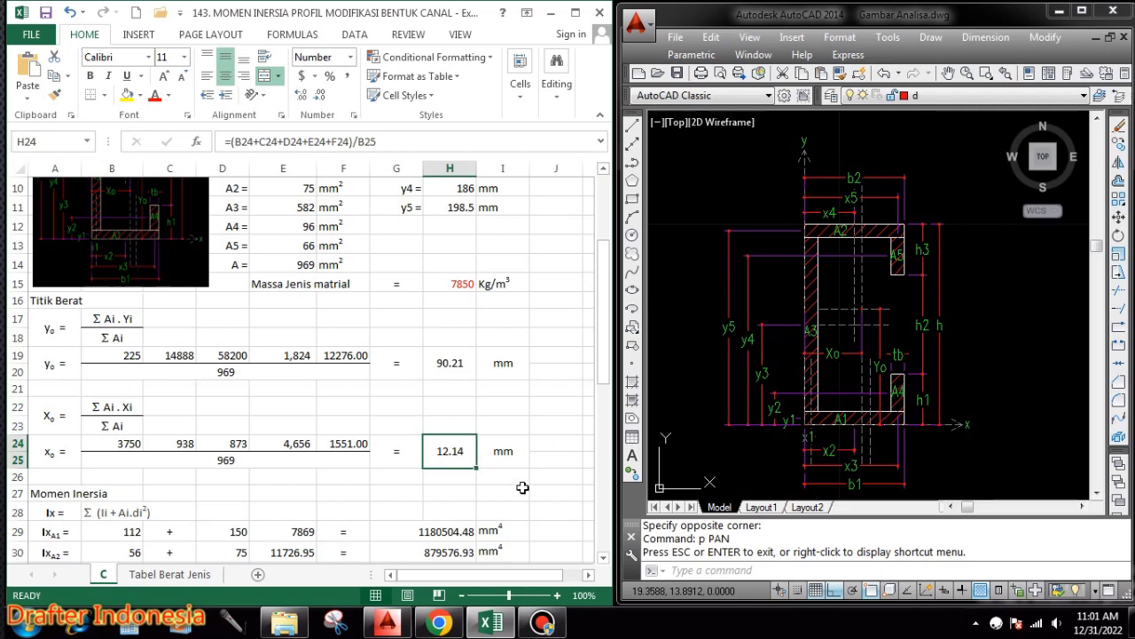
Inspect the squared distance term of IxA1 and trace the yo and y1 cells it references.
scroll(519, 483, "down", 2)
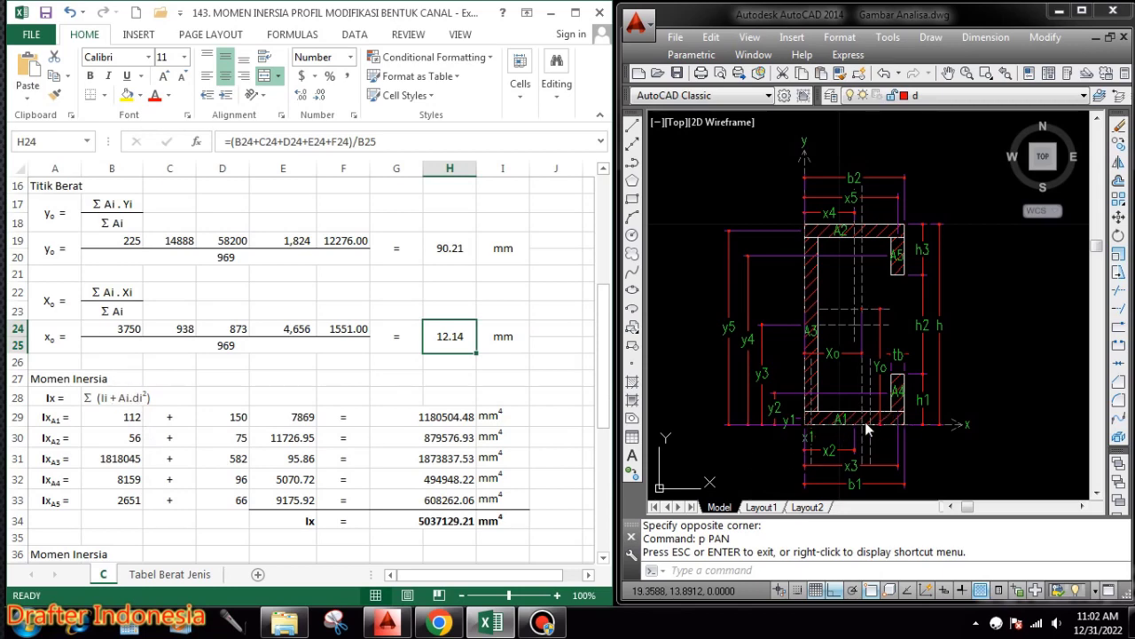
left_click(299, 417)
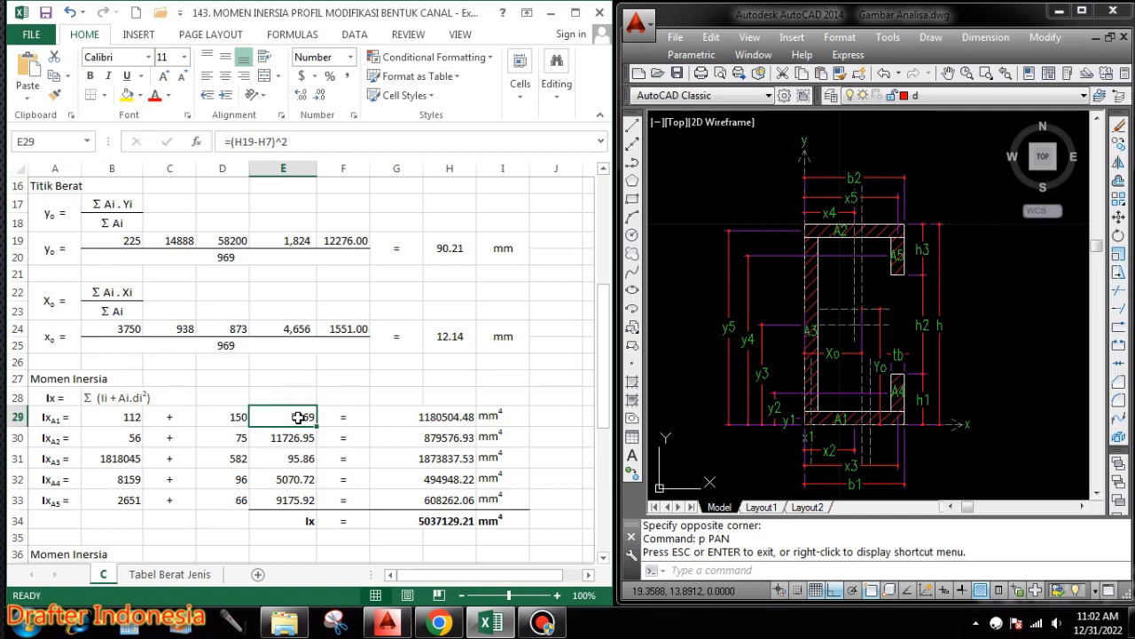
scroll(302, 419, "up", 3)
scroll(299, 454, "down", 2)
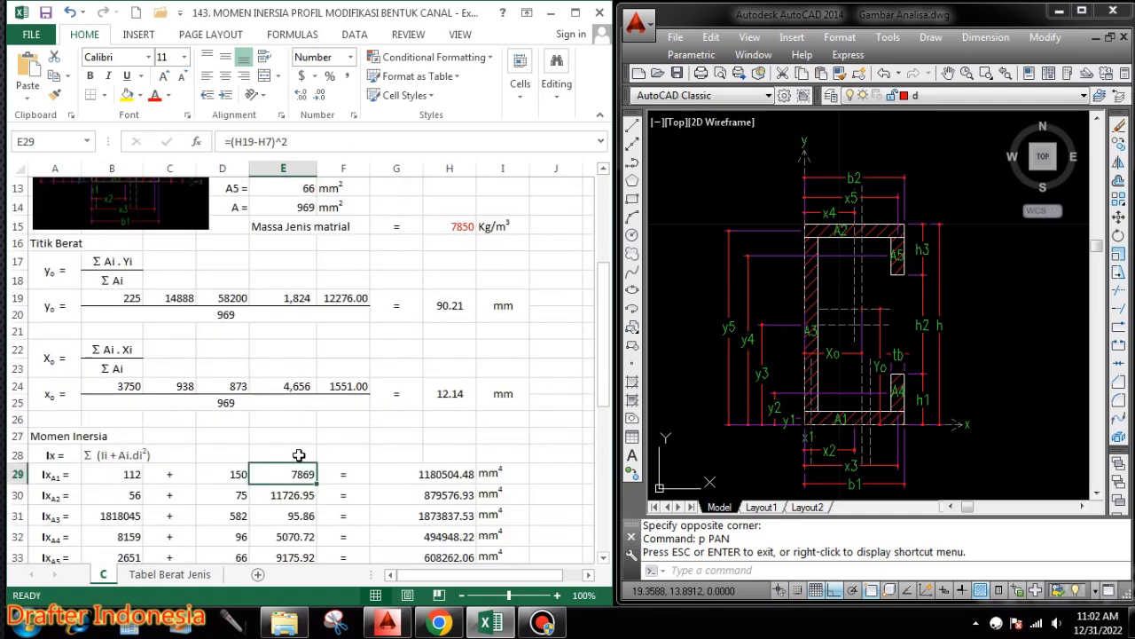
double_click(293, 478)
scroll(417, 470, "up", 1)
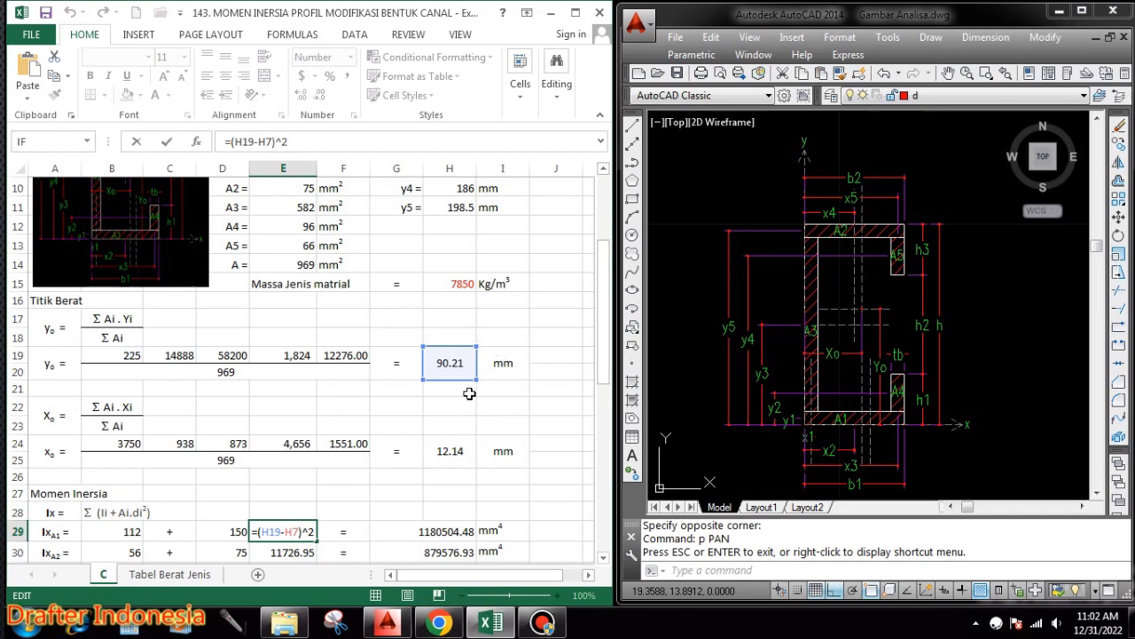
scroll(479, 393, "up", 3)
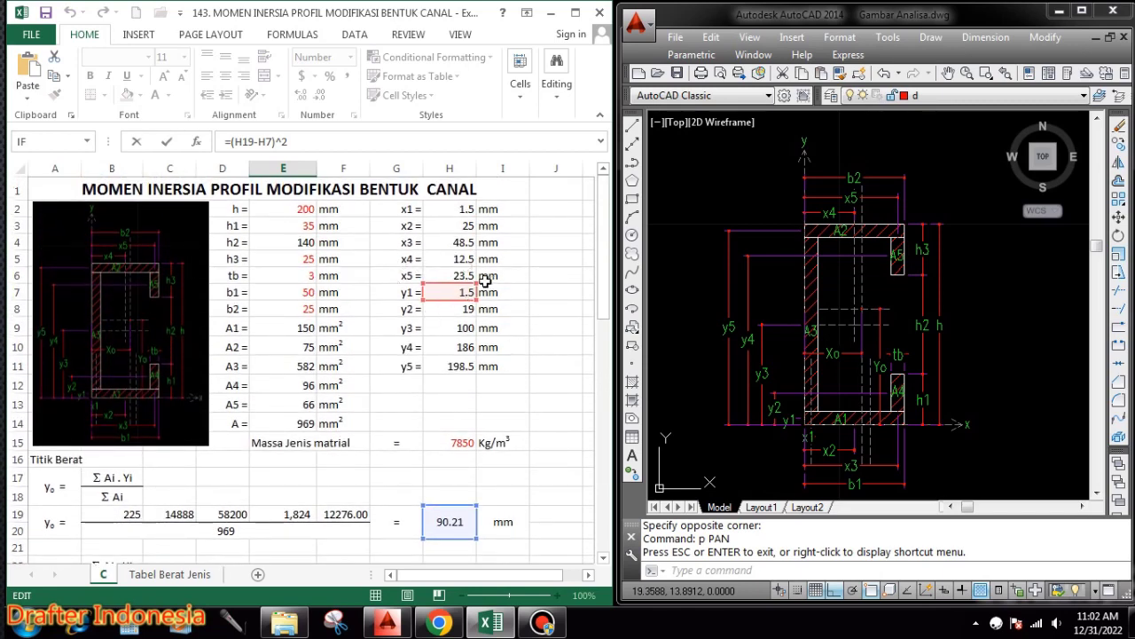
scroll(486, 281, "down", 4)
key("Escape")
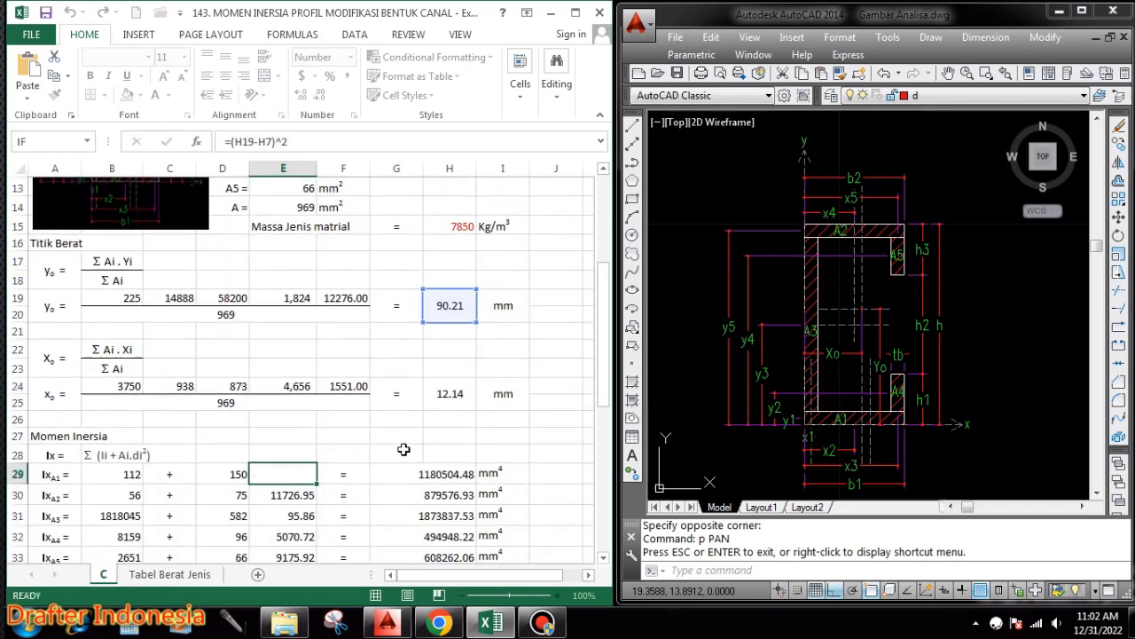
key("ctrl+Return")
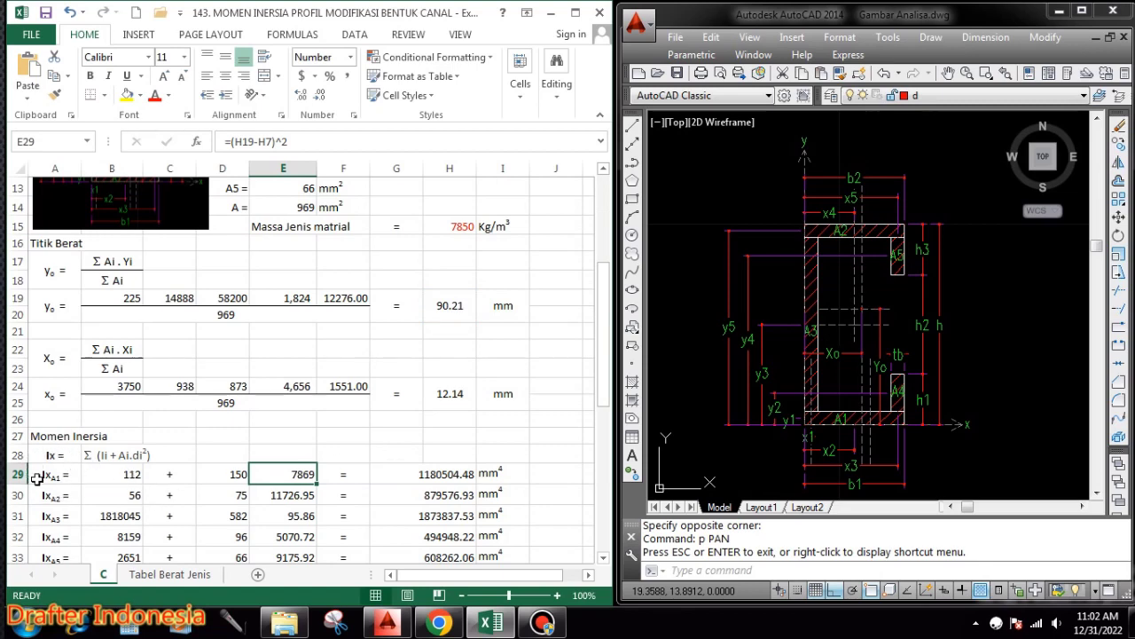
Trace the b1, tb and A1 cells referenced by the own-inertia and area terms of IxA1.
double_click(134, 475)
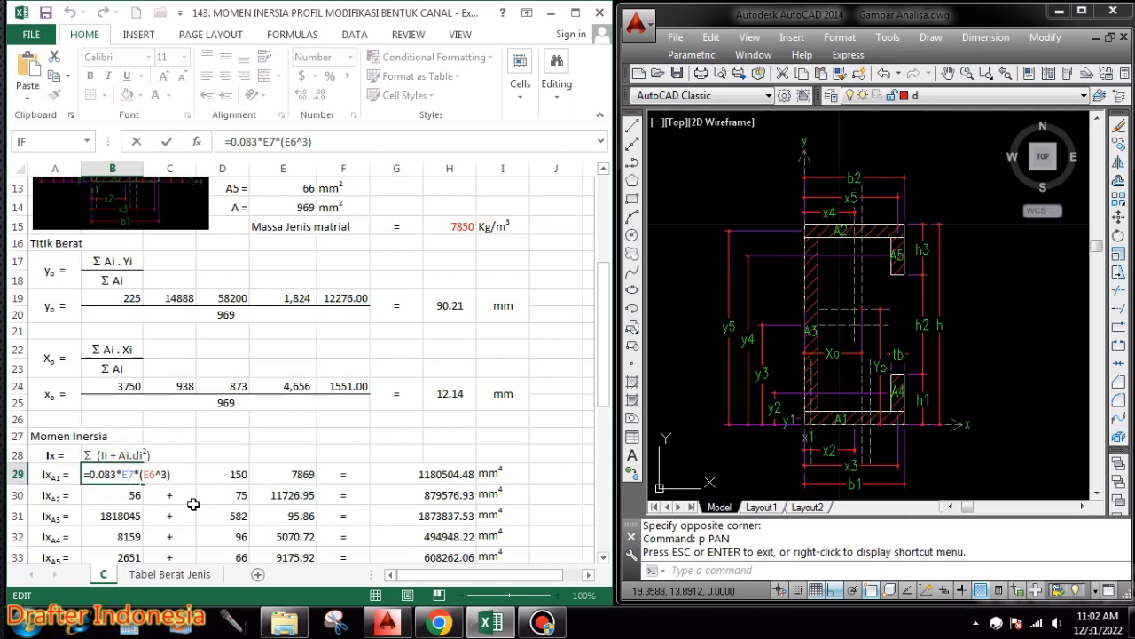
scroll(197, 502, "up", 4)
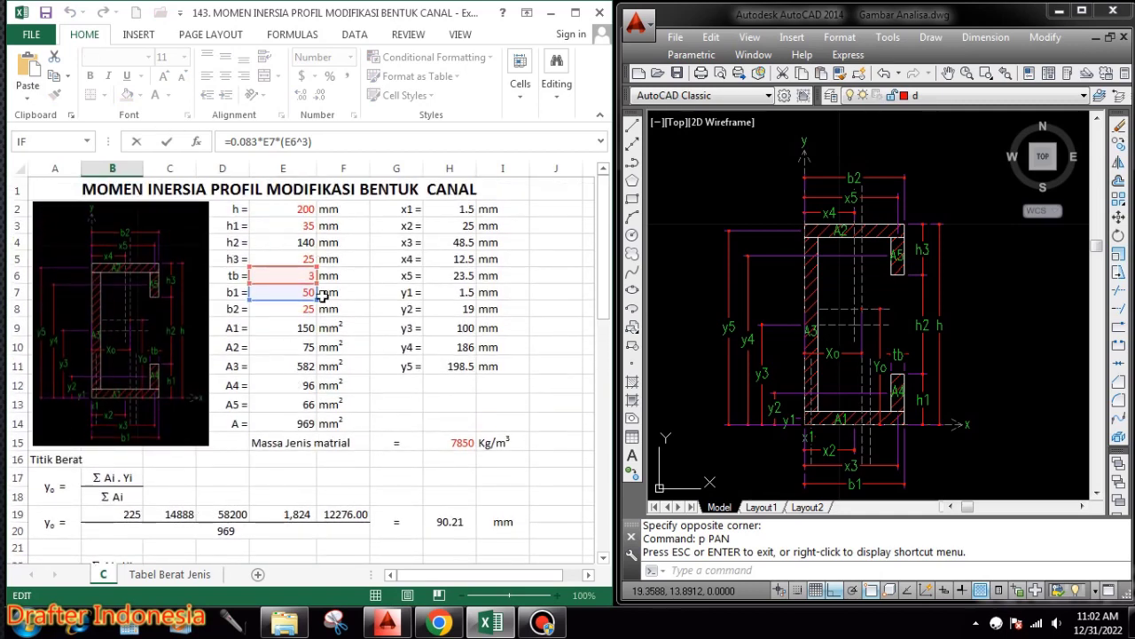
scroll(266, 443, "down", 4)
key("Return")
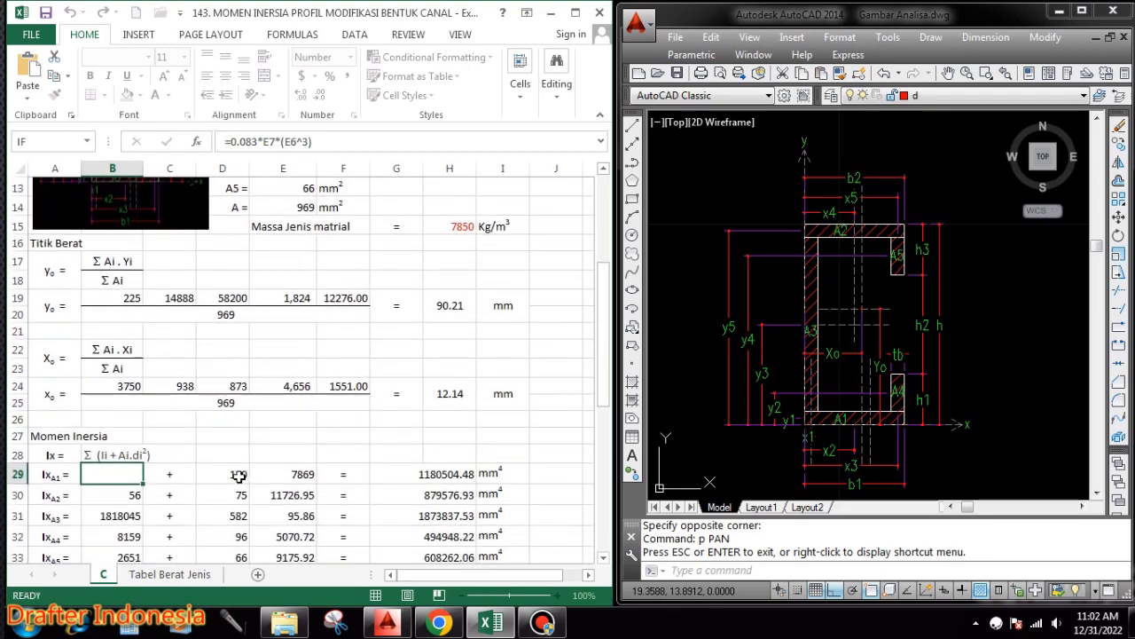
left_click(239, 476)
type("=E9")
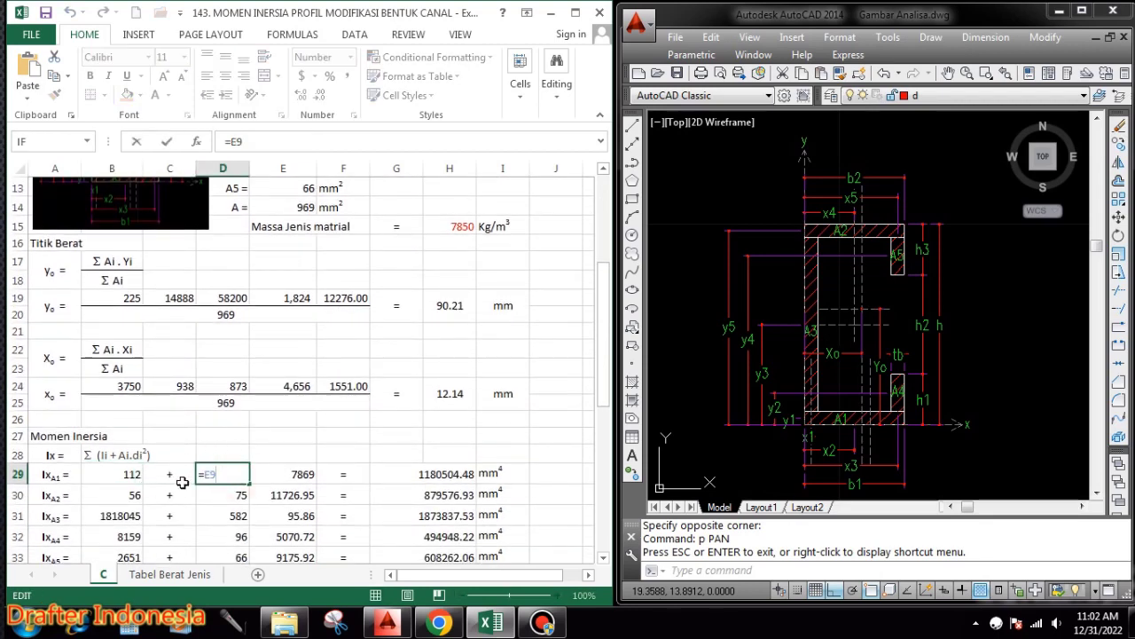
scroll(257, 480, "up", 3)
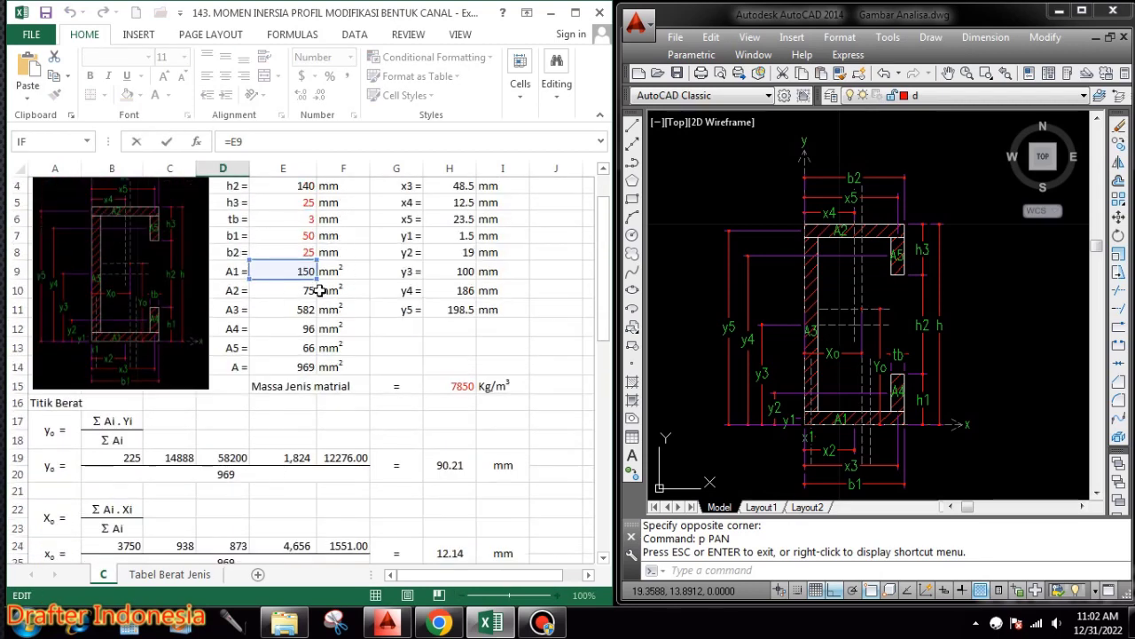
key("Return")
scroll(308, 382, "down", 1)
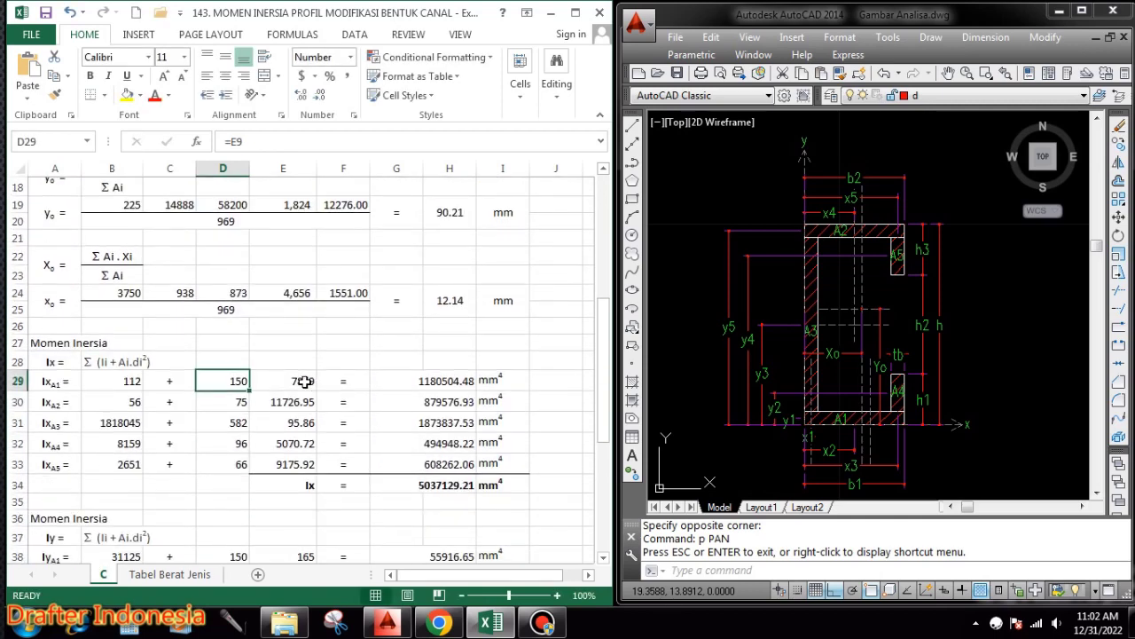
Recheck the squared distance term of IxA1 against the yo and y1 cells.
double_click(305, 381)
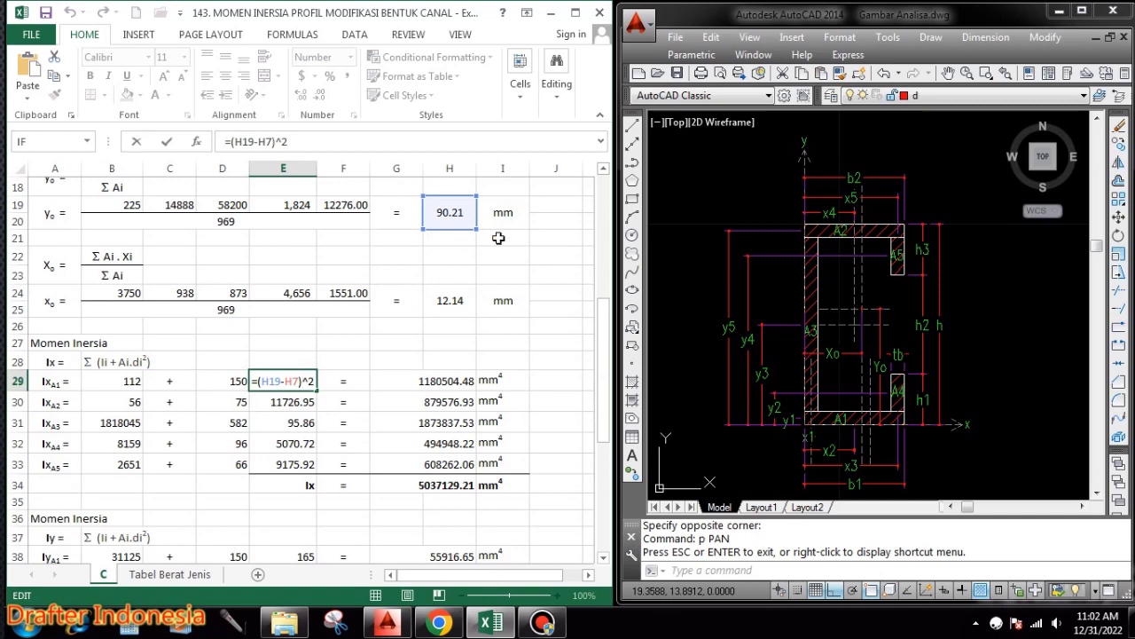
scroll(513, 302, "up", 3)
scroll(512, 302, "up", 1)
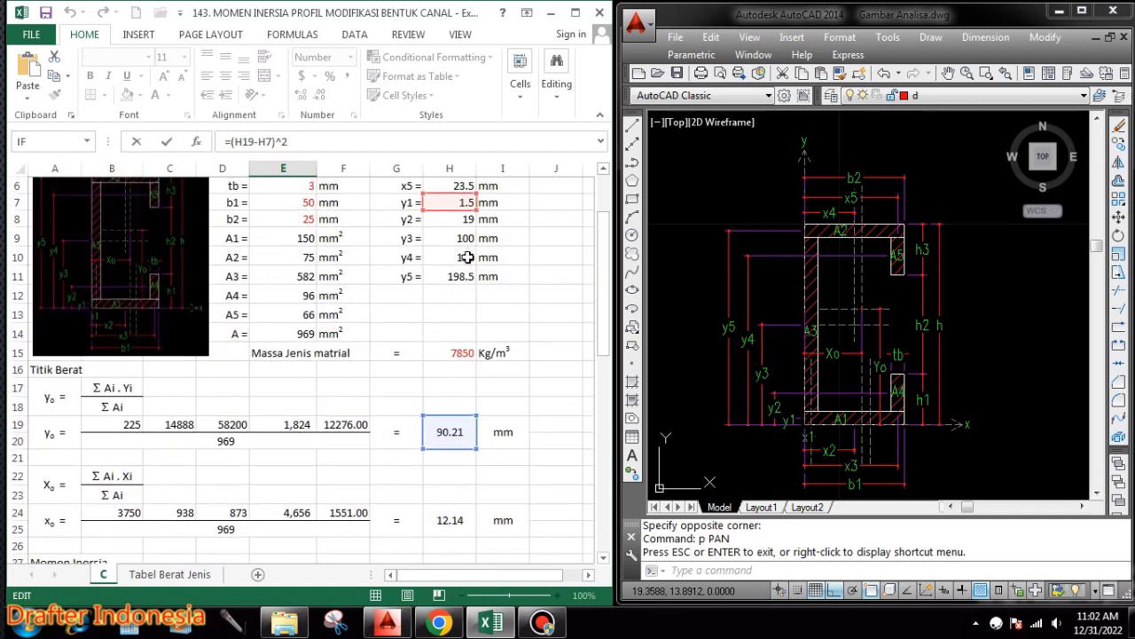
scroll(479, 355, "down", 4)
key("Escape")
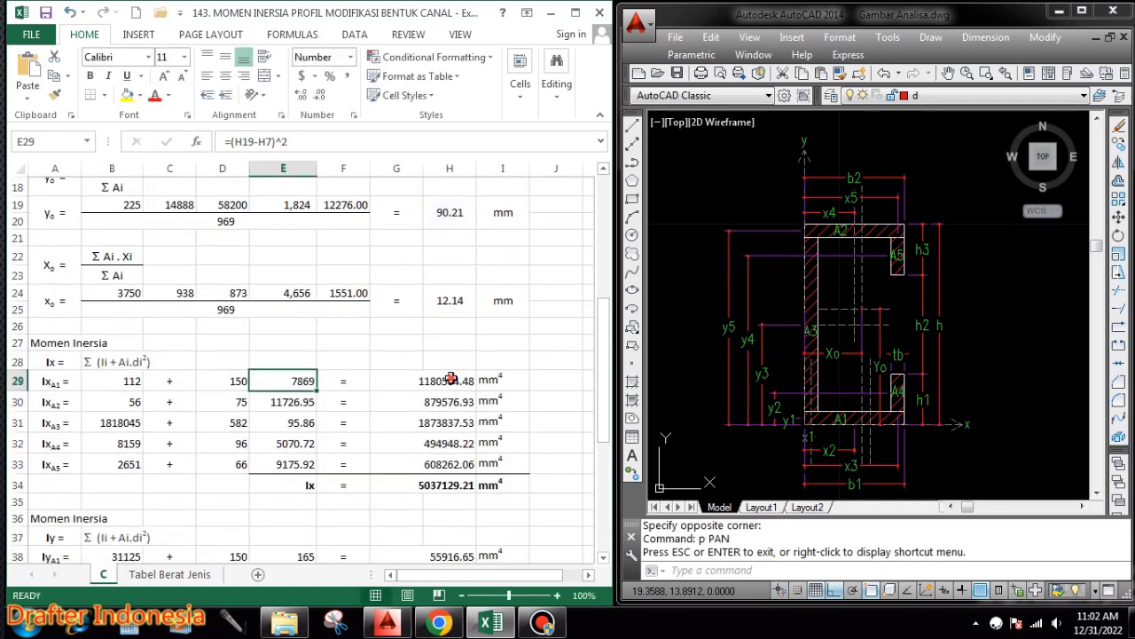
Apply the comma number style to the moment of inertia results from IxA1 down to the Ix total.
left_click_drag(451, 379, 451, 484)
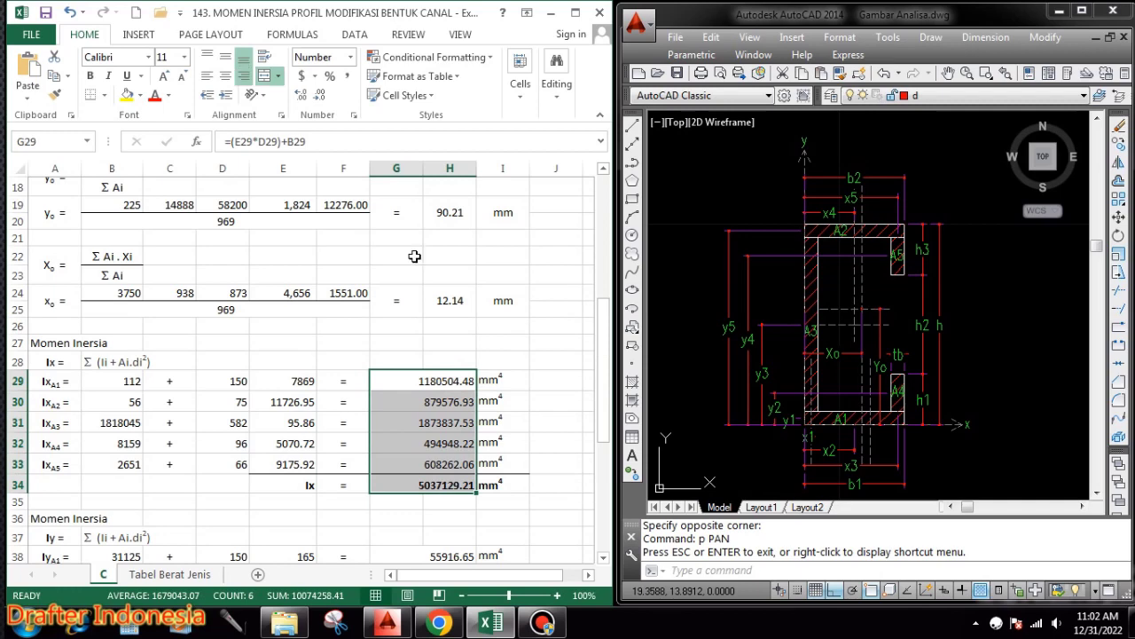
left_click(347, 77)
left_click(540, 362)
Inspect the IxA1 result formula and the three terms in its row that it combines.
left_click(454, 380)
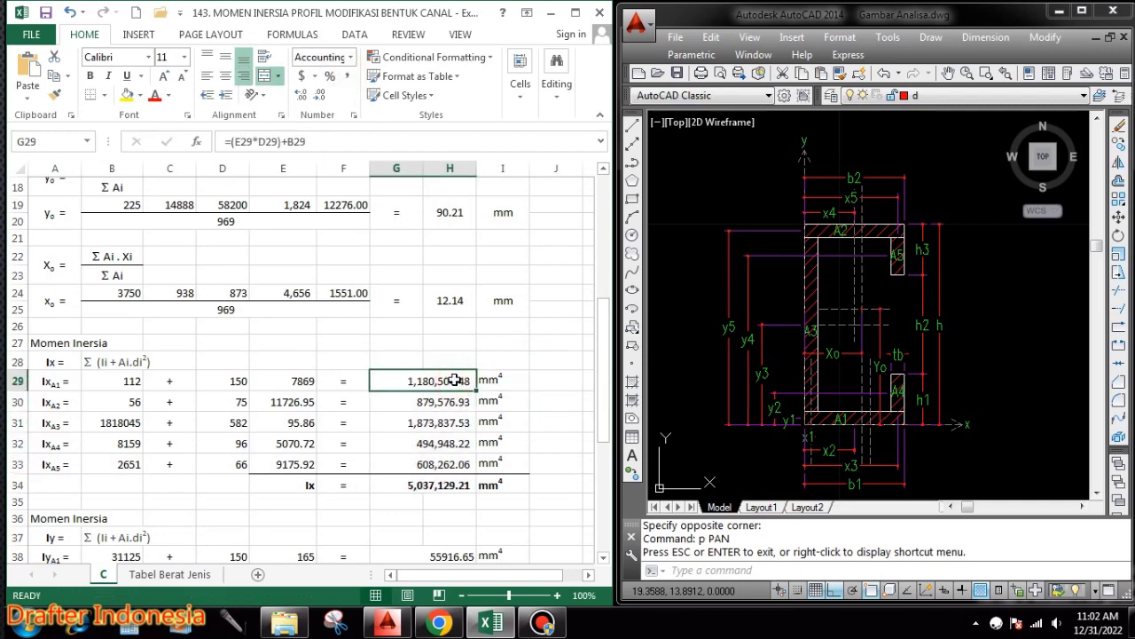
double_click(454, 380)
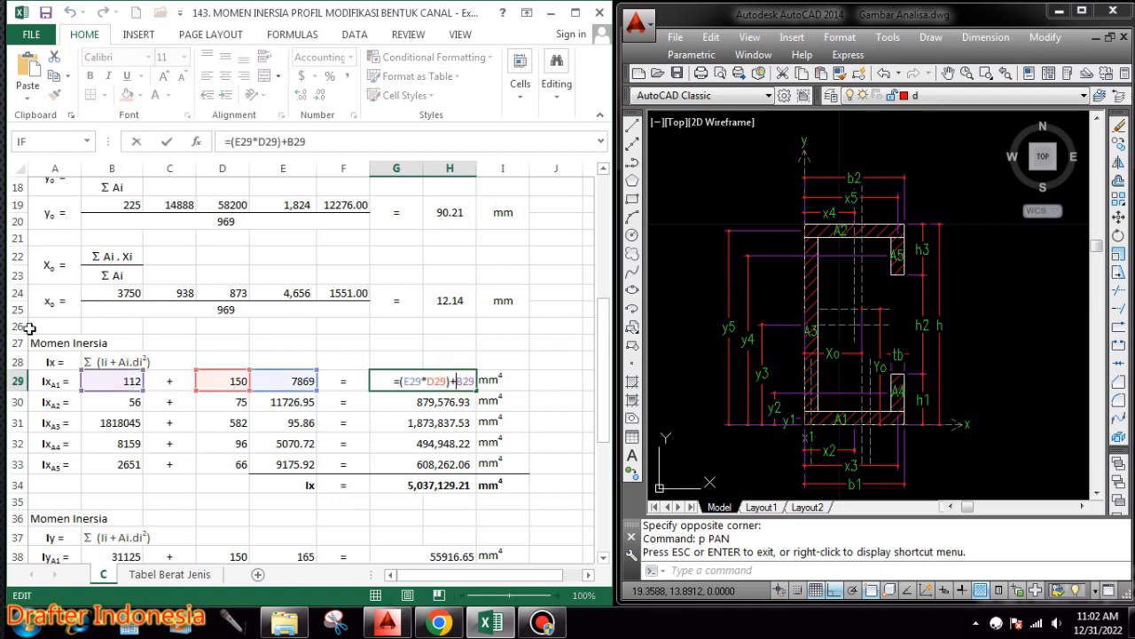
key("Escape")
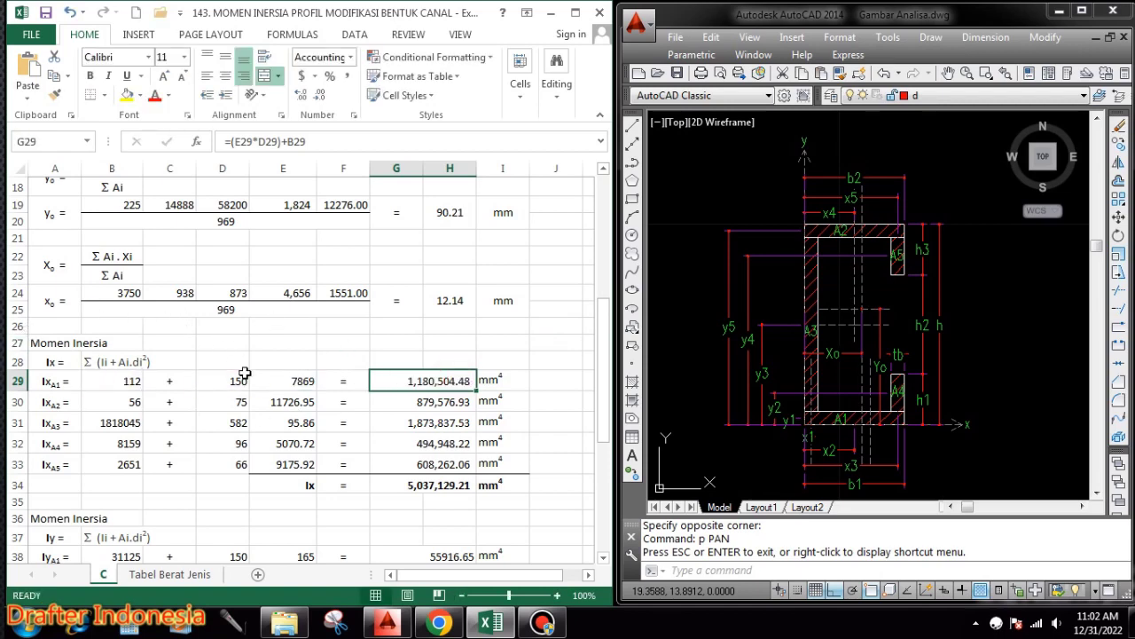
Trace the b2, tb and A2 cells referenced by the own-inertia and area terms of IxA2.
double_click(133, 401)
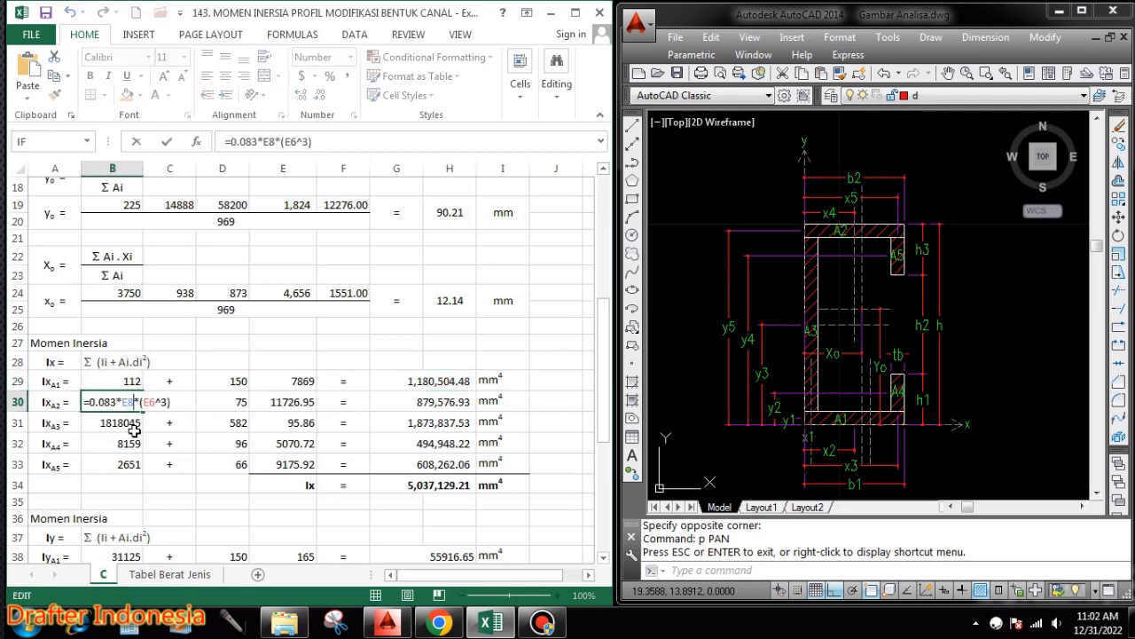
scroll(175, 405, "up", 6)
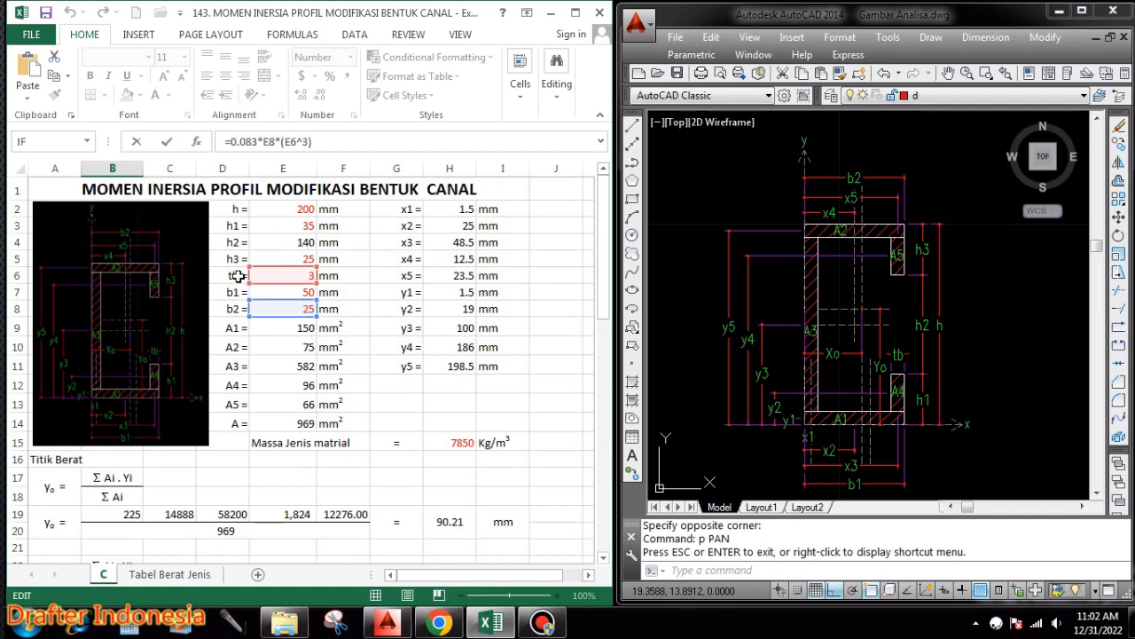
scroll(237, 276, "down", 5)
key("Escape")
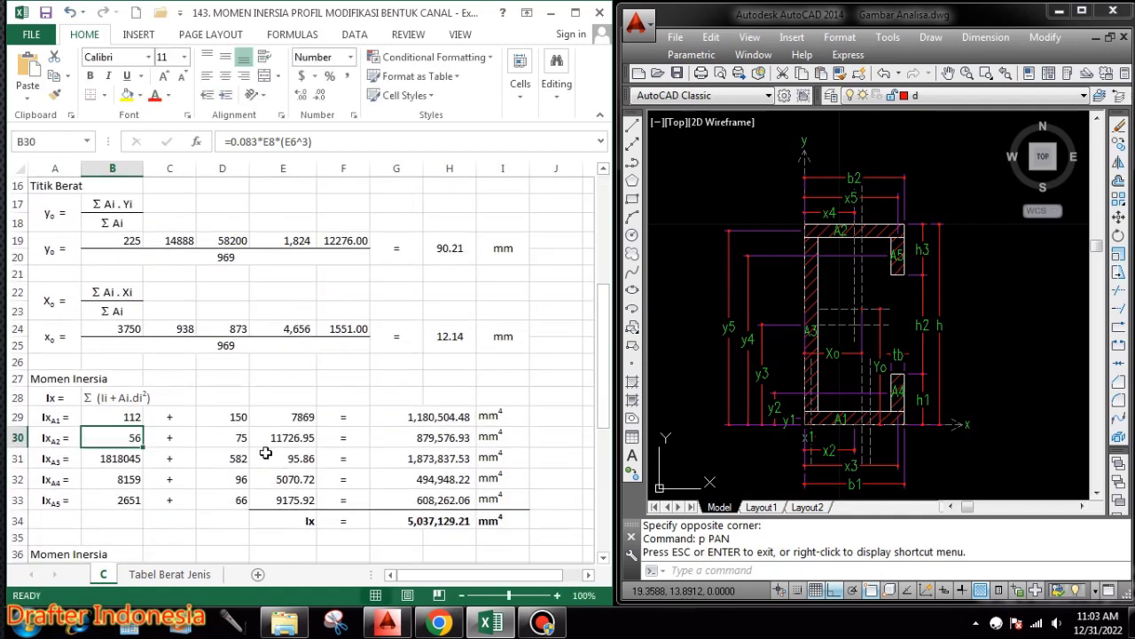
left_click(238, 436)
type("=E10")
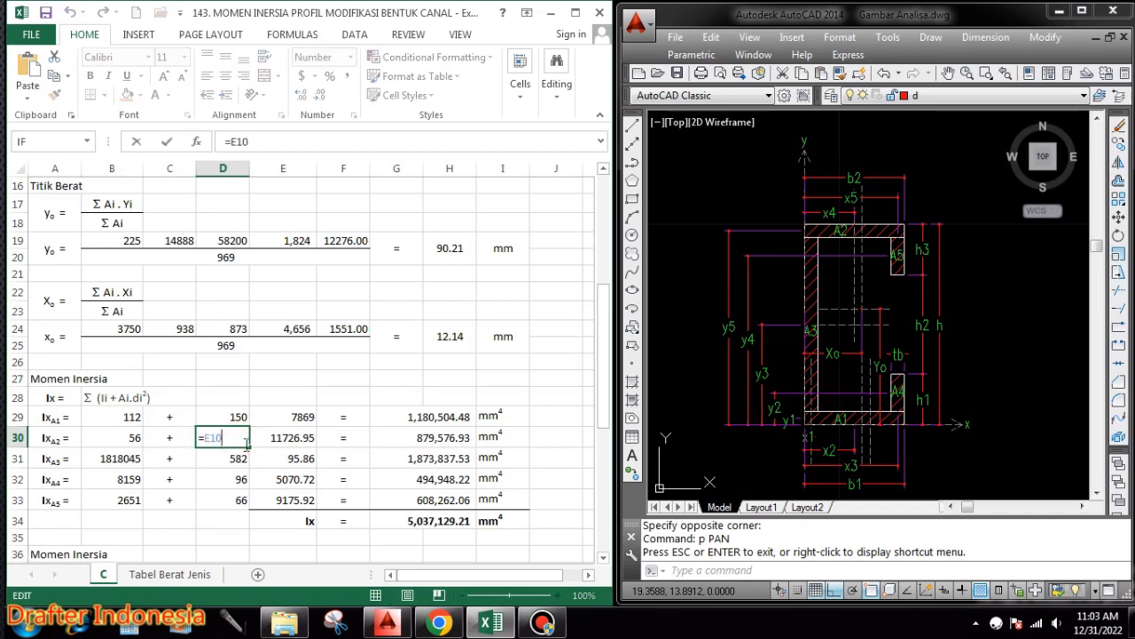
scroll(192, 436, "up", 5)
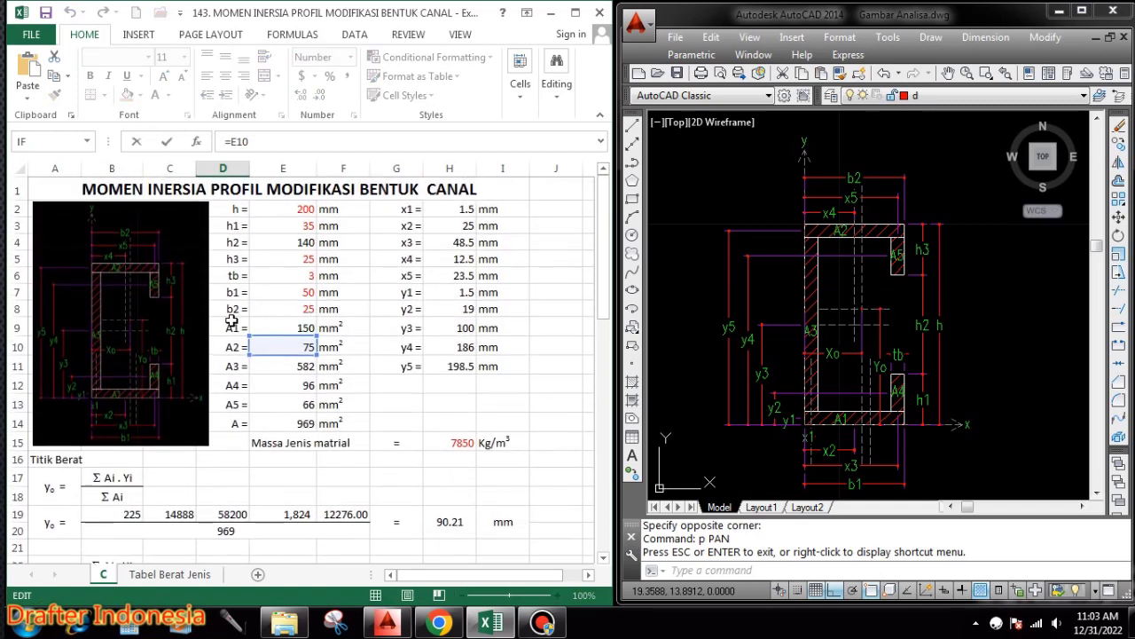
scroll(335, 321, "down", 5)
Trace the yo and y5 cells in the squared distance term of IxA2 and inspect the IxA2 result formula.
left_click(301, 437)
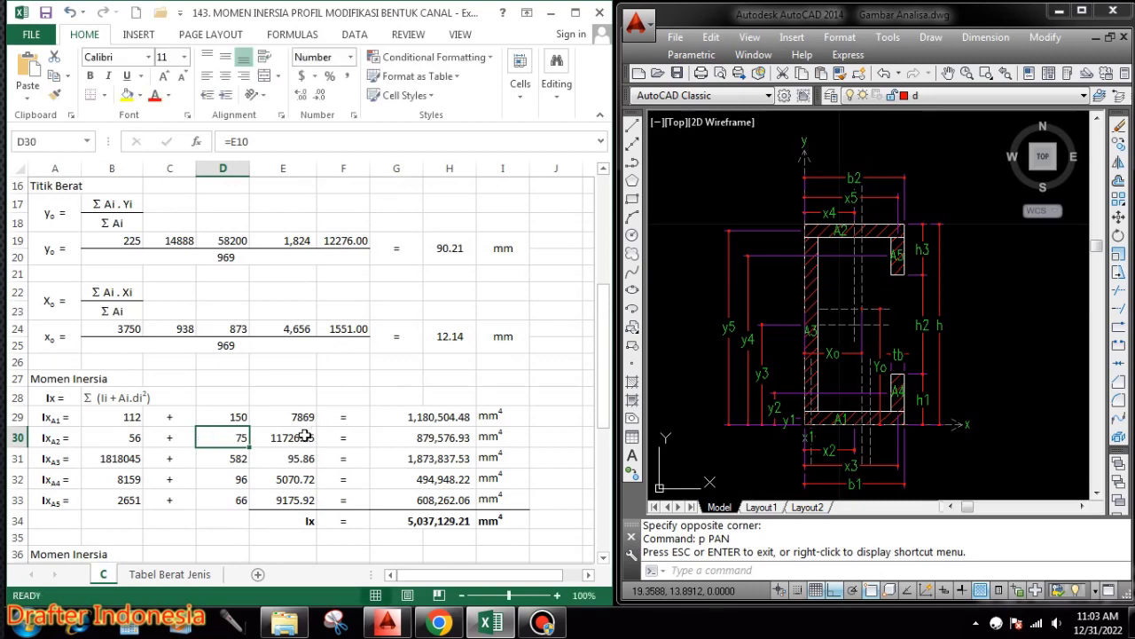
double_click(302, 438)
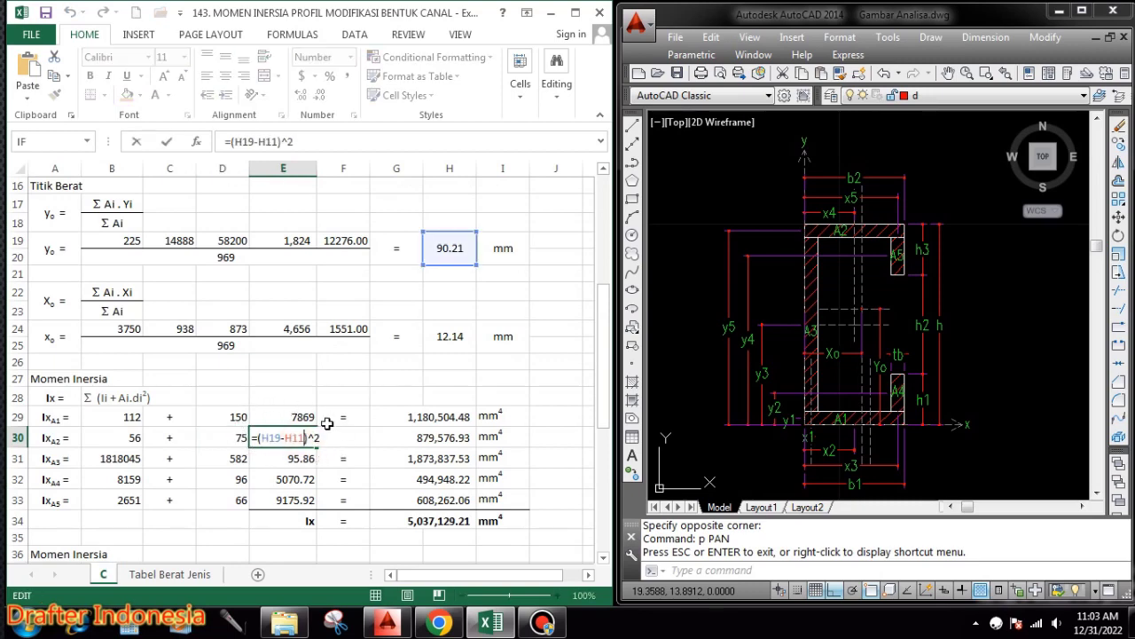
scroll(390, 264, "up", 1)
scroll(473, 341, "up", 4)
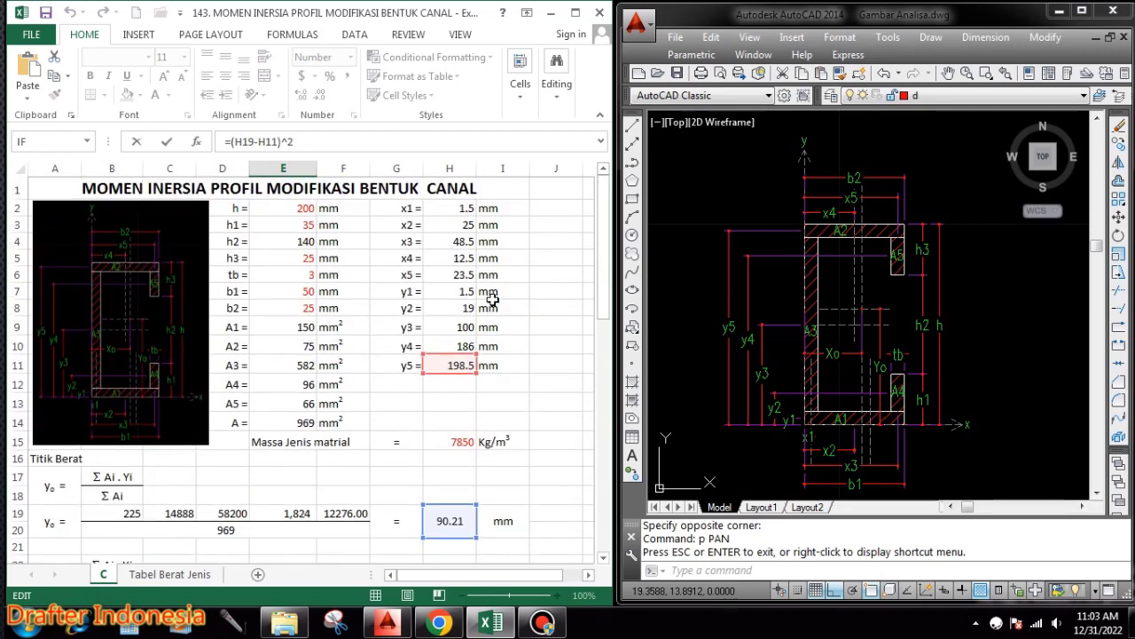
scroll(458, 342, "down", 2)
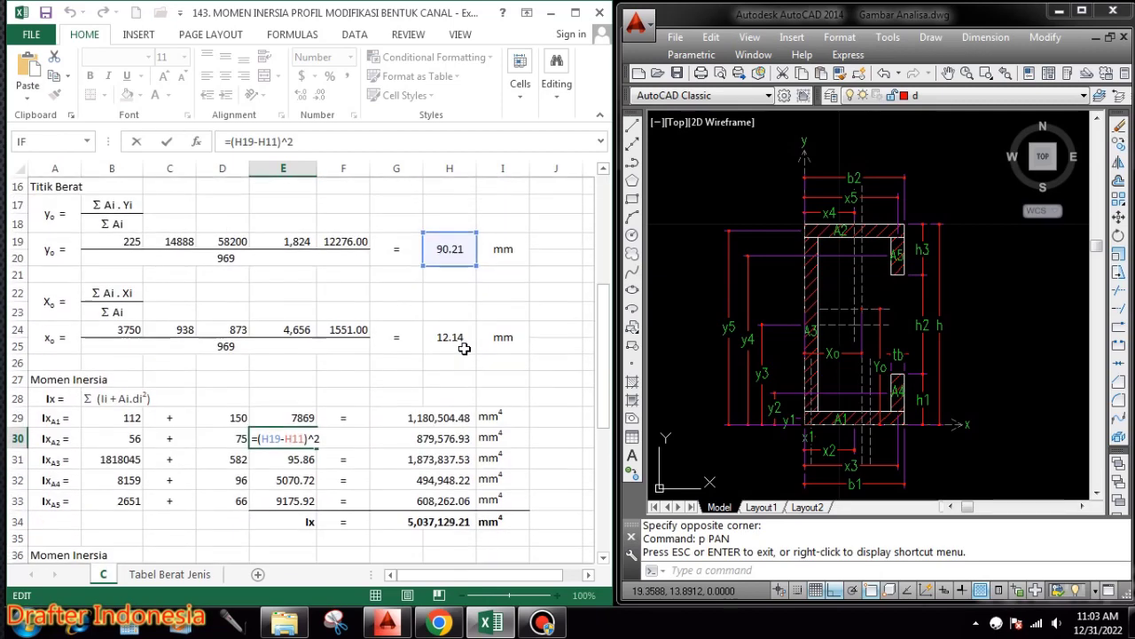
left_click(447, 438)
double_click(447, 437)
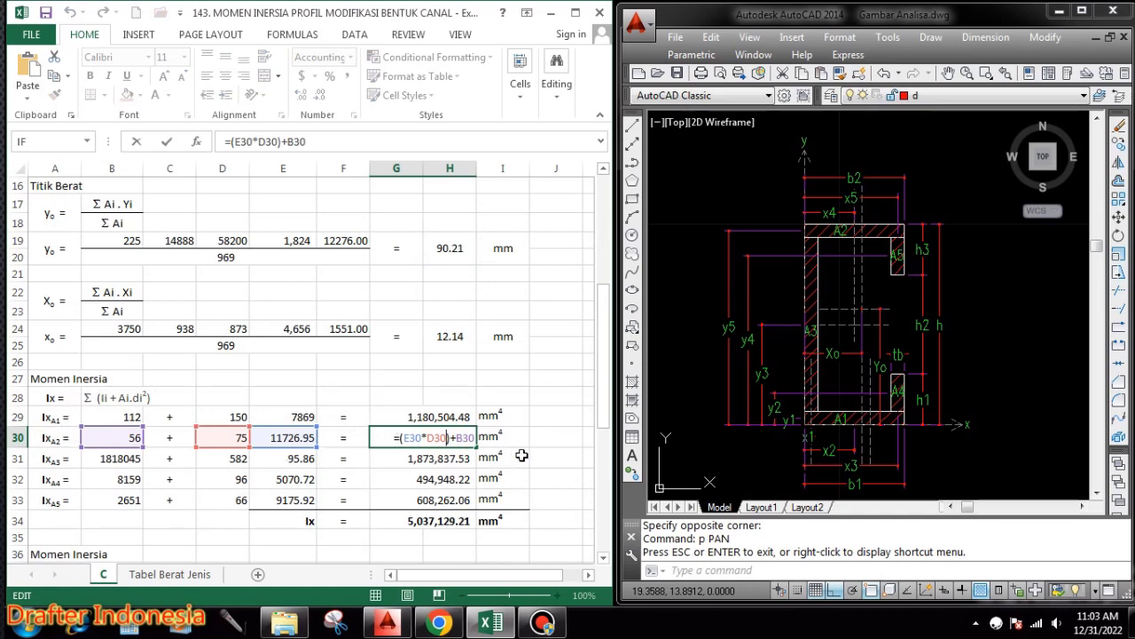
key("Escape")
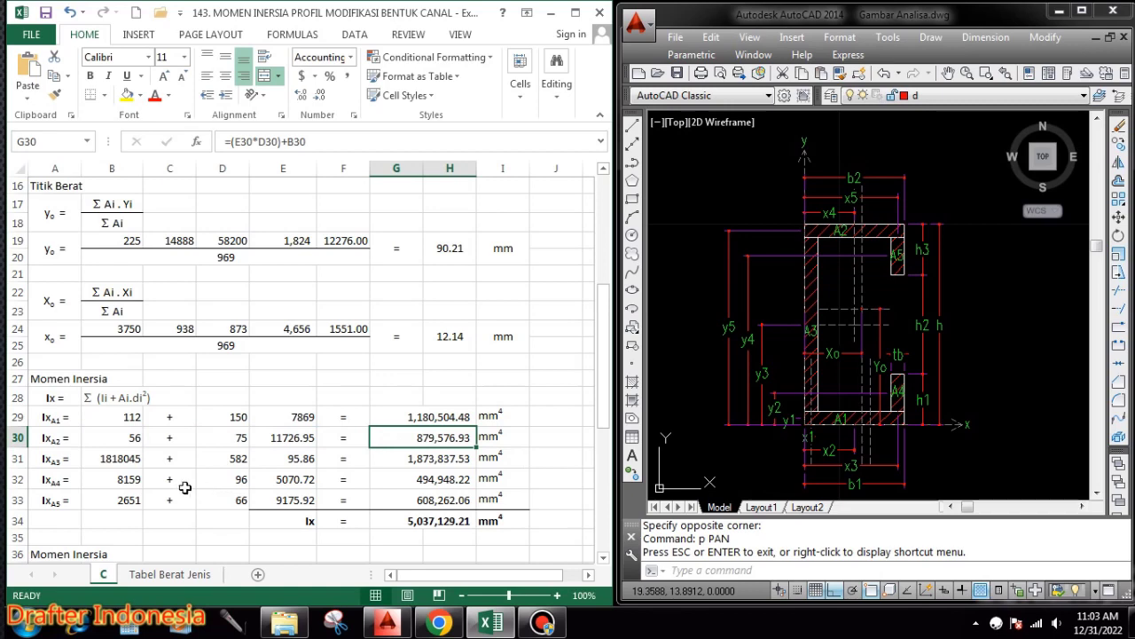
Trace the h, tb and A3 cells referenced by the own-inertia and area terms of IxA3.
double_click(128, 456)
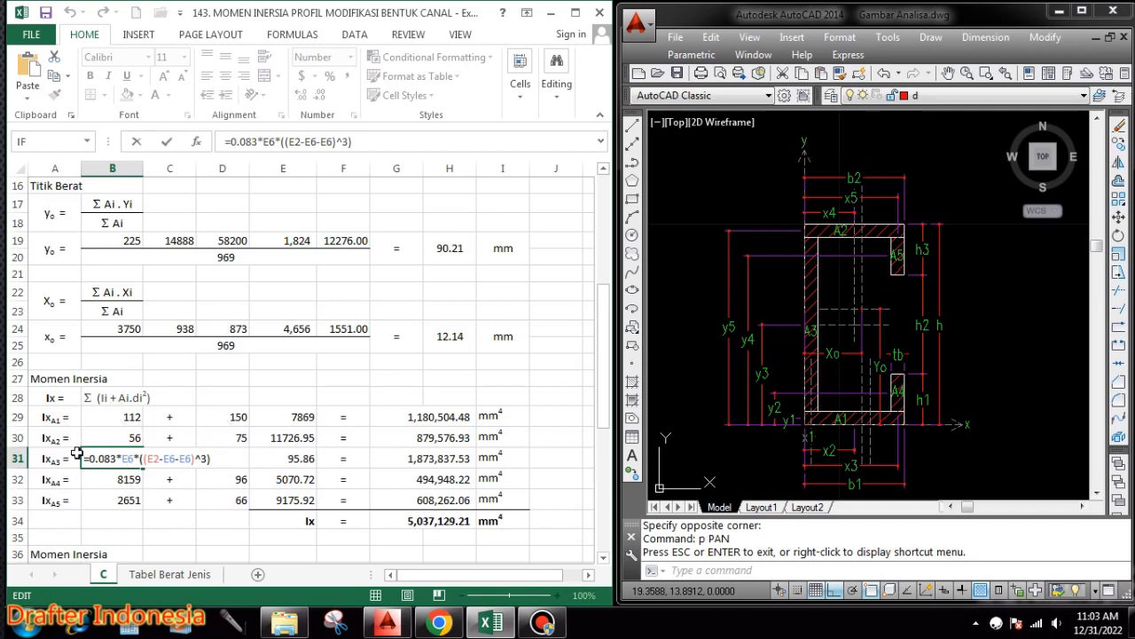
scroll(223, 476, "up", 10)
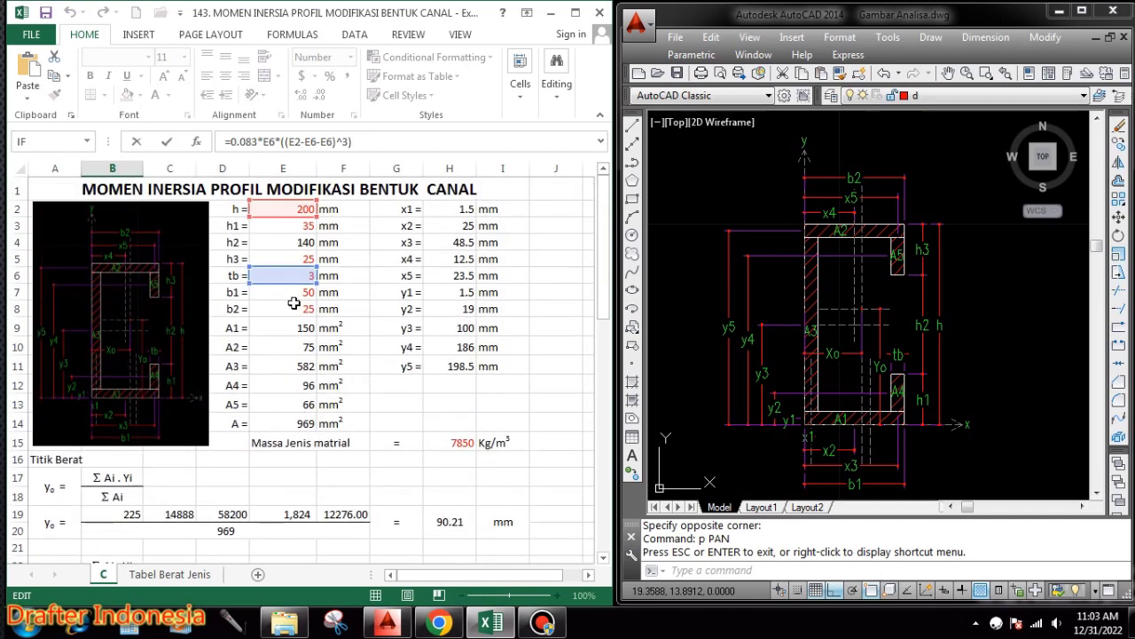
scroll(306, 257, "down", 5)
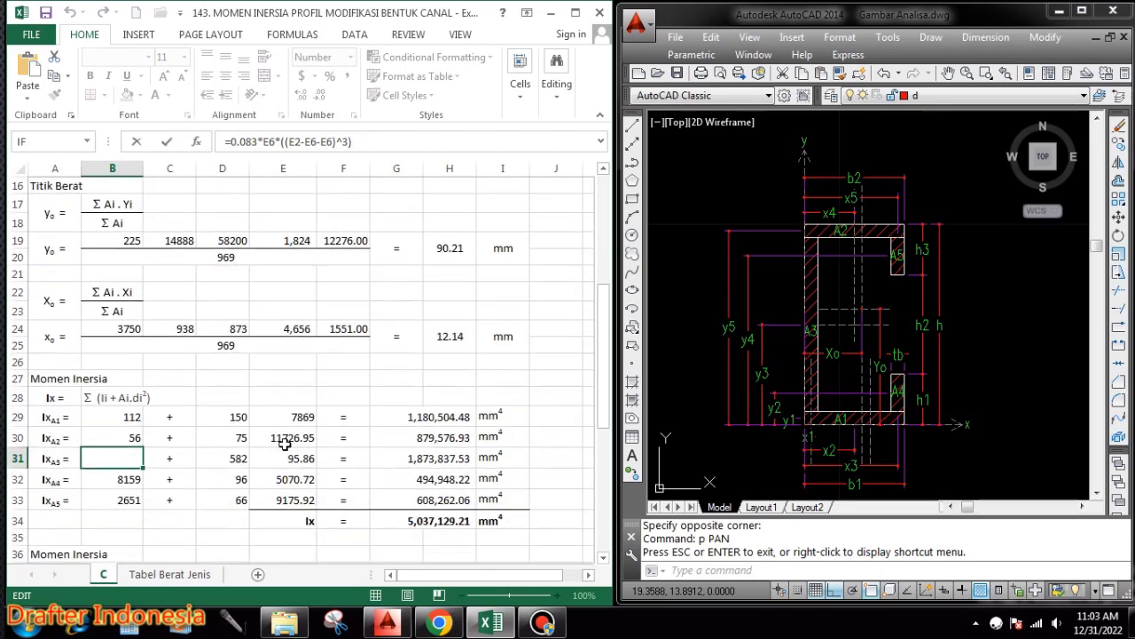
key("Return")
double_click(241, 459)
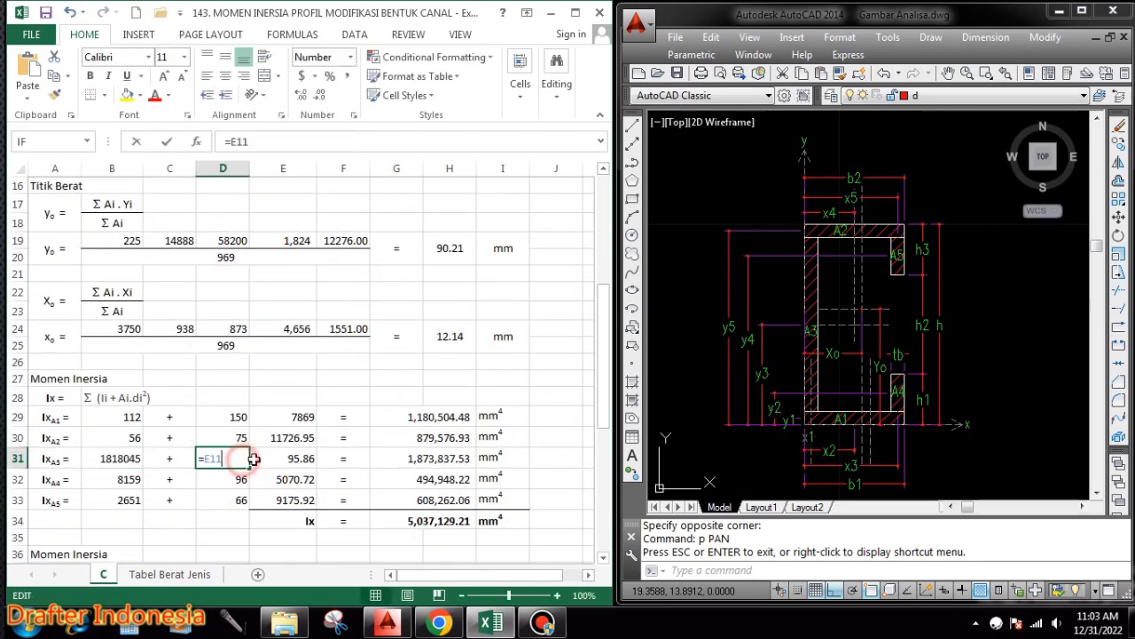
scroll(231, 355, "up", 5)
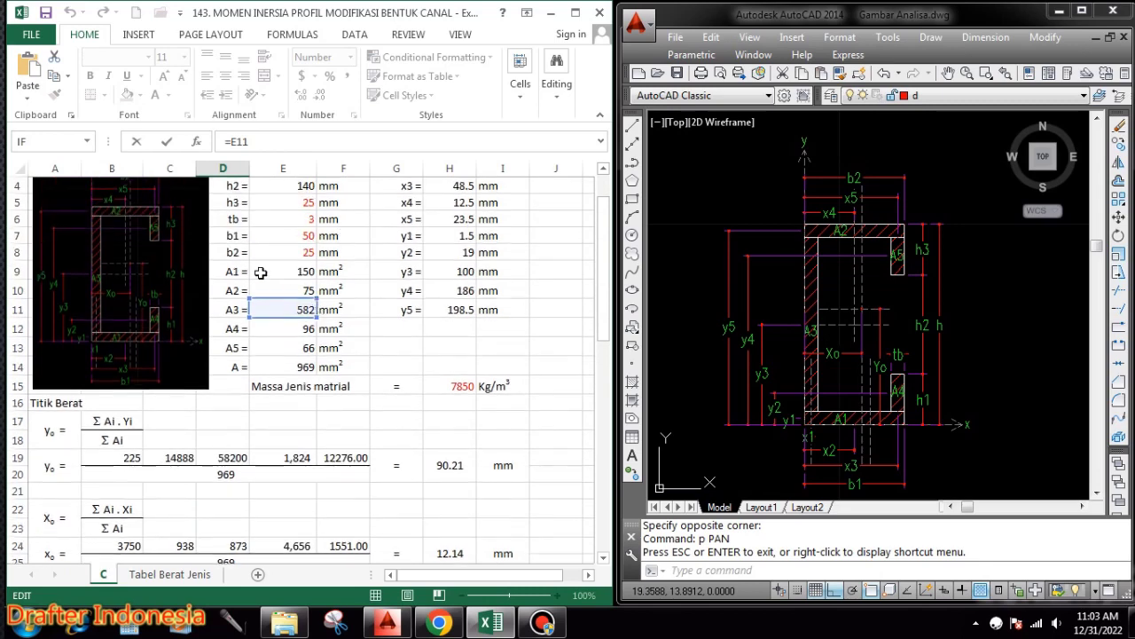
scroll(360, 316, "down", 5)
scroll(360, 317, "down", 1)
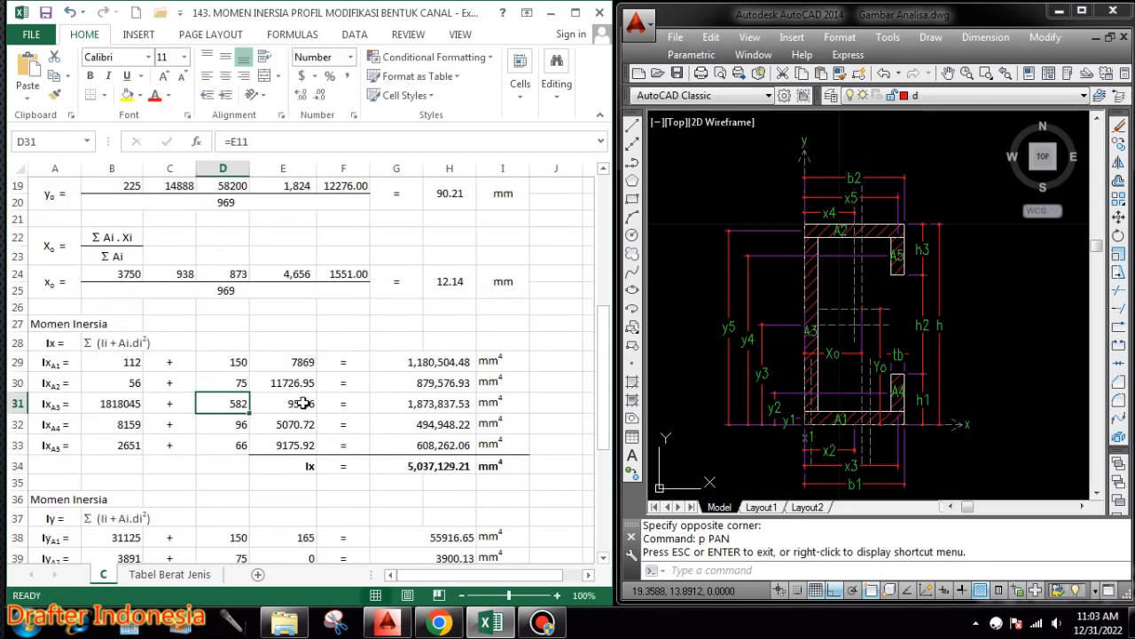
Trace the yo and y3 cells referenced by the squared distance term of IxA3.
double_click(302, 403)
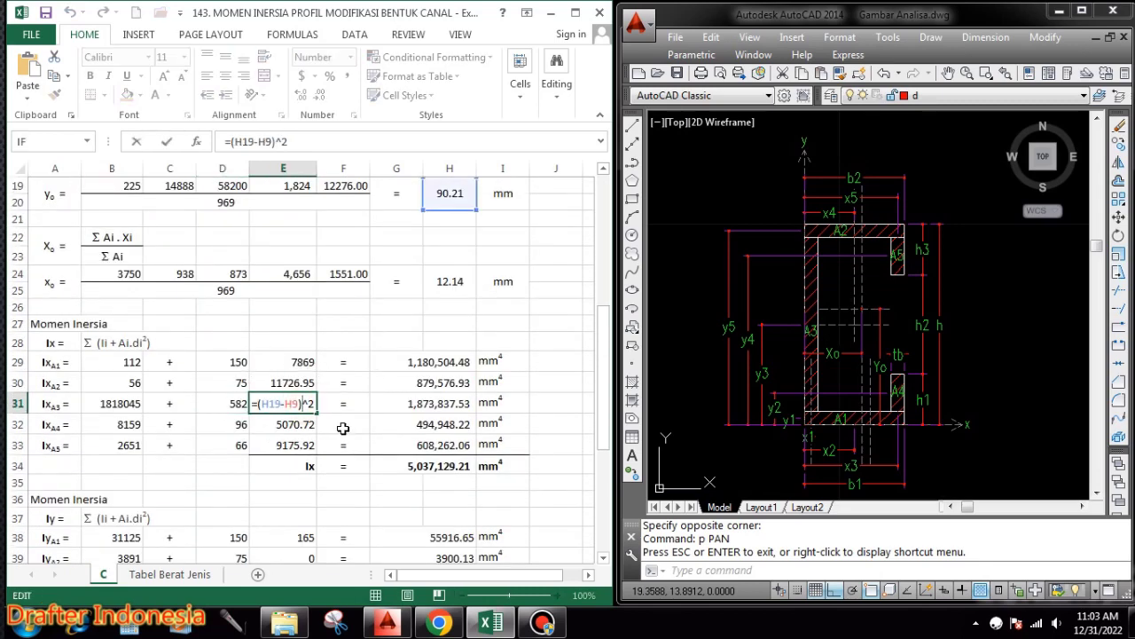
scroll(342, 427, "up", 2)
scroll(405, 327, "up", 4)
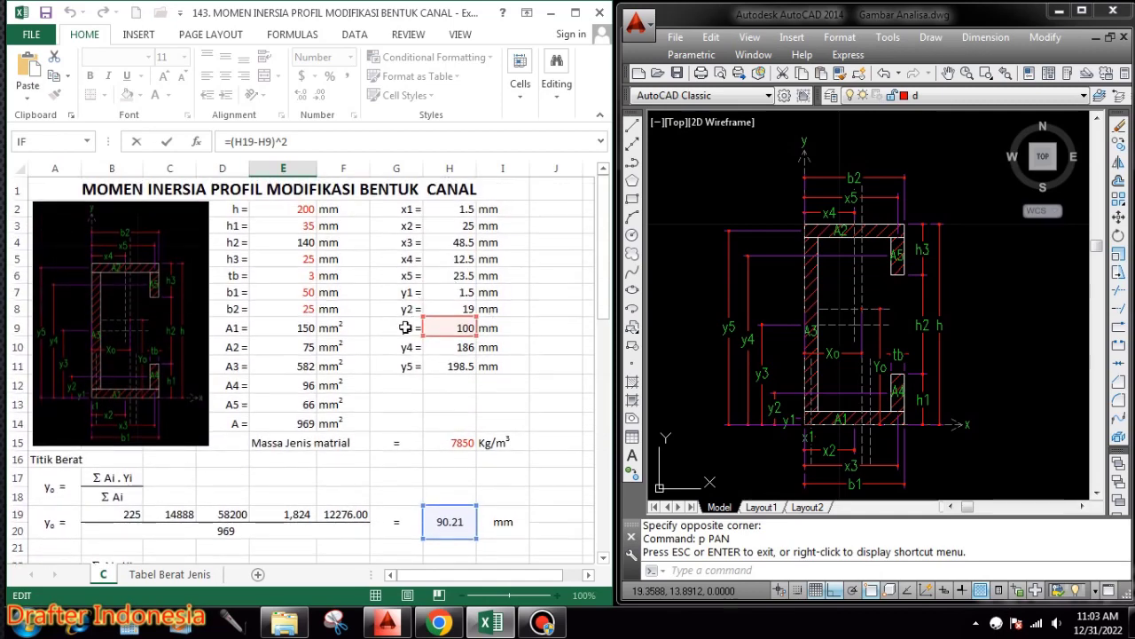
scroll(405, 327, "down", 6)
key("Return")
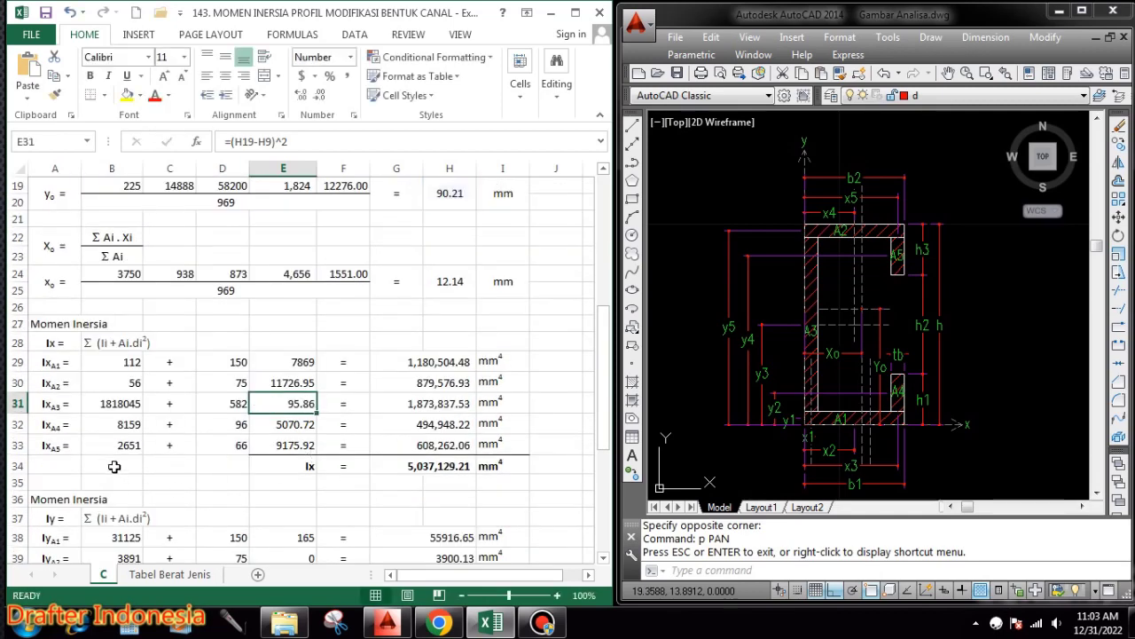
Trace the h1, tb and A4 cells referenced by the own-inertia and area terms of IxA4.
left_click(128, 427)
double_click(129, 427)
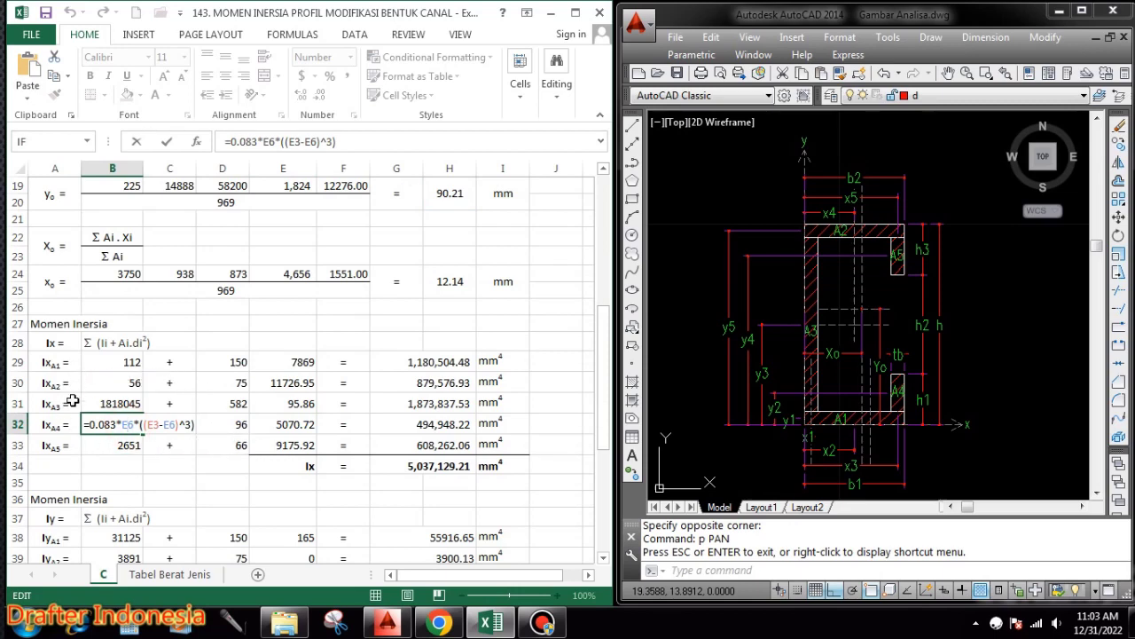
scroll(204, 444, "up", 6)
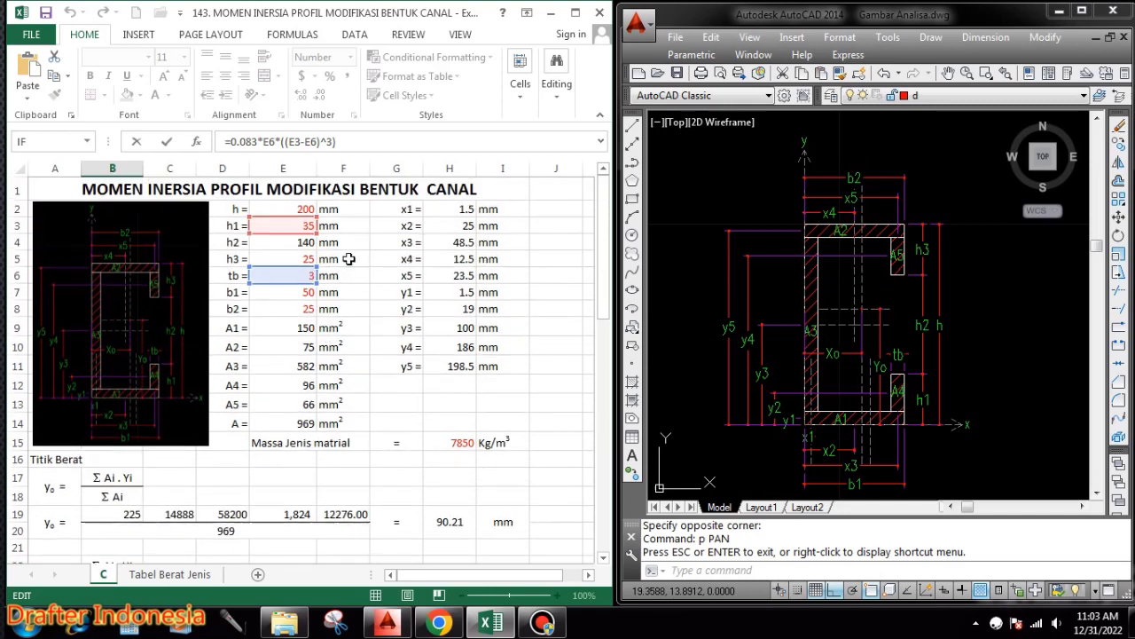
scroll(328, 263, "down", 6)
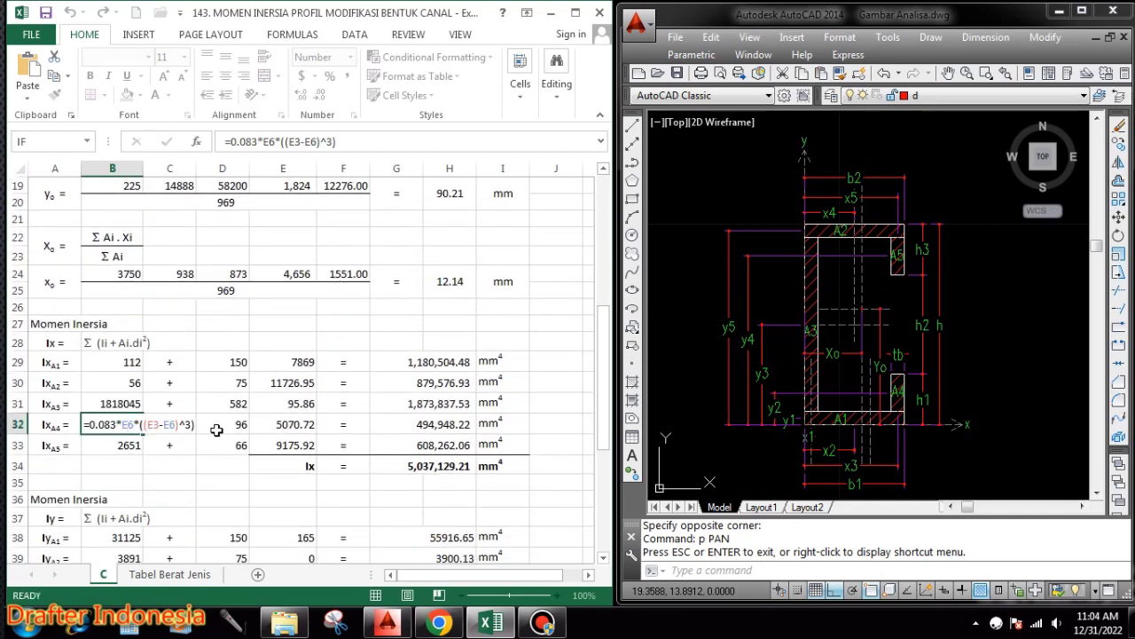
key("Return")
left_click(239, 424)
type("=E12")
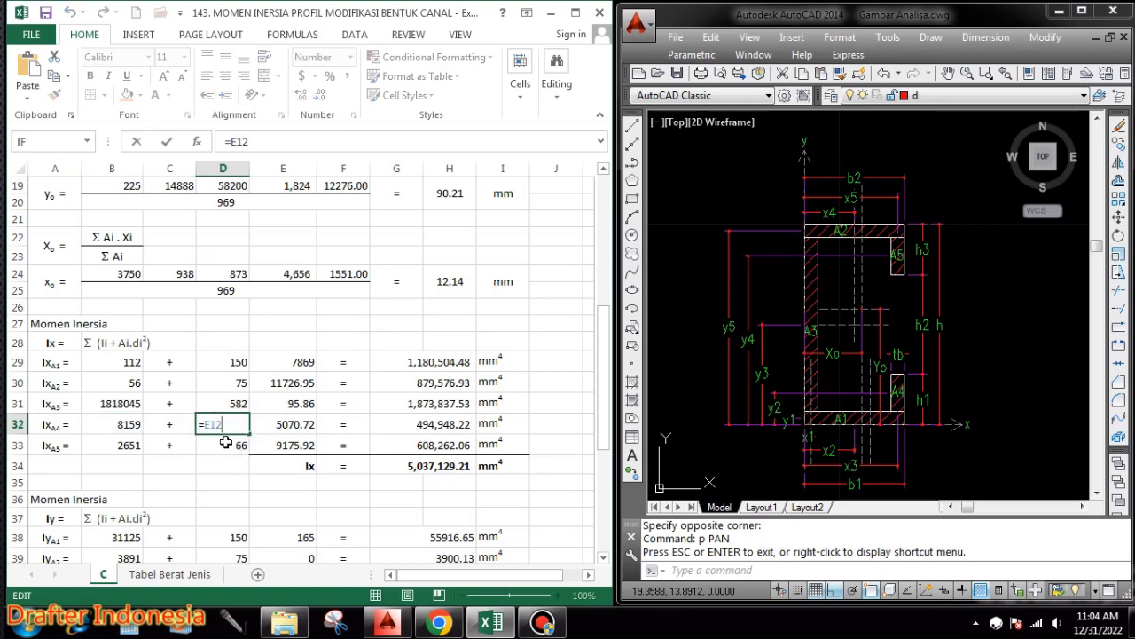
scroll(226, 421, "up", 4)
scroll(300, 282, "down", 5)
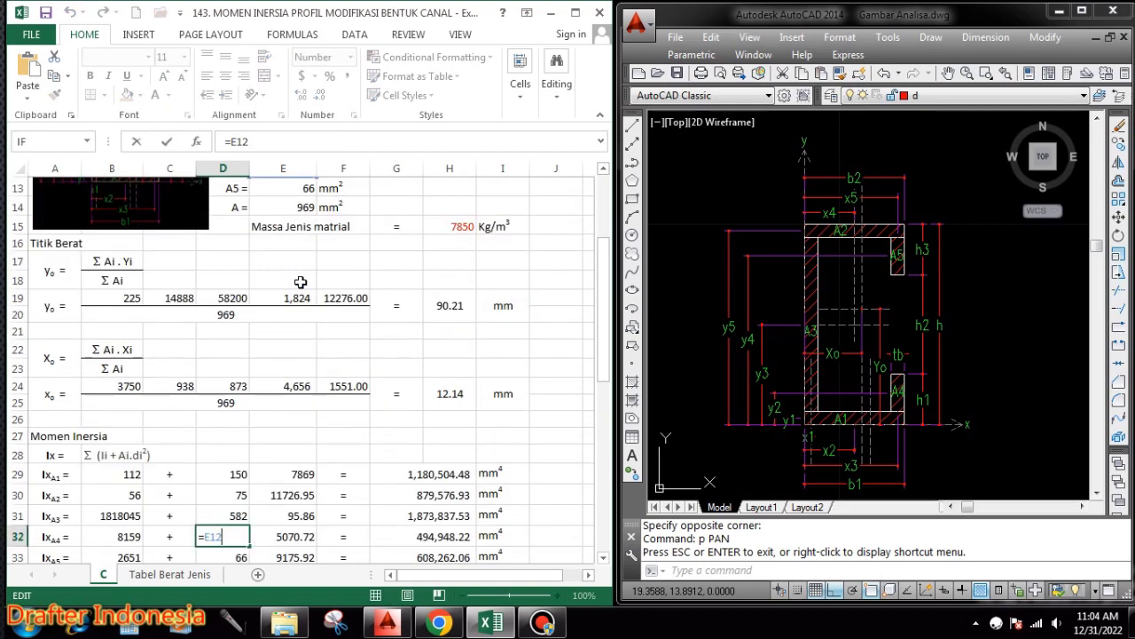
key("ctrl+Return")
Trace the yo and y2 cells in the squared distance term of IxA4 and inspect the IxA4 result formula.
double_click(305, 374)
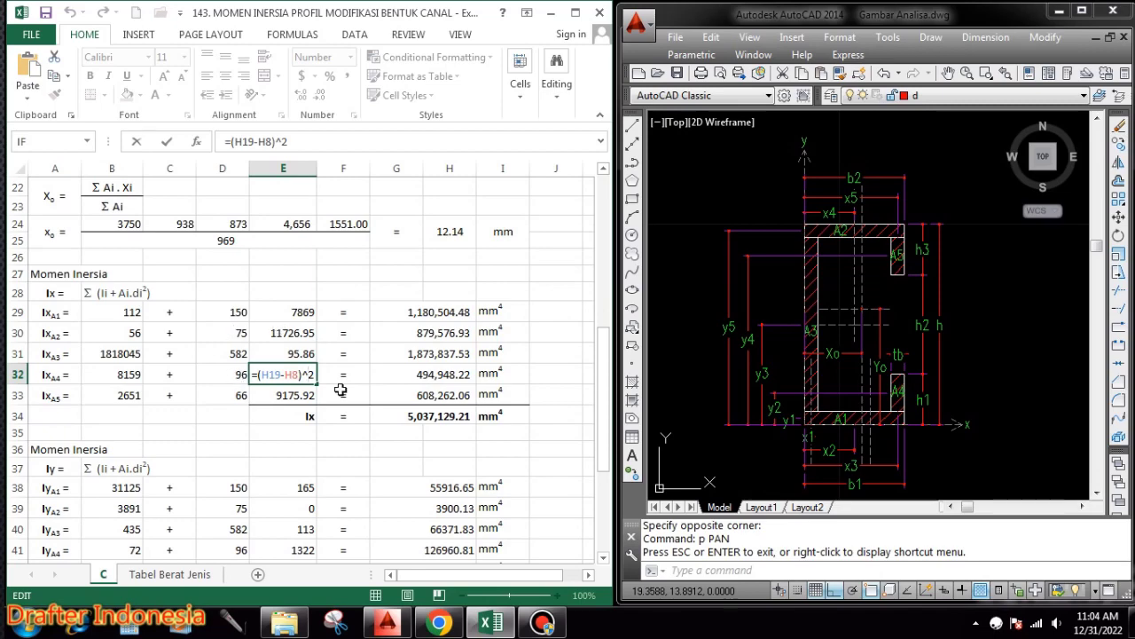
scroll(350, 391, "up", 6)
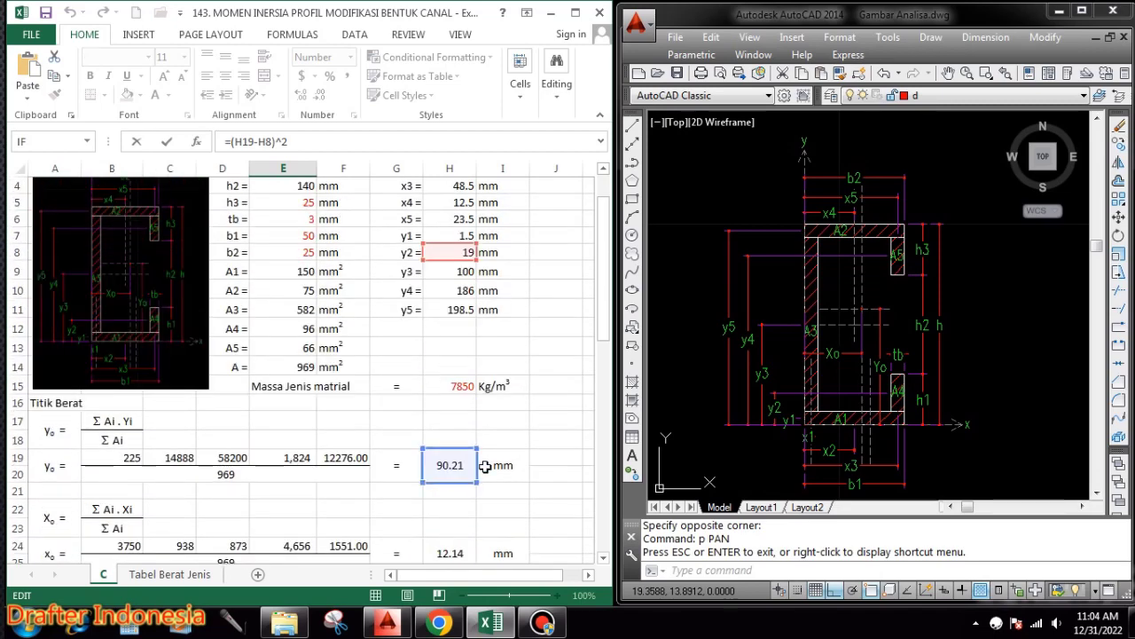
scroll(489, 255, "down", 5)
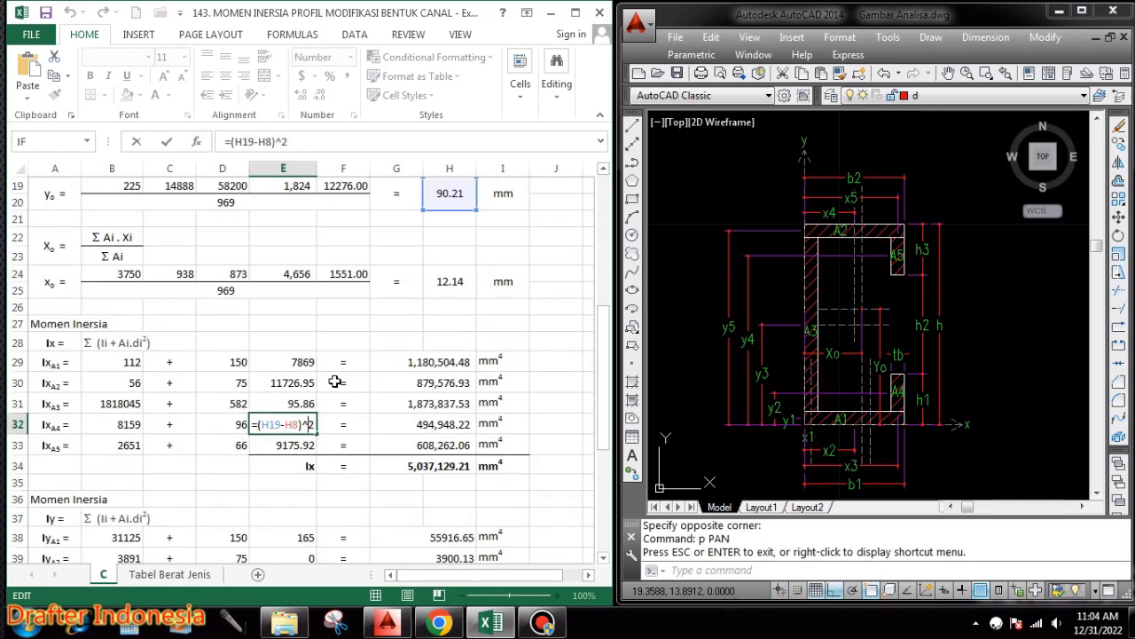
key("ctrl+Return")
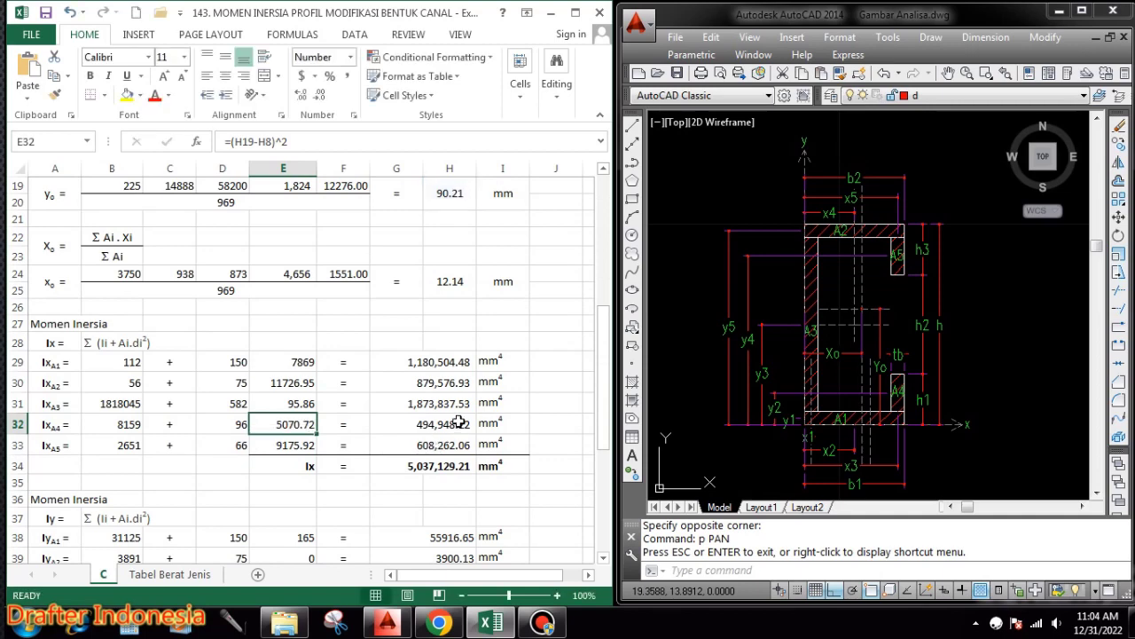
double_click(458, 423)
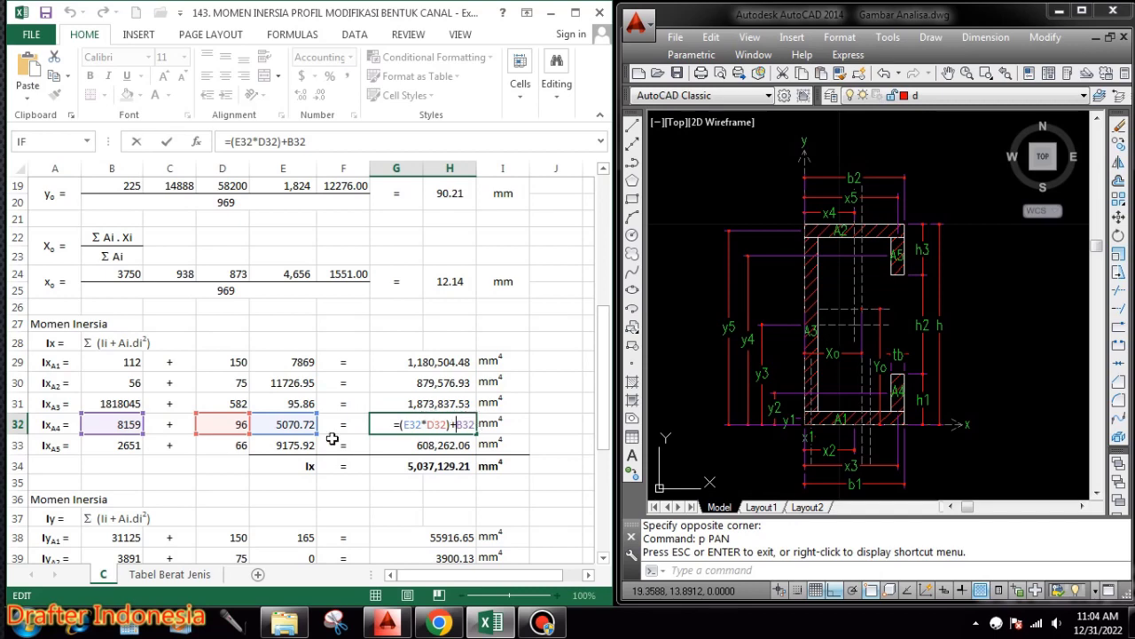
key("ctrl+Return")
Trace the h3, tb and A5 cells referenced by the own-inertia and area terms of IxA5.
left_click(124, 443)
double_click(122, 444)
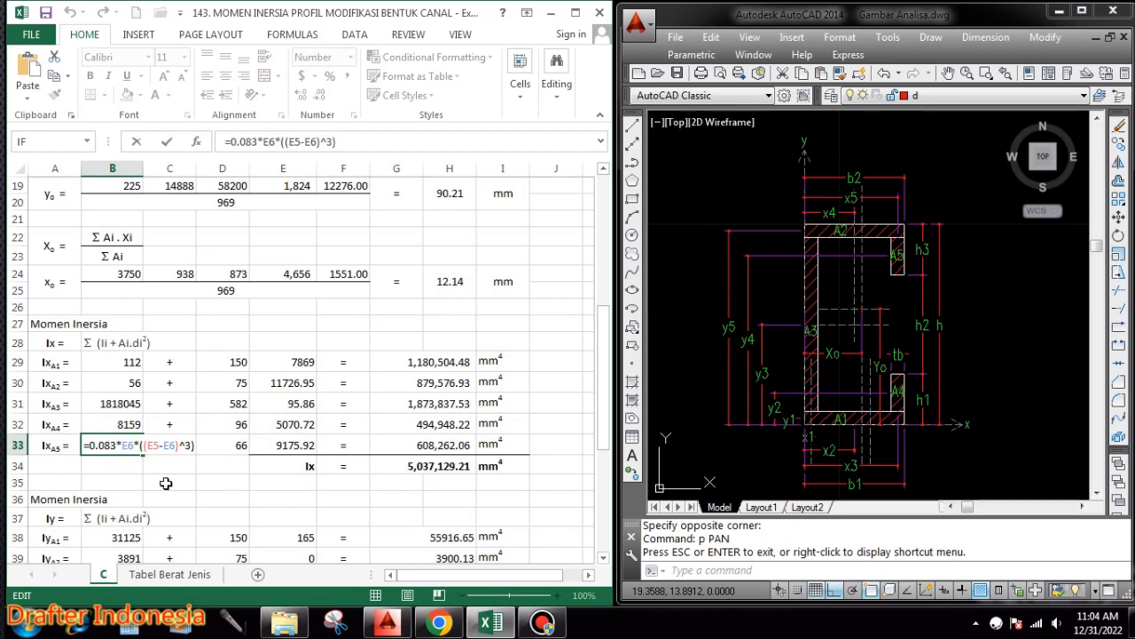
scroll(165, 482, "up", 6)
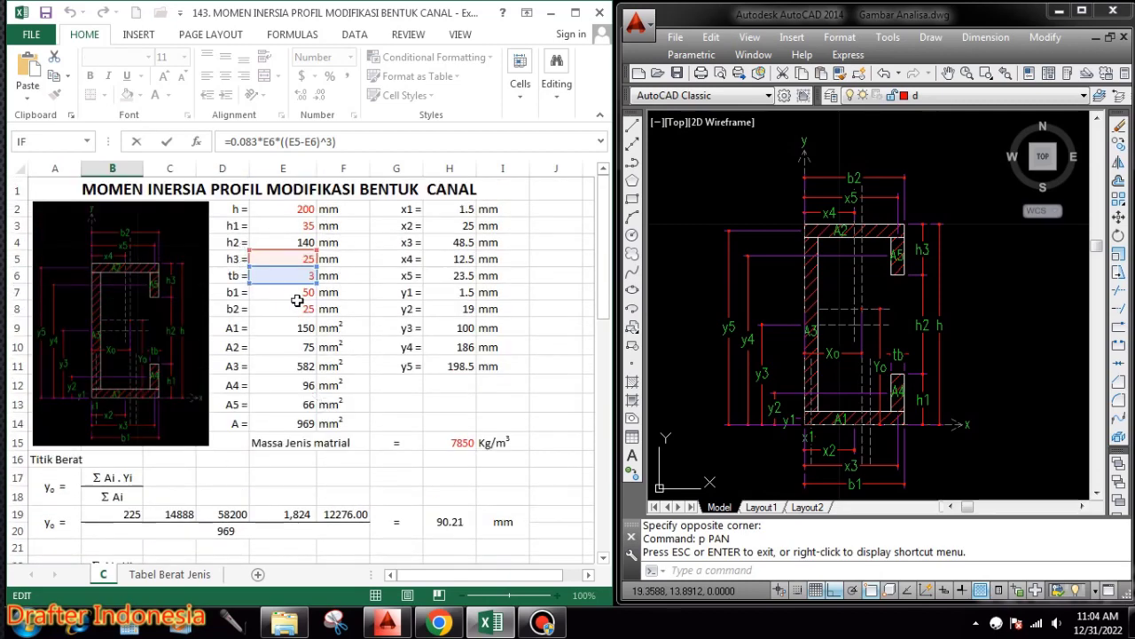
scroll(325, 246, "down", 9)
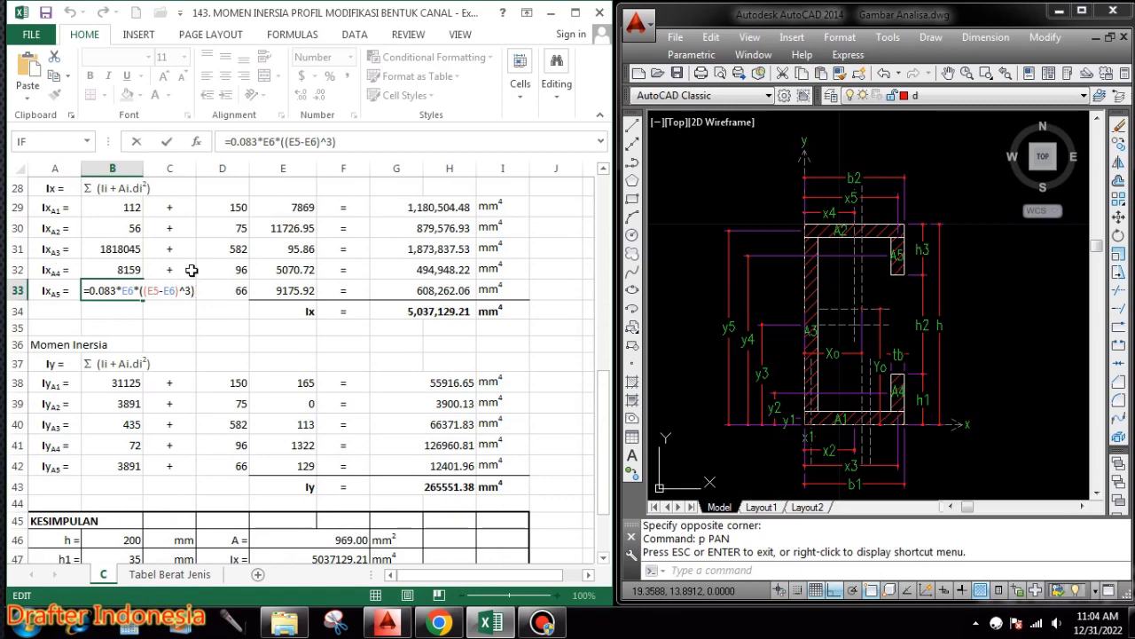
key("ctrl+Return")
left_click(241, 291)
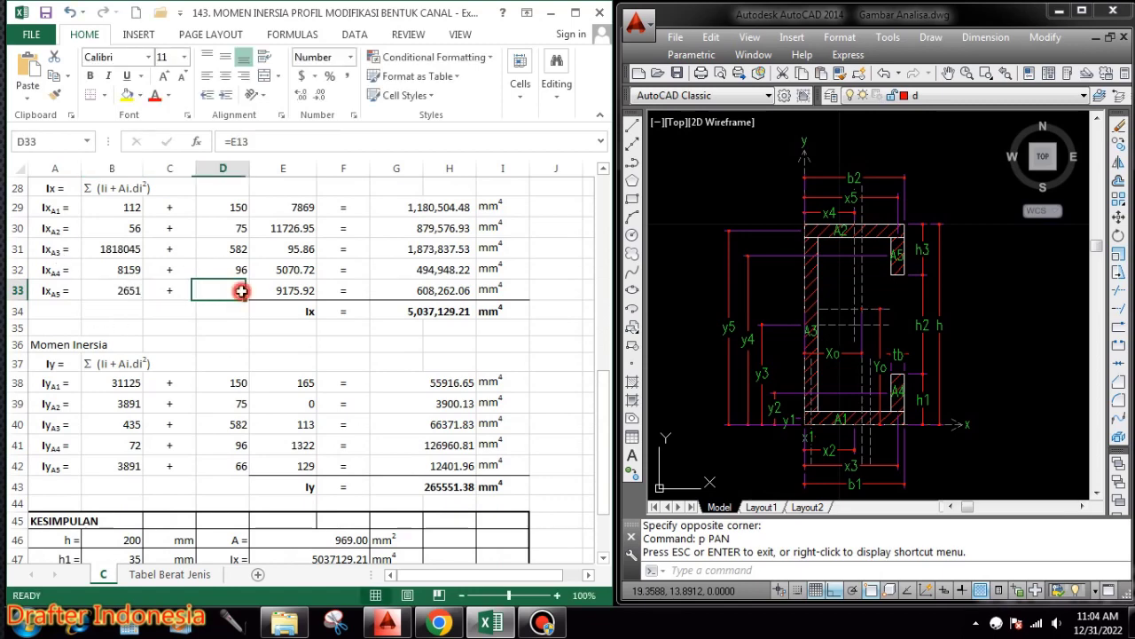
type("=E13")
scroll(262, 297, "up", 6)
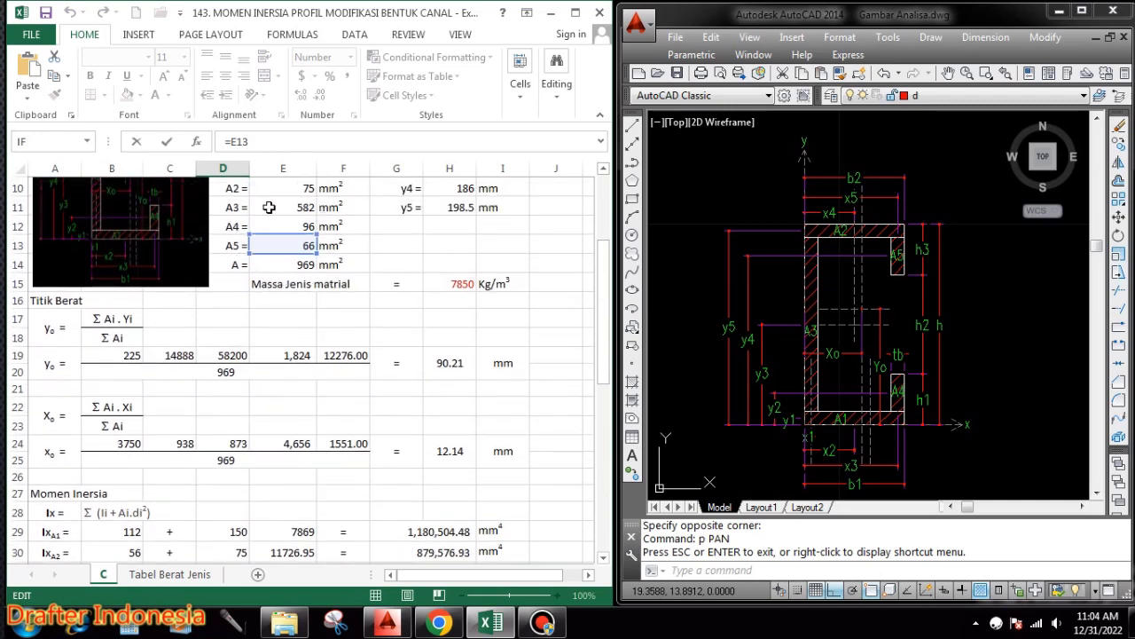
key("ctrl+Return")
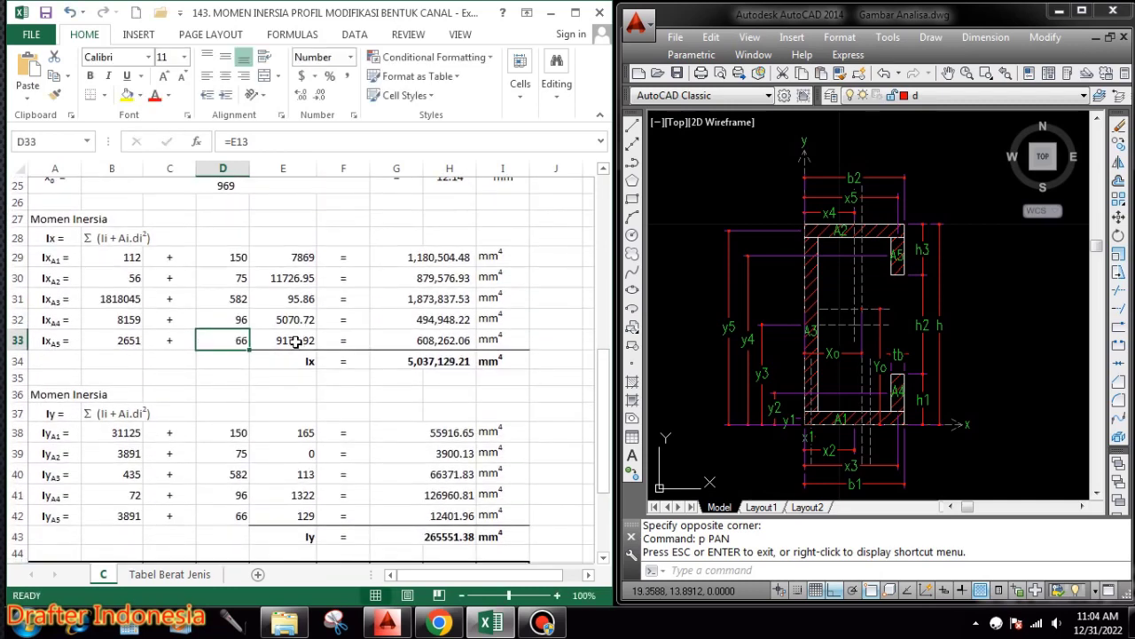
Trace the yo and y4 cells in the squared distance term of IxA5 and inspect the IxA5 result formula.
left_click(295, 340)
double_click(296, 341)
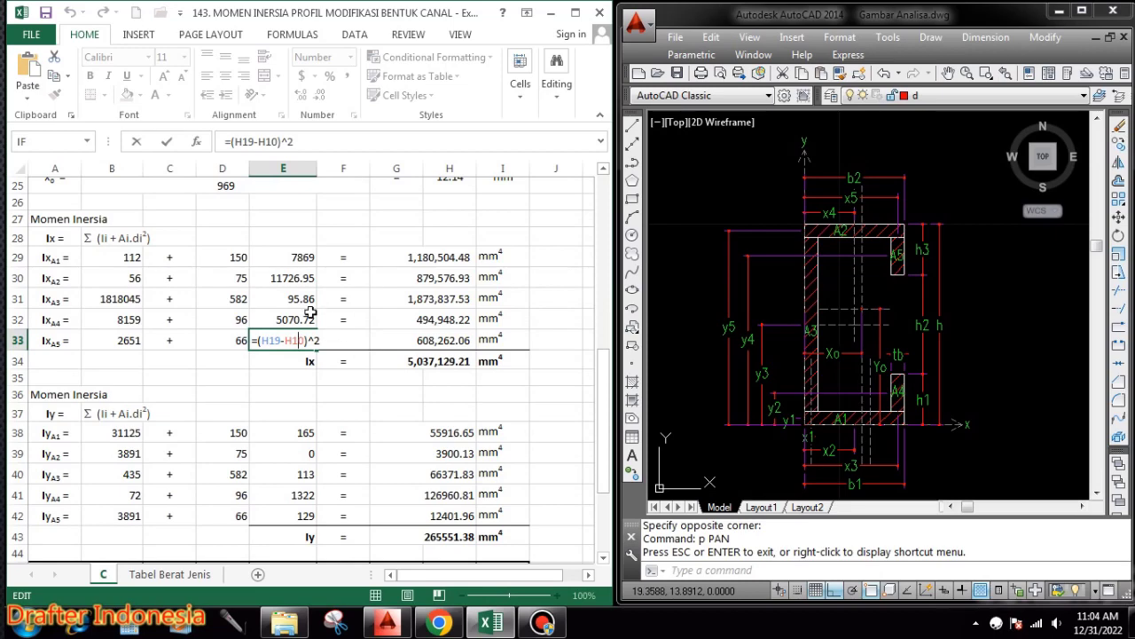
scroll(301, 337, "up", 5)
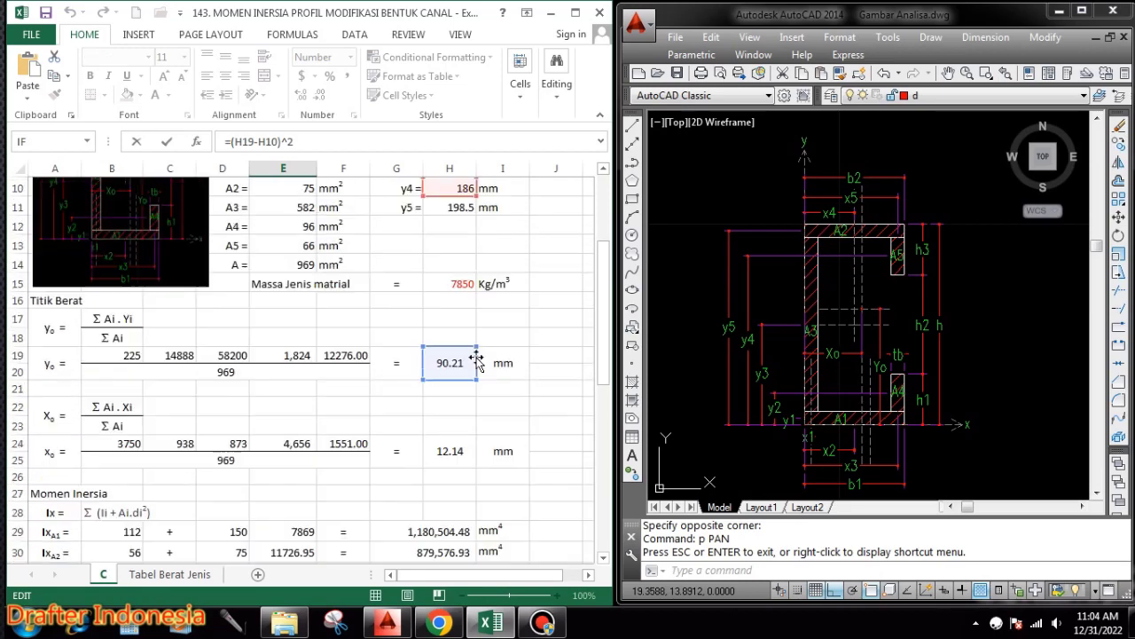
scroll(497, 403, "up", 2)
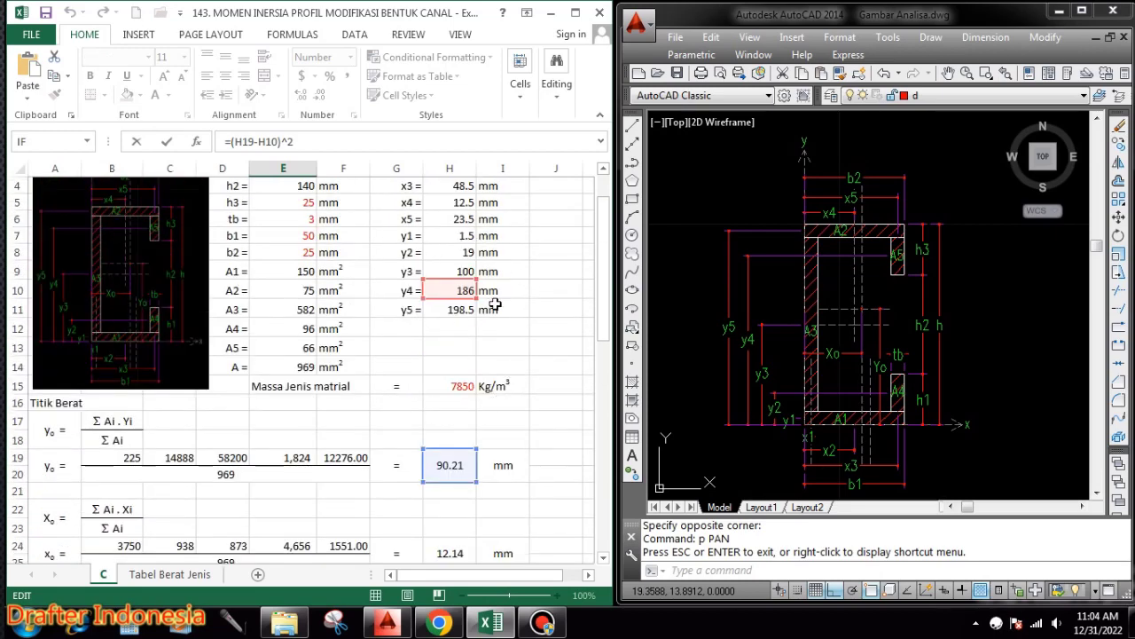
scroll(500, 375, "down", 5)
key("Return")
left_click(426, 445)
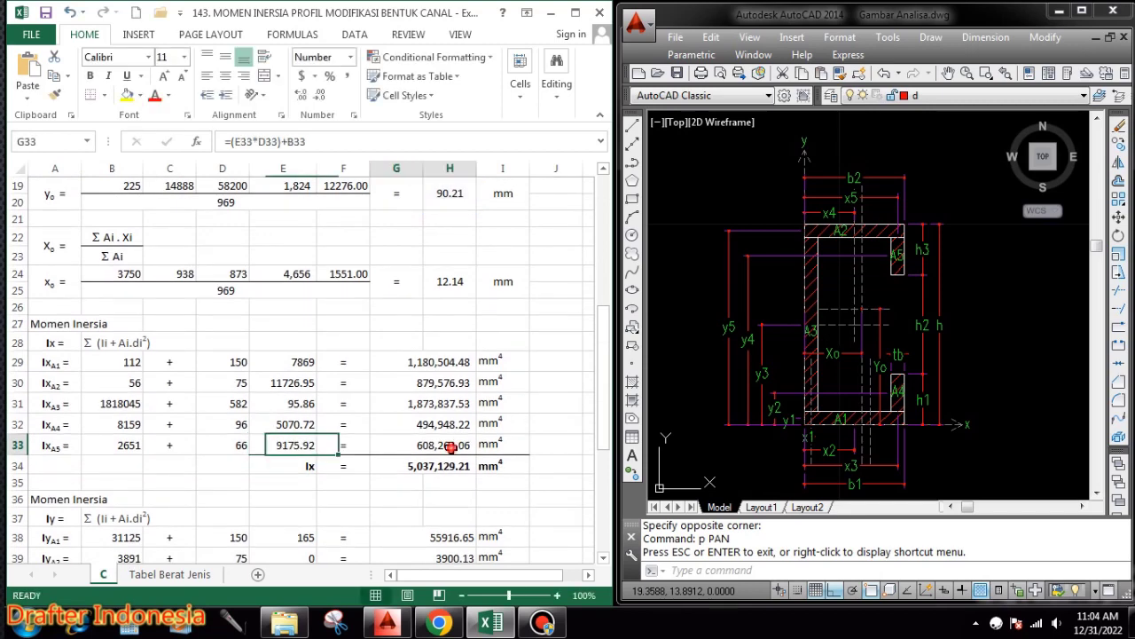
double_click(426, 445)
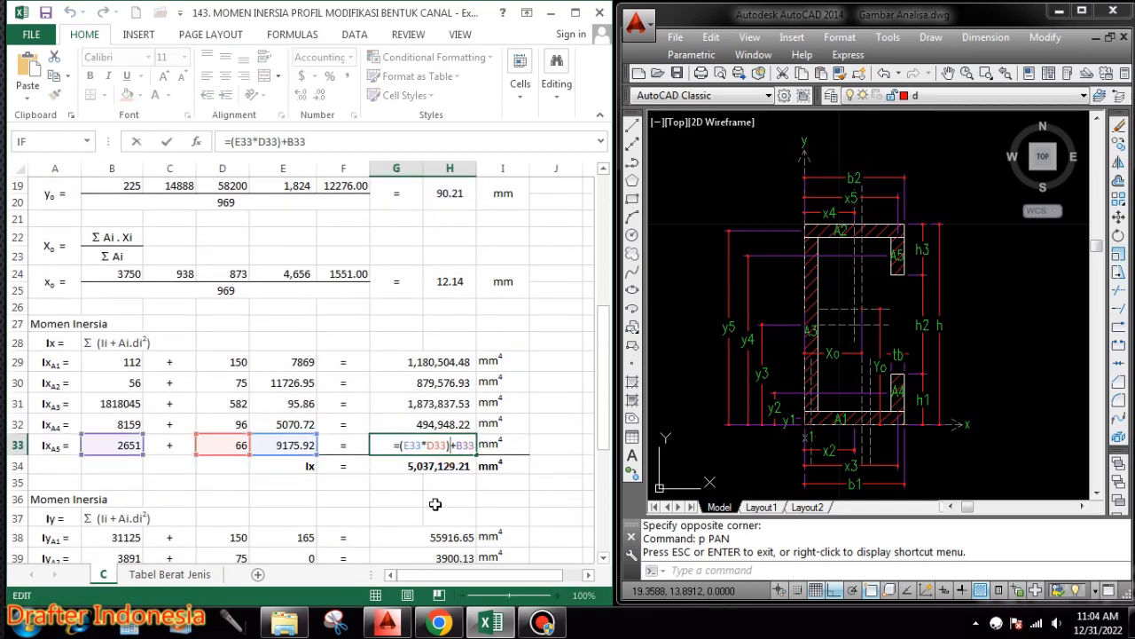
key("ctrl+Return")
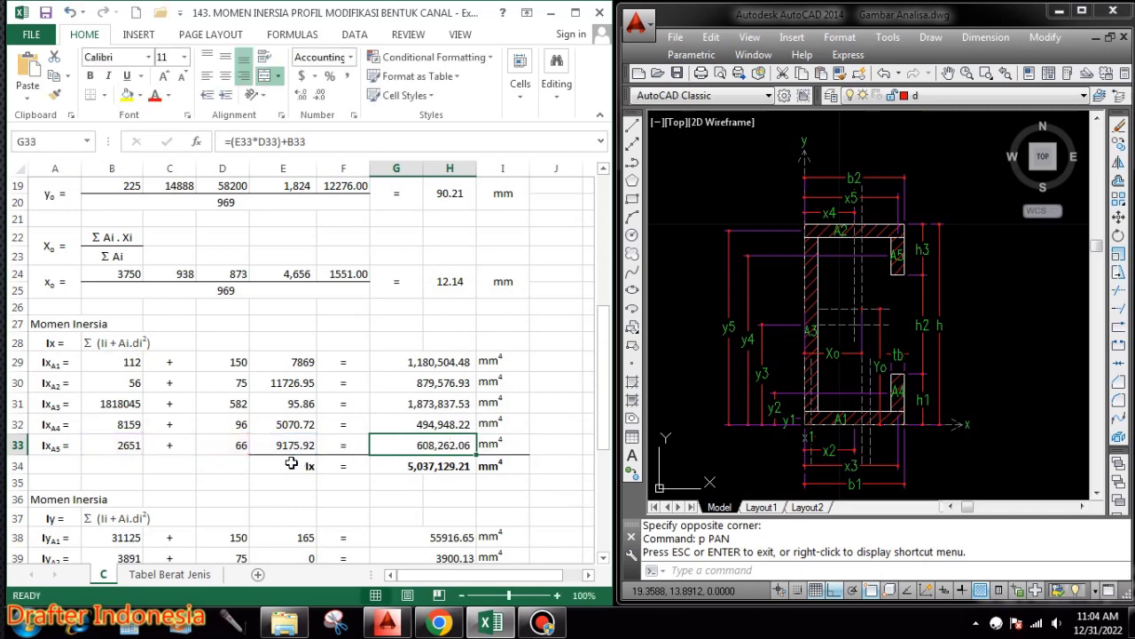
Inspect the SUM formula of the Ix total and the range of area results it adds up.
left_click(451, 467)
key("alt+equal")
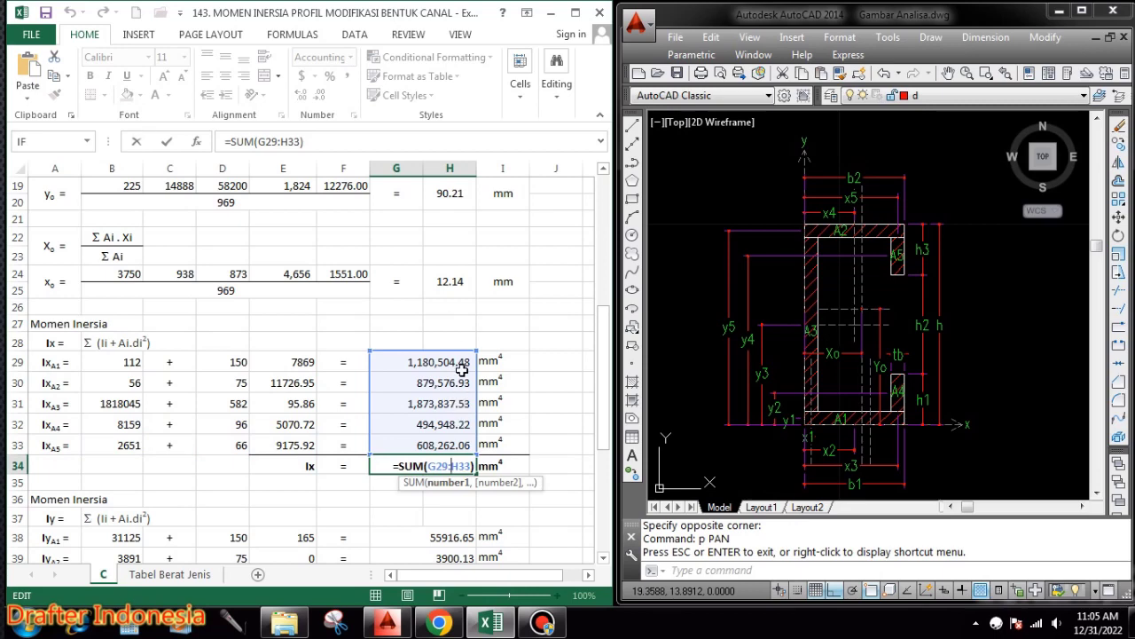
key("ctrl+Return")
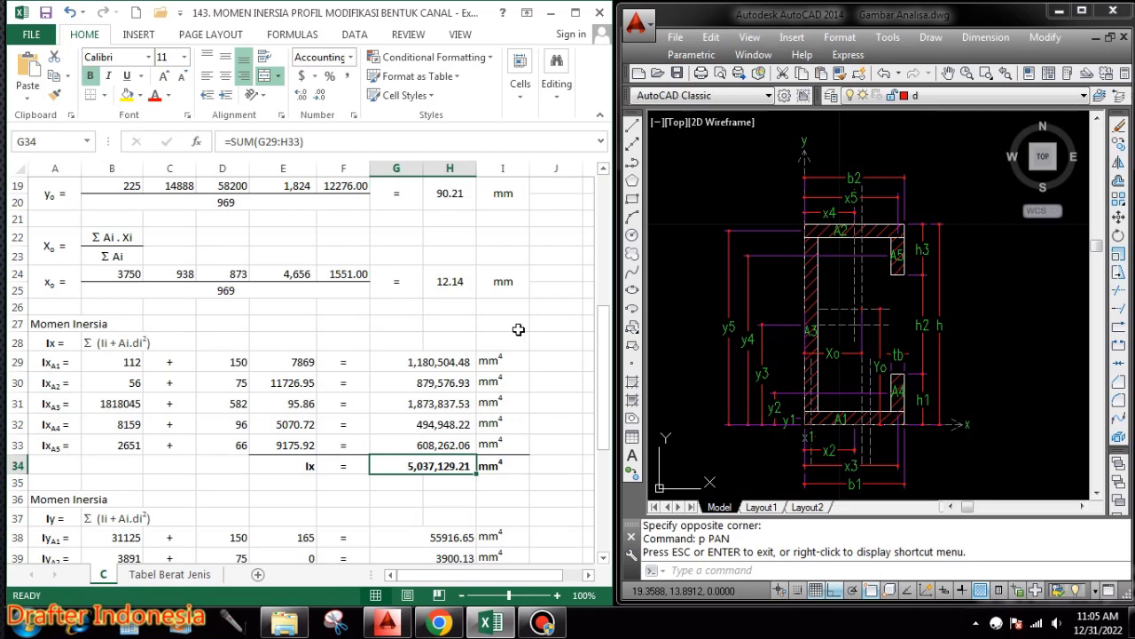
scroll(519, 332, "down", 2)
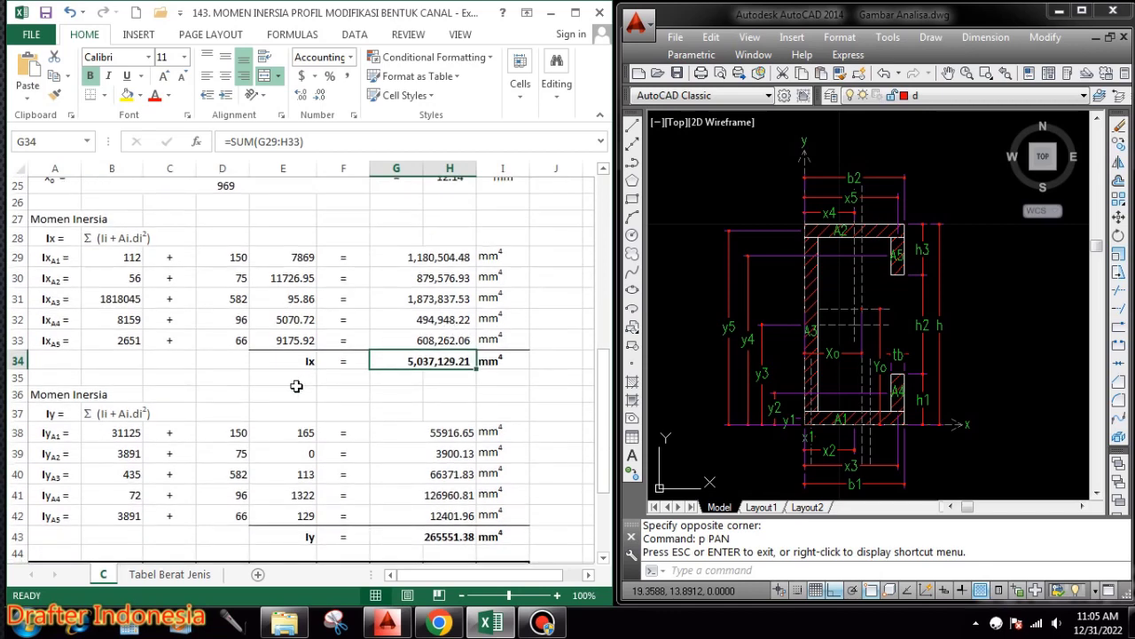
scroll(360, 383, "down", 1)
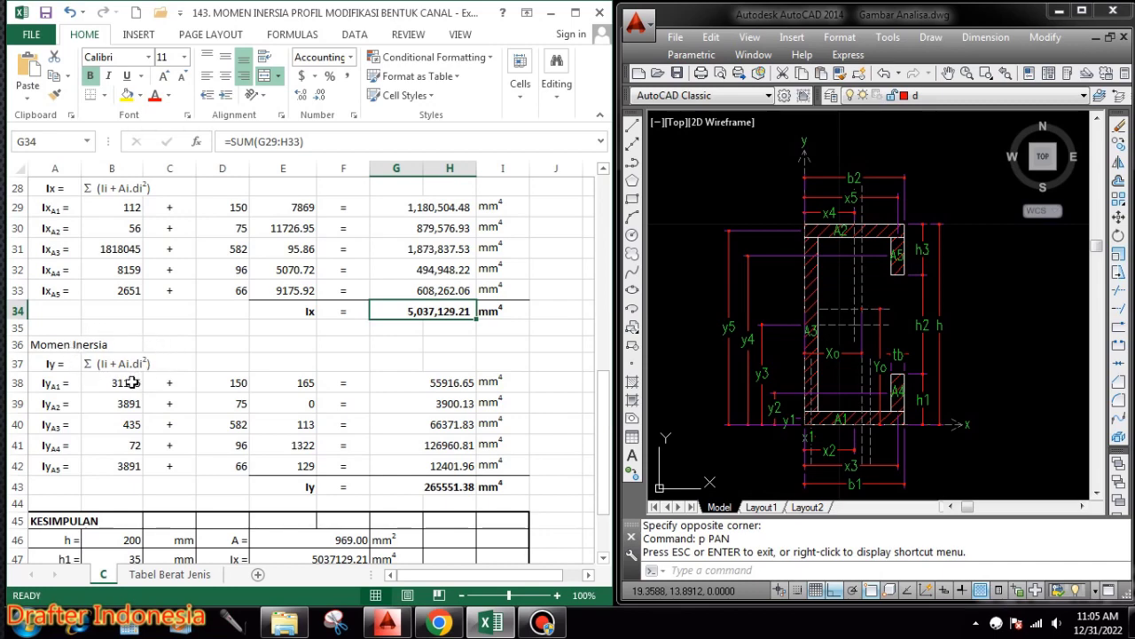
Trace the tb, b1 and A1 cells referenced by the own-inertia and area terms of IyA1.
double_click(107, 383)
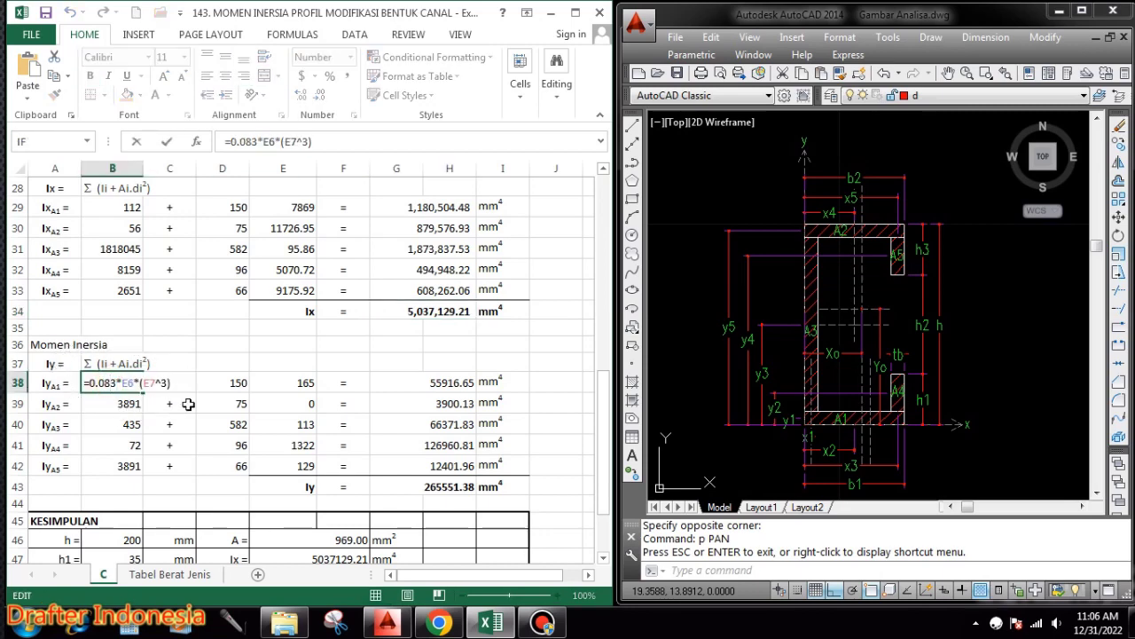
scroll(350, 448, "up", 4)
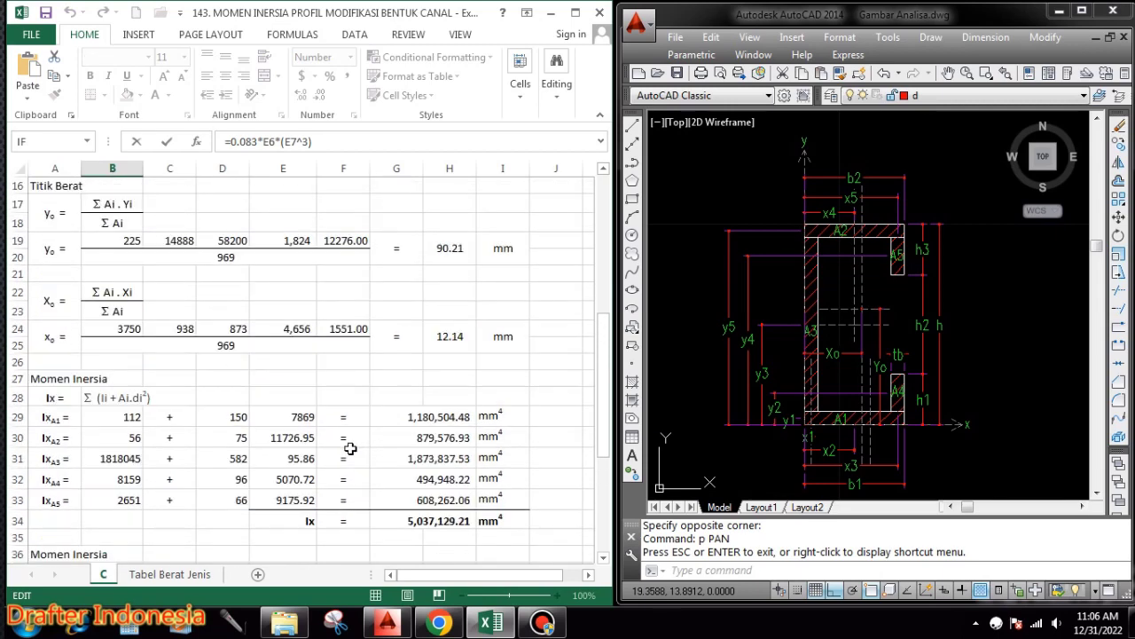
scroll(351, 448, "up", 5)
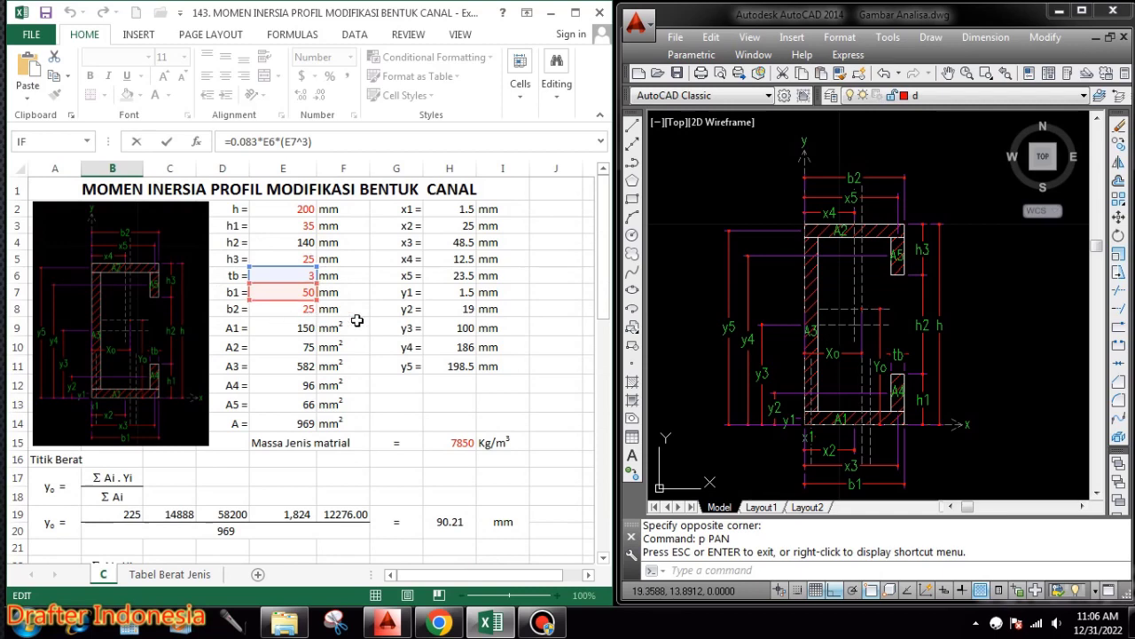
scroll(357, 320, "down", 7)
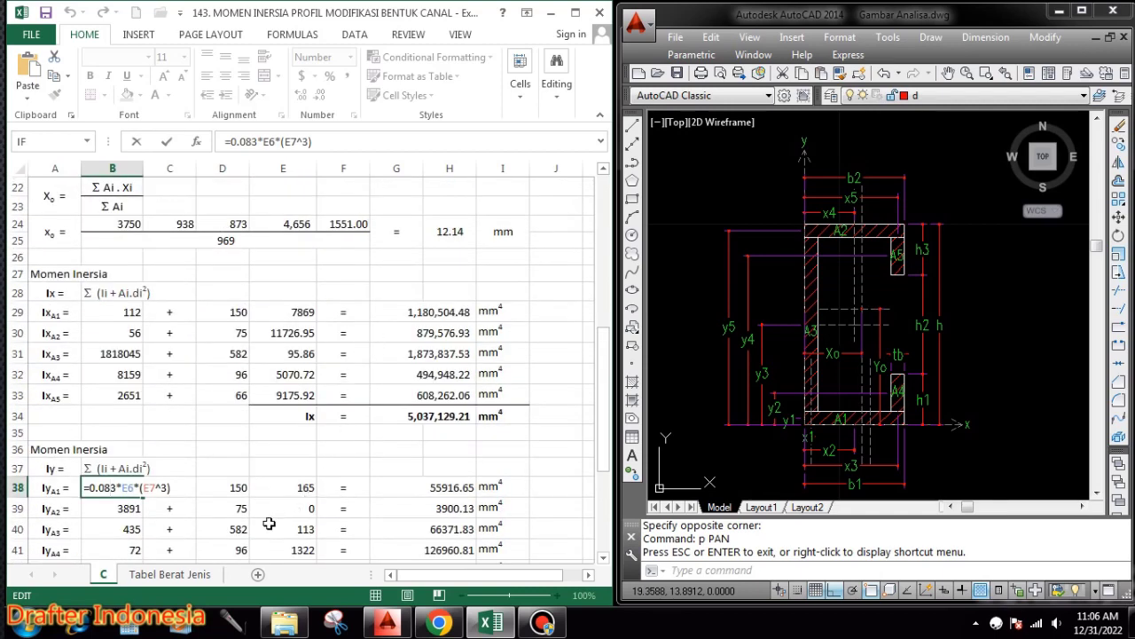
key("ctrl+Return")
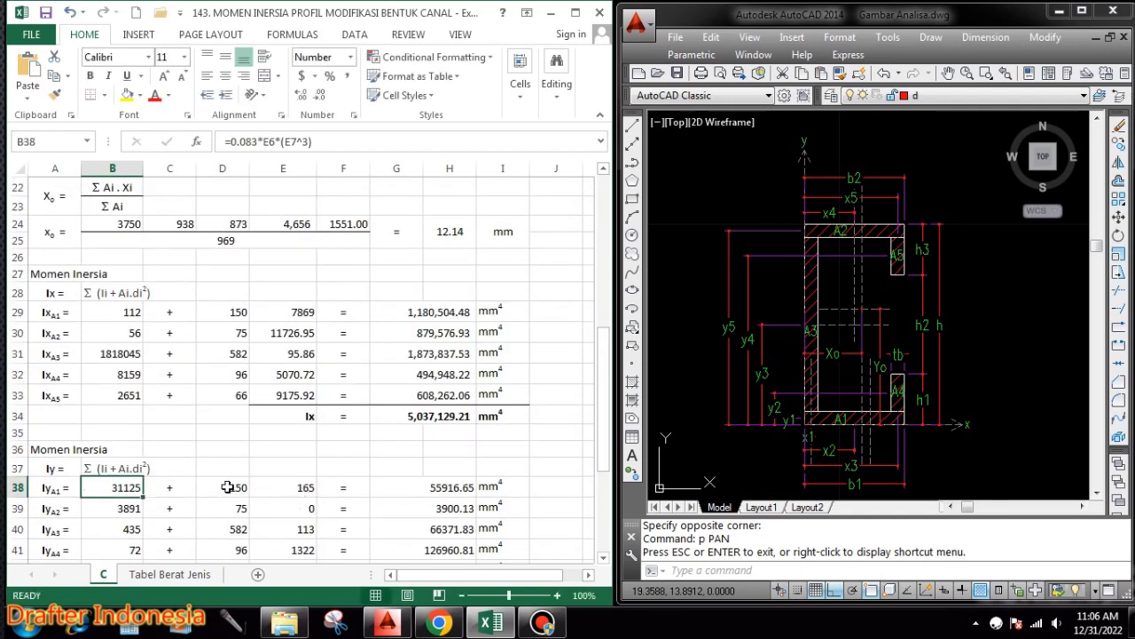
left_click(228, 487)
type("=E9")
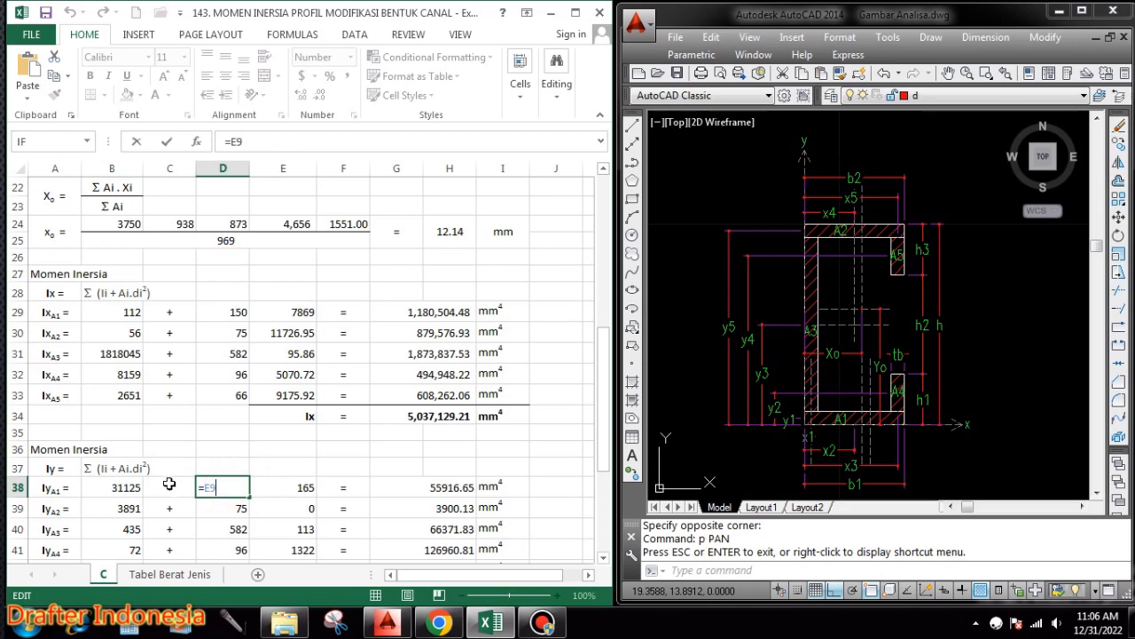
scroll(217, 511, "up", 6)
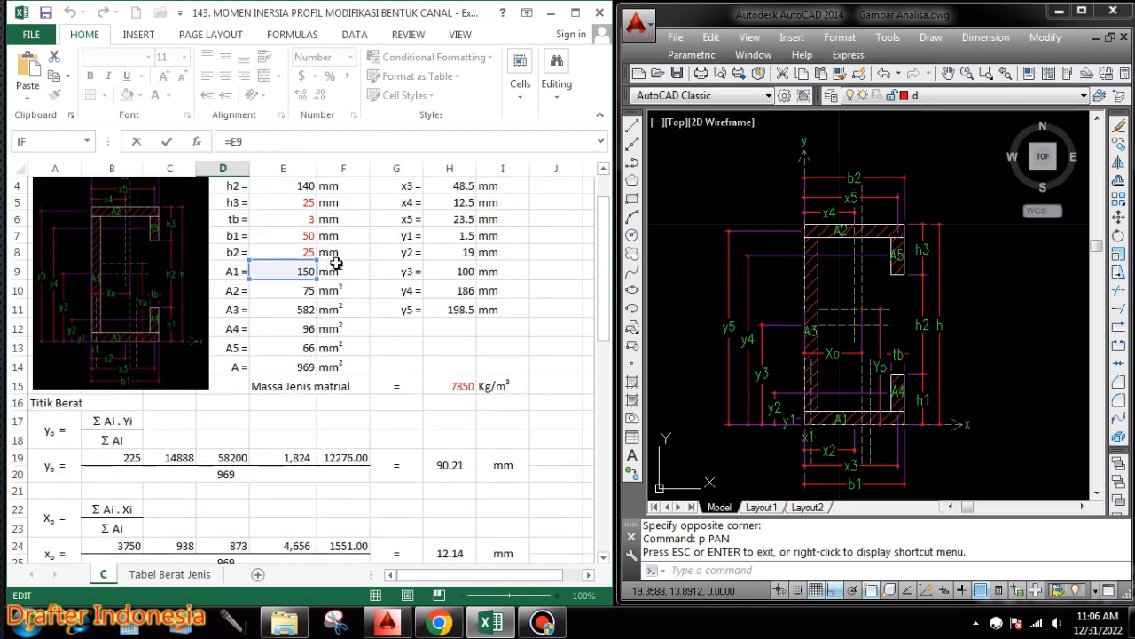
scroll(346, 284, "down", 7)
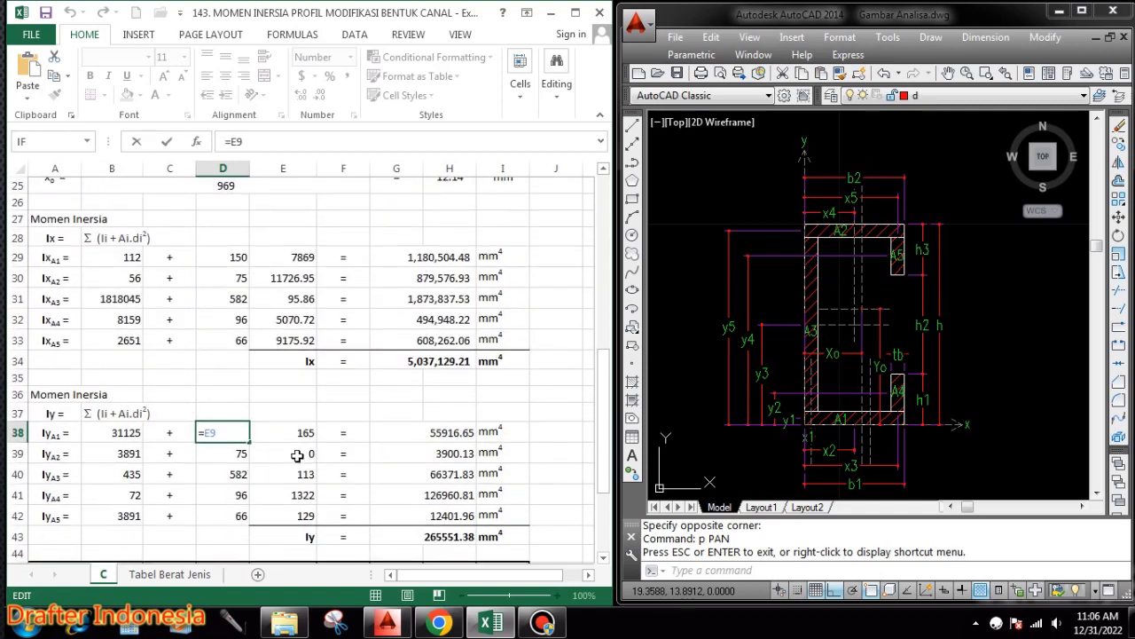
key("Return")
Trace the xo and x2 cells referenced by the squared distance term of IyA1.
double_click(298, 432)
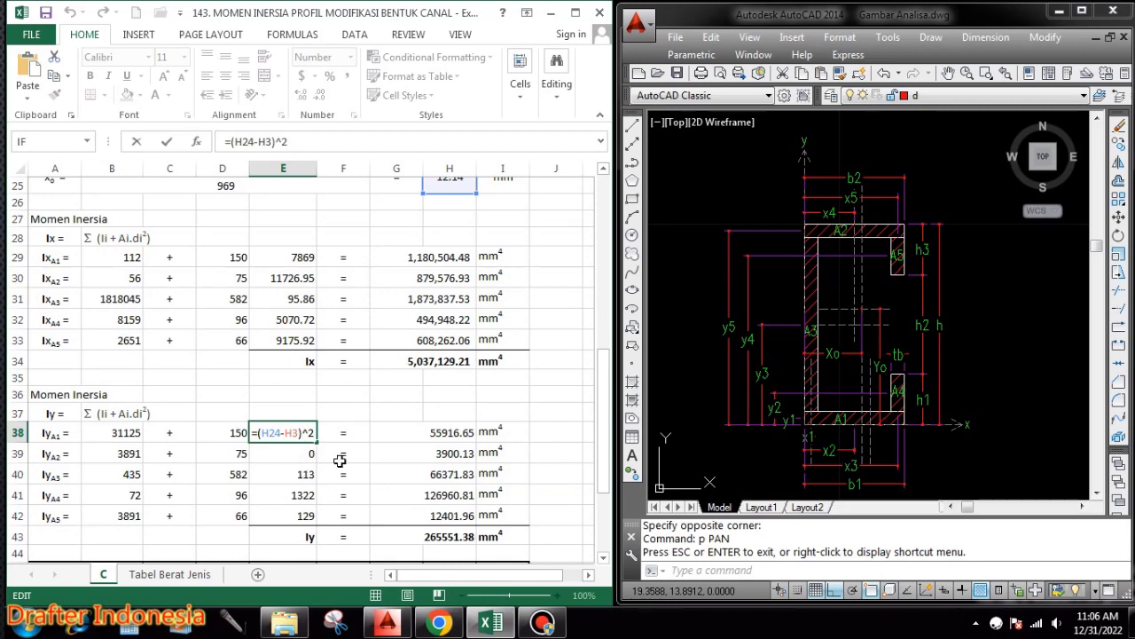
scroll(343, 461, "up", 1)
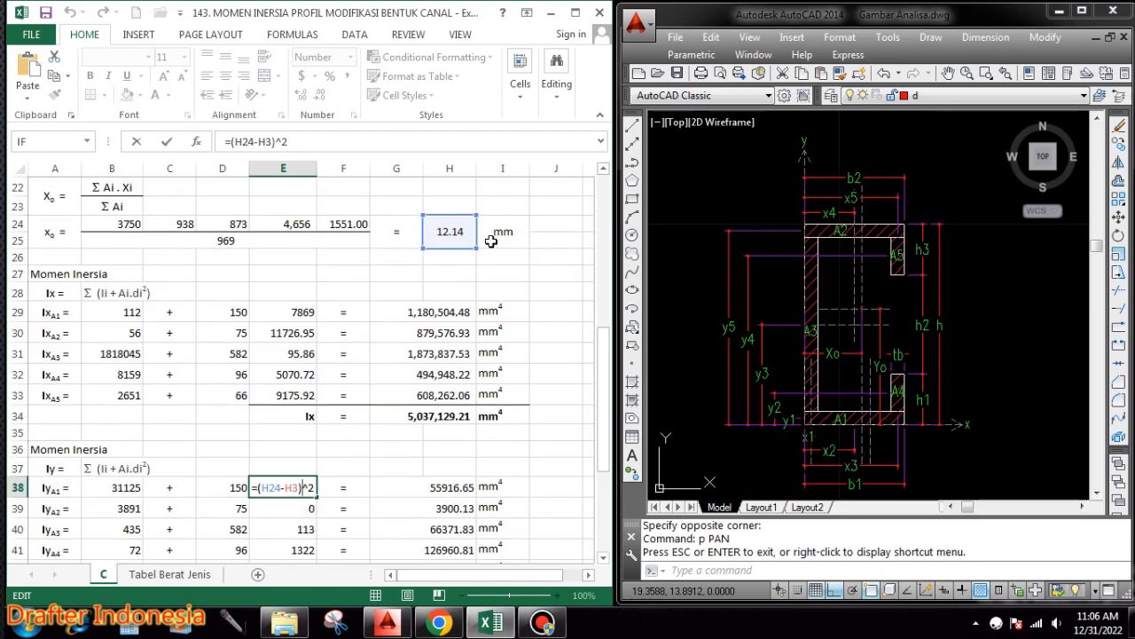
scroll(492, 244, "up", 4)
scroll(499, 257, "up", 3)
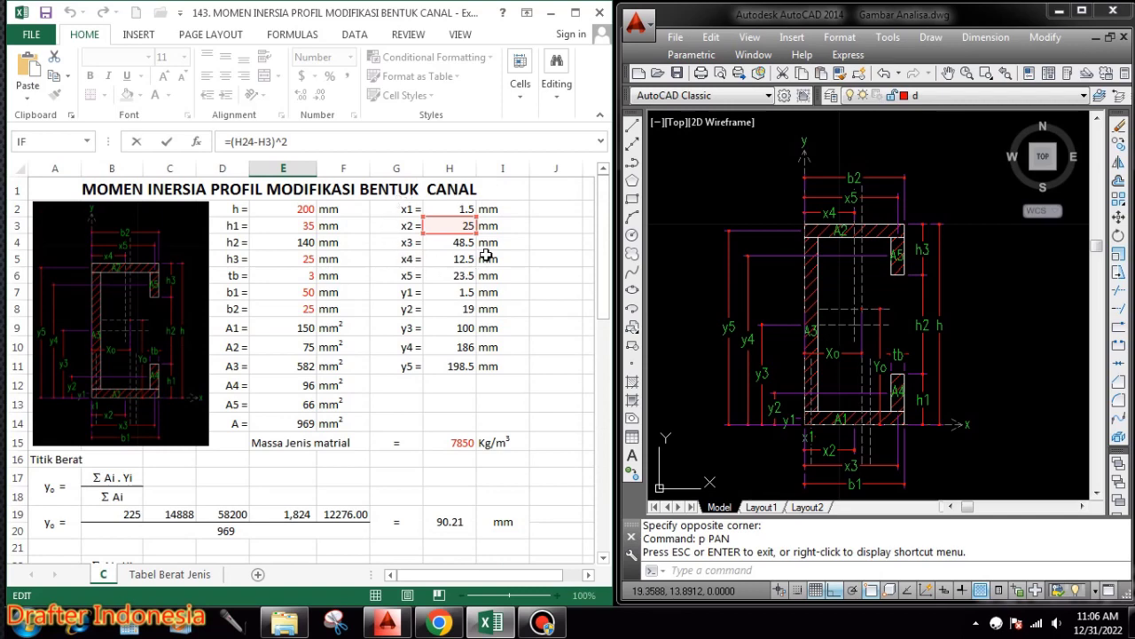
scroll(491, 256, "down", 7)
scroll(499, 276, "down", 1)
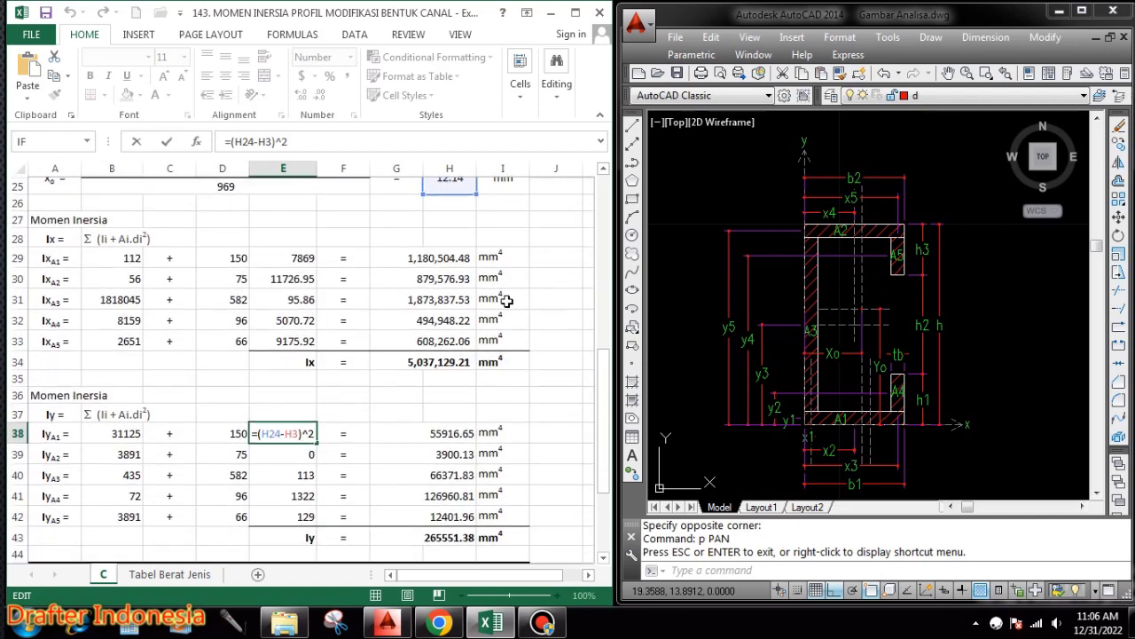
Format the Iy results from IyA1 down to the Iy total with the comma thousands-separator style.
left_click(457, 432)
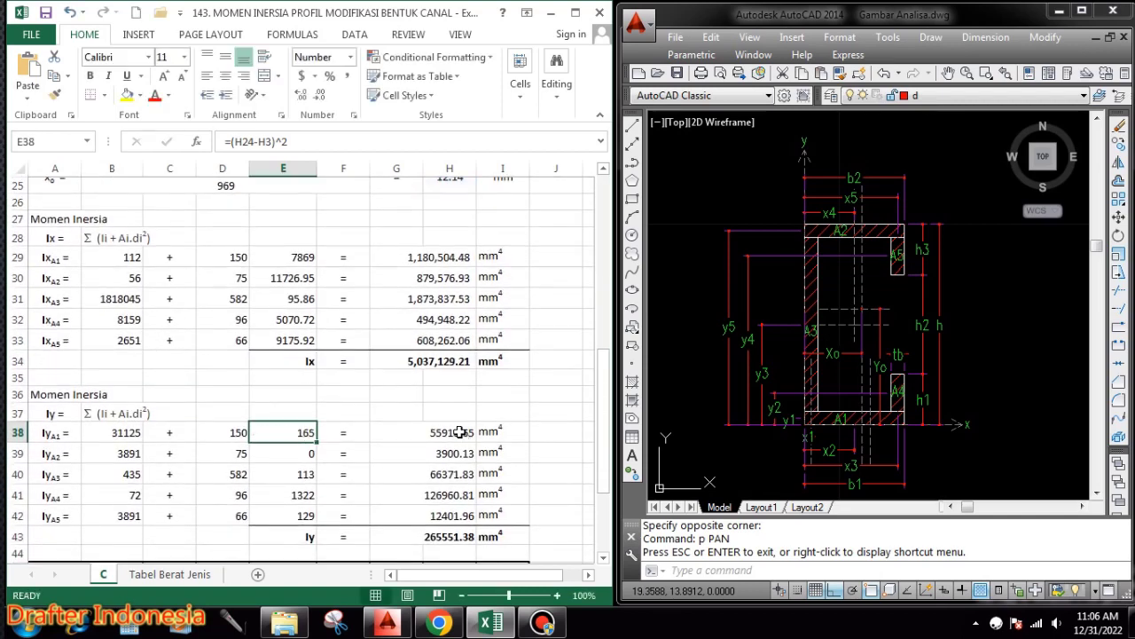
left_click(452, 535, "shift")
left_click(346, 77)
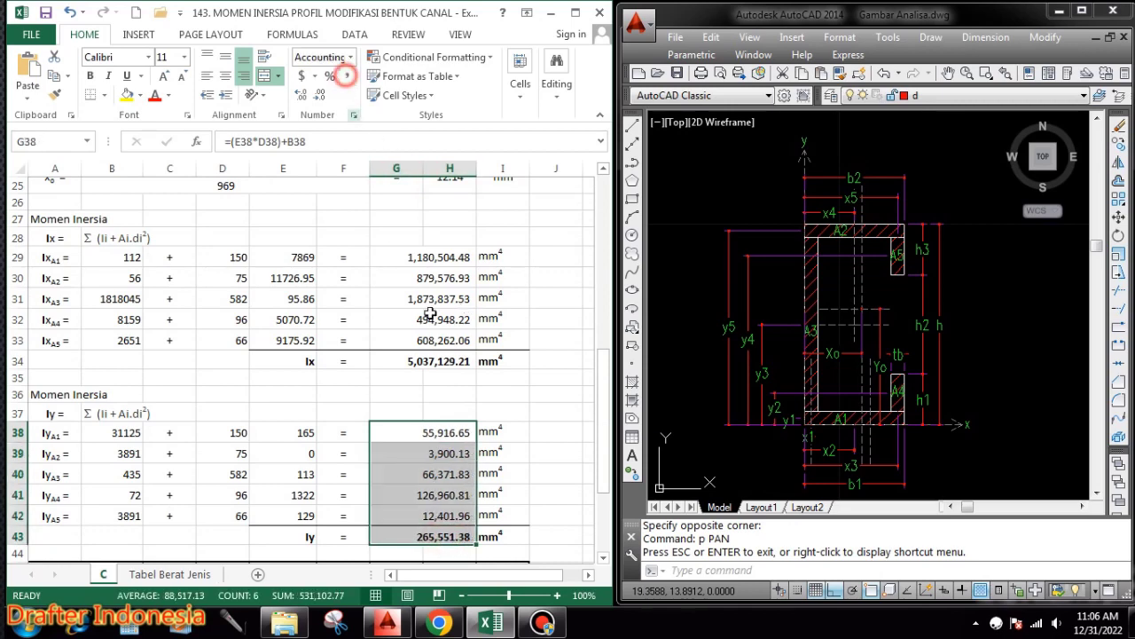
Inspect the IyA1 result formula and the own-inertia, area and distance cells it combines.
left_click(454, 433)
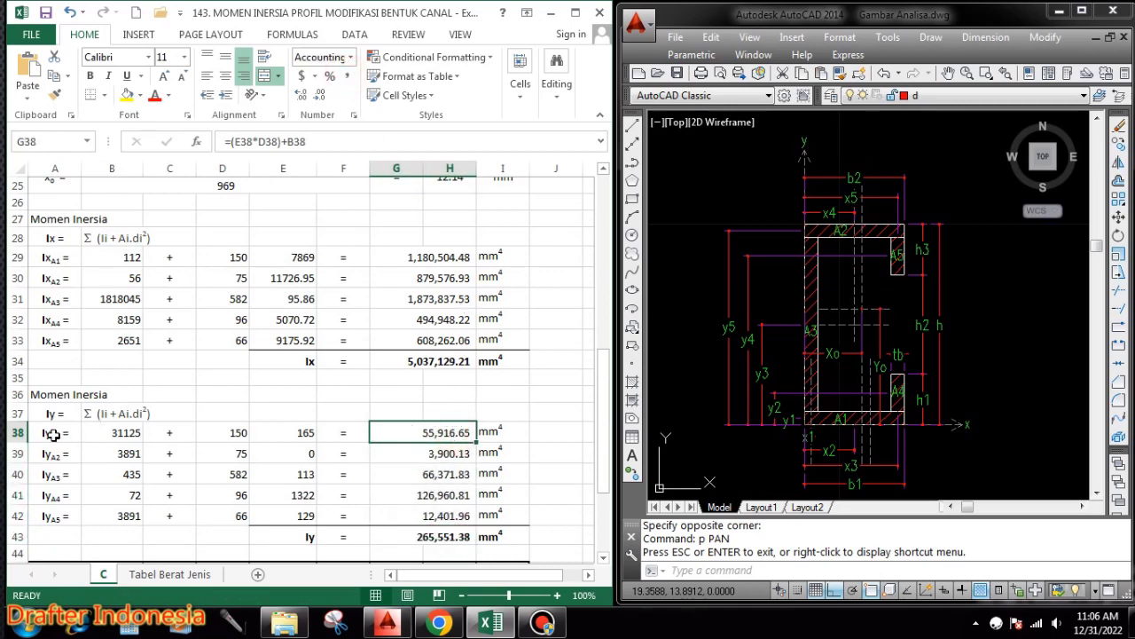
double_click(452, 432)
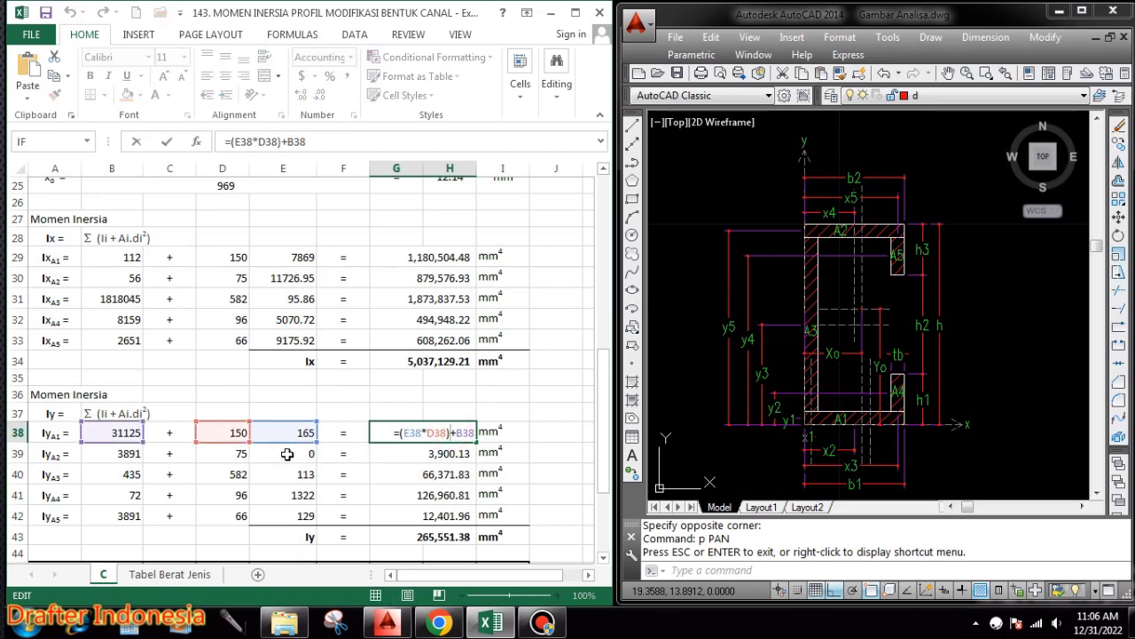
key("Escape")
Trace the tb, b2 and A2 cells referenced by the own-inertia and area terms of IyA2.
double_click(126, 453)
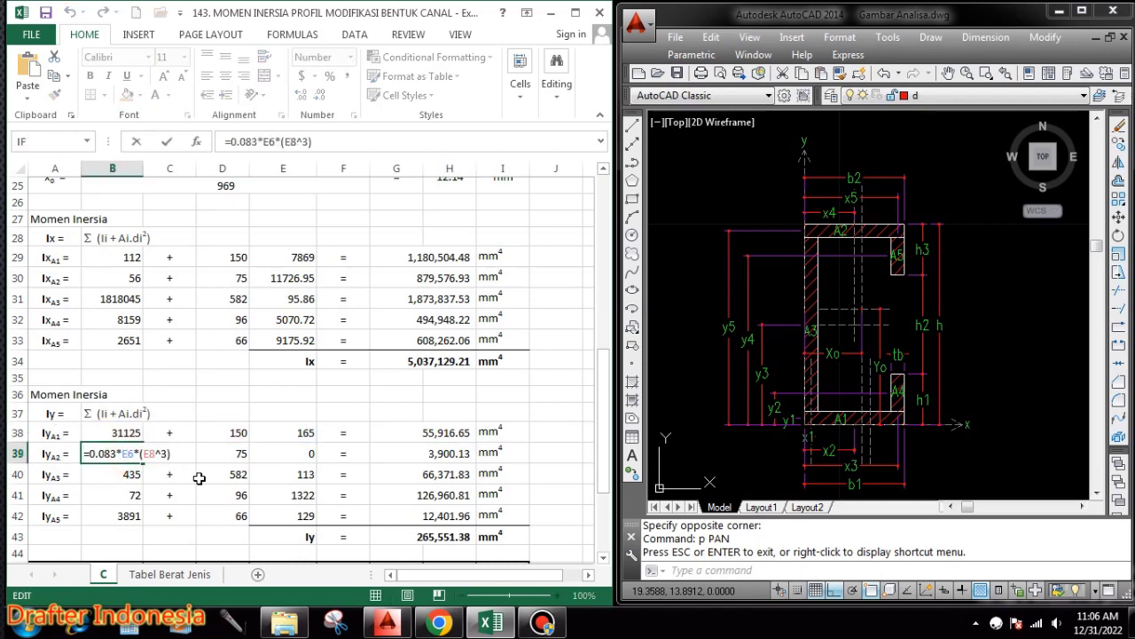
scroll(199, 478, "up", 8)
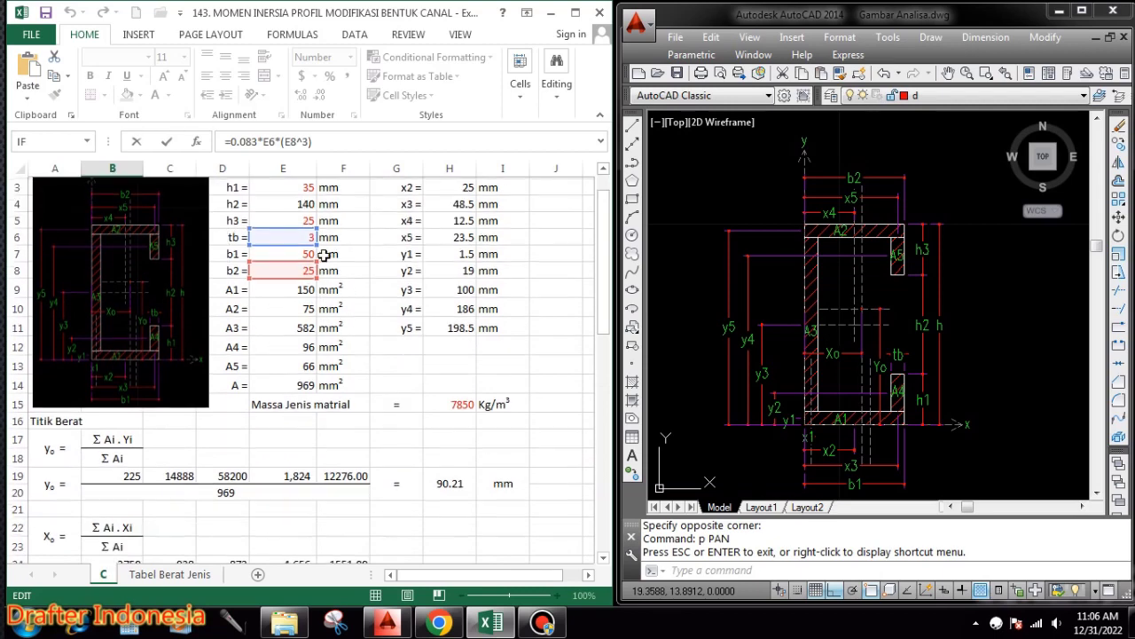
scroll(337, 284, "down", 7)
key("Escape")
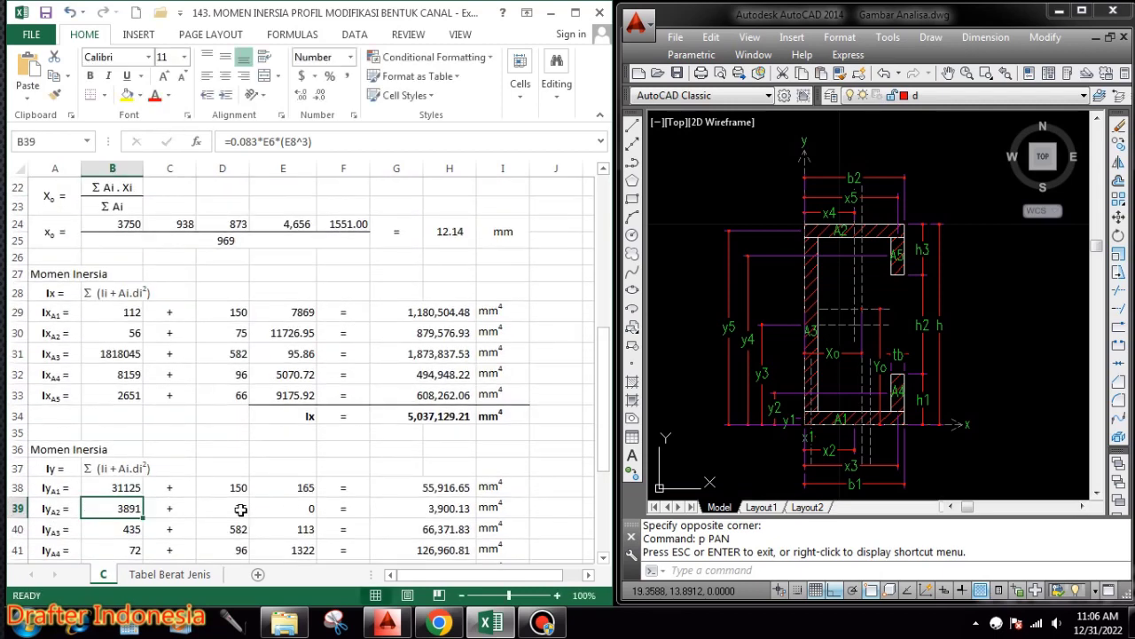
left_click(240, 508)
type("=E10")
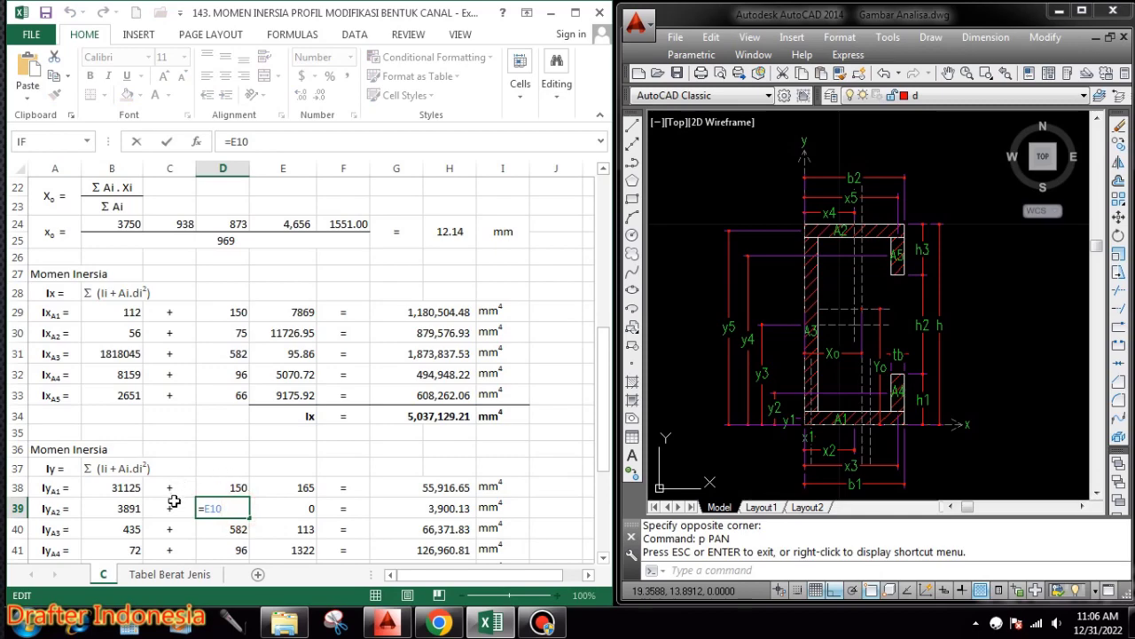
scroll(367, 393, "up", 5)
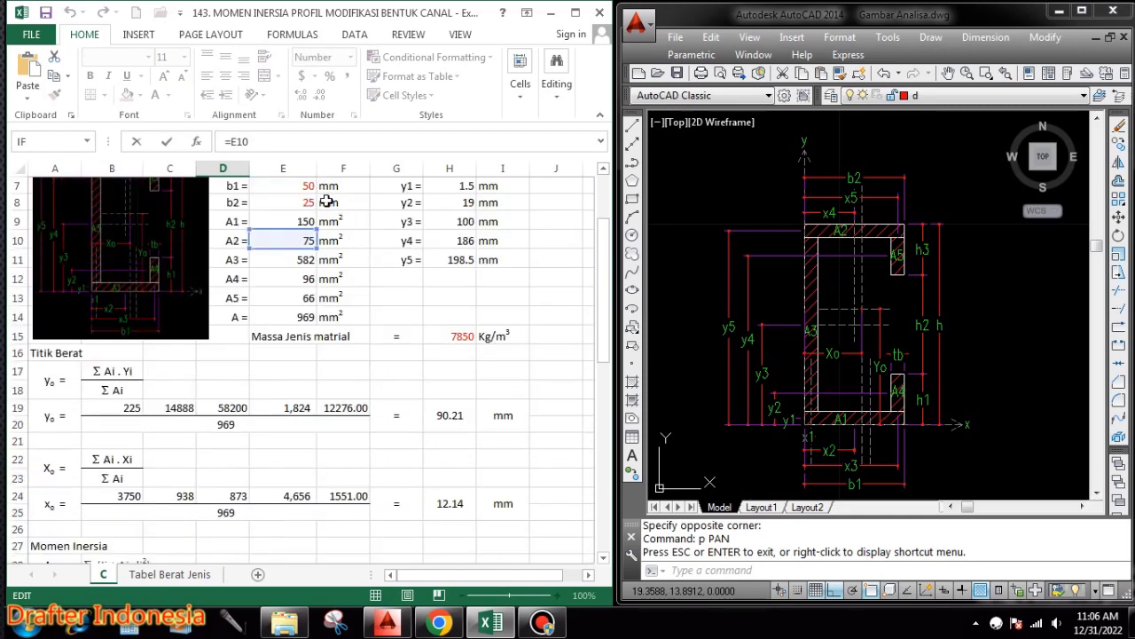
scroll(337, 266, "down", 5)
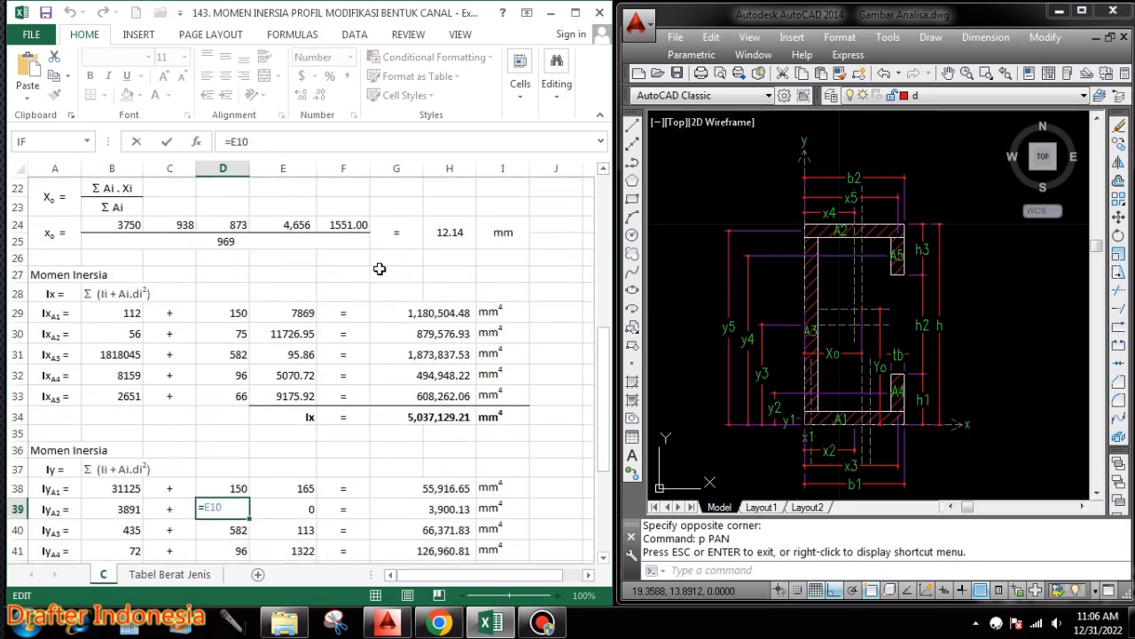
key("ctrl+Return")
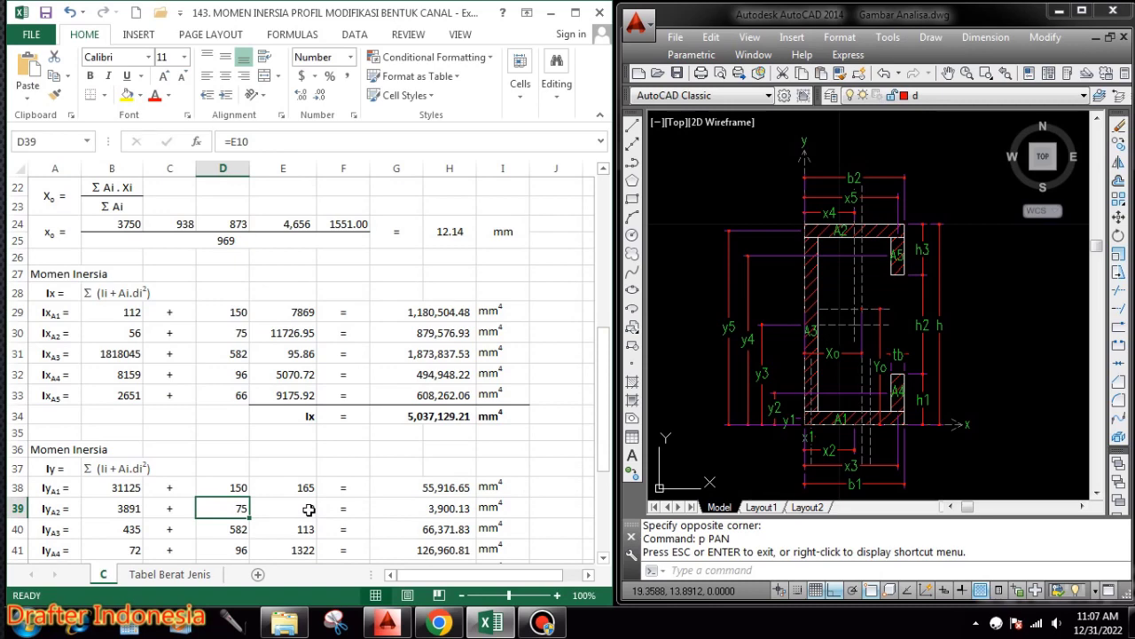
Trace the xo and x4 cells in the squared distance term of IyA2 and inspect the IyA2 result formula.
double_click(309, 510)
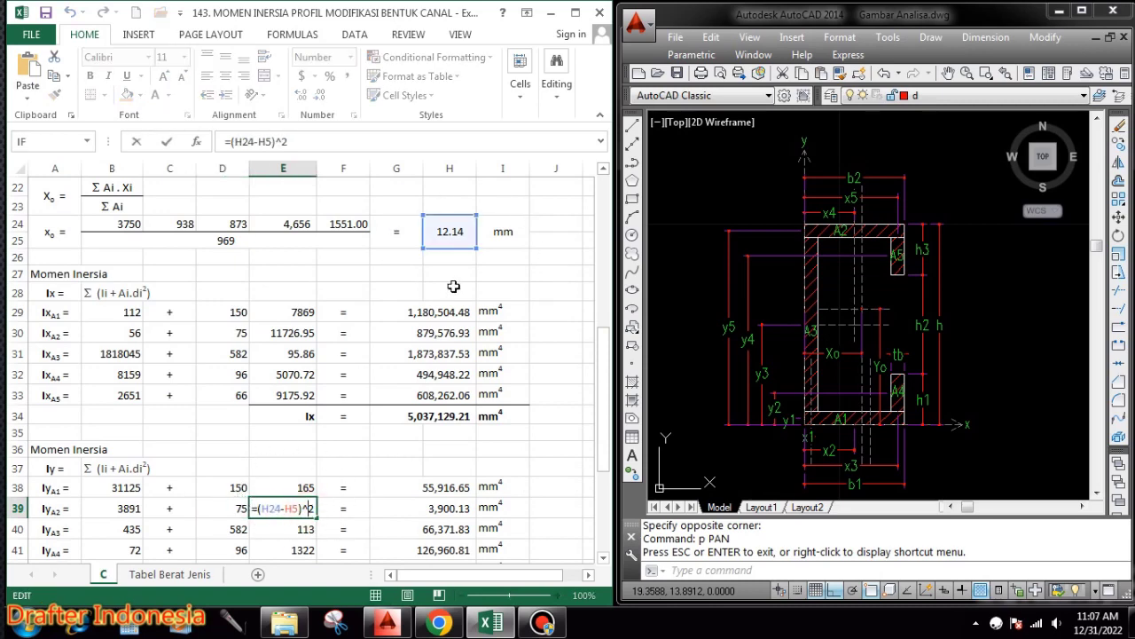
scroll(455, 286, "up", 7)
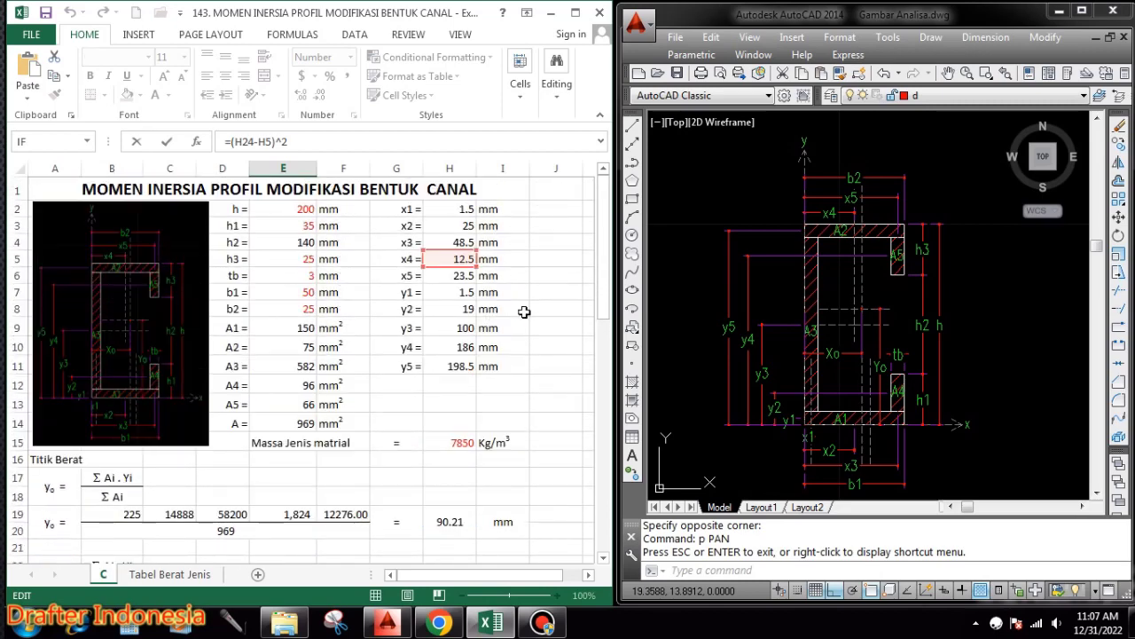
scroll(524, 311, "down", 2)
scroll(520, 476, "up", 2)
scroll(488, 321, "down", 3)
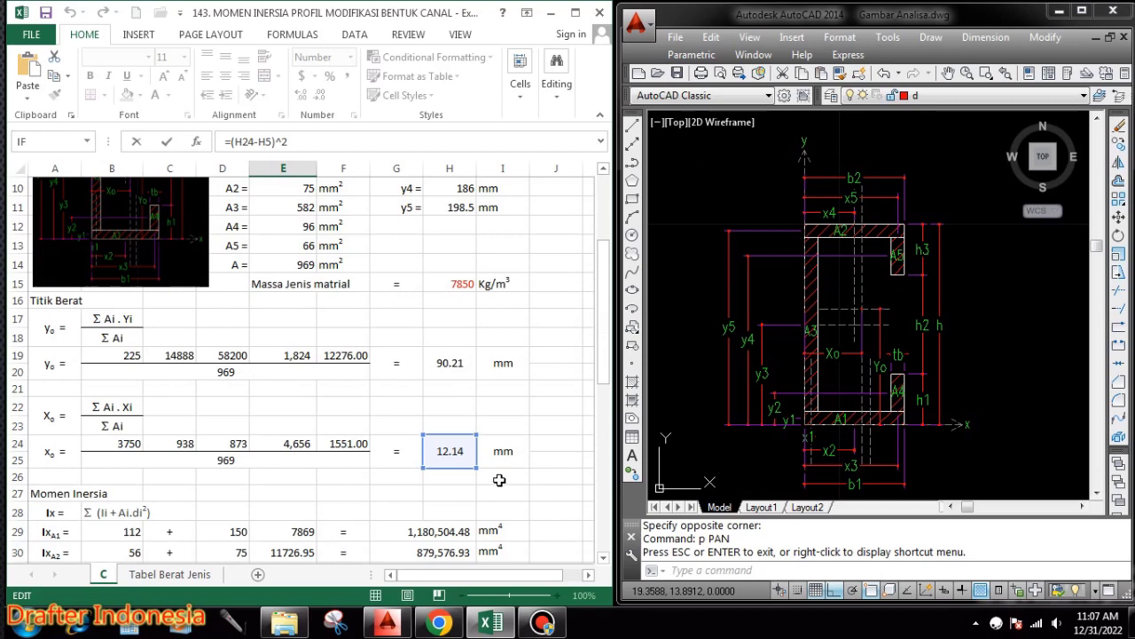
scroll(500, 479, "down", 2)
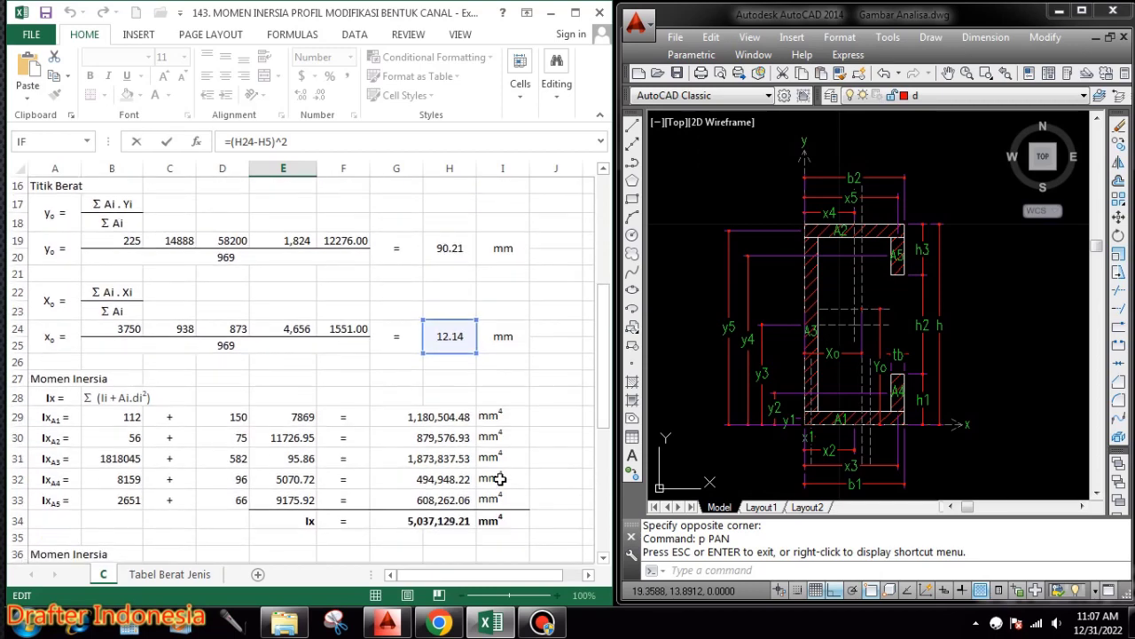
scroll(504, 475, "down", 3)
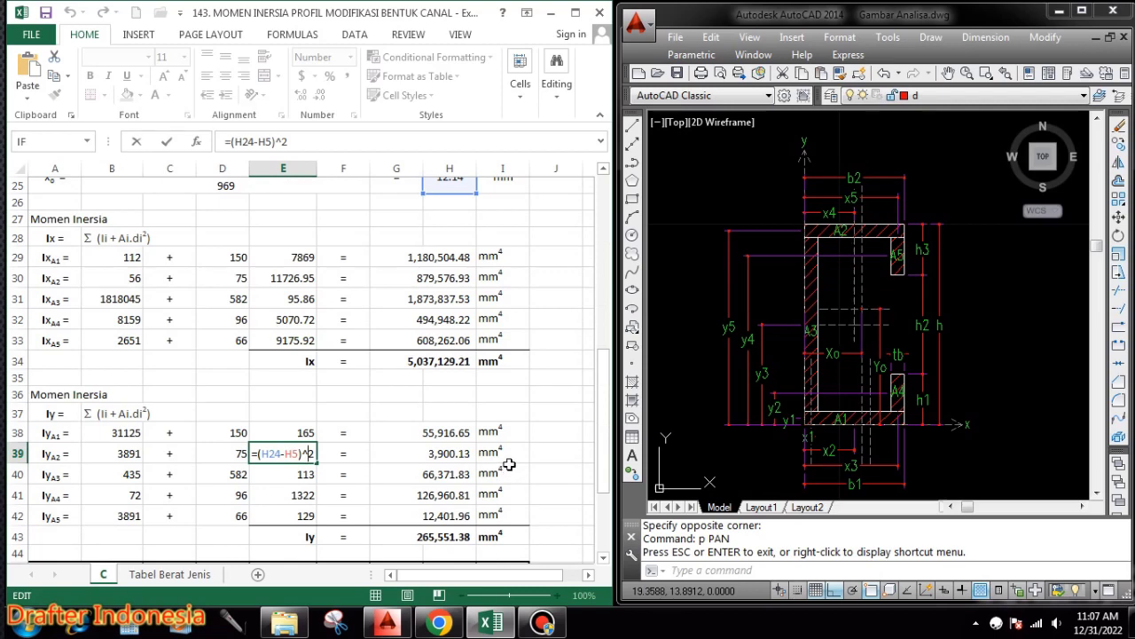
key("ctrl+Return")
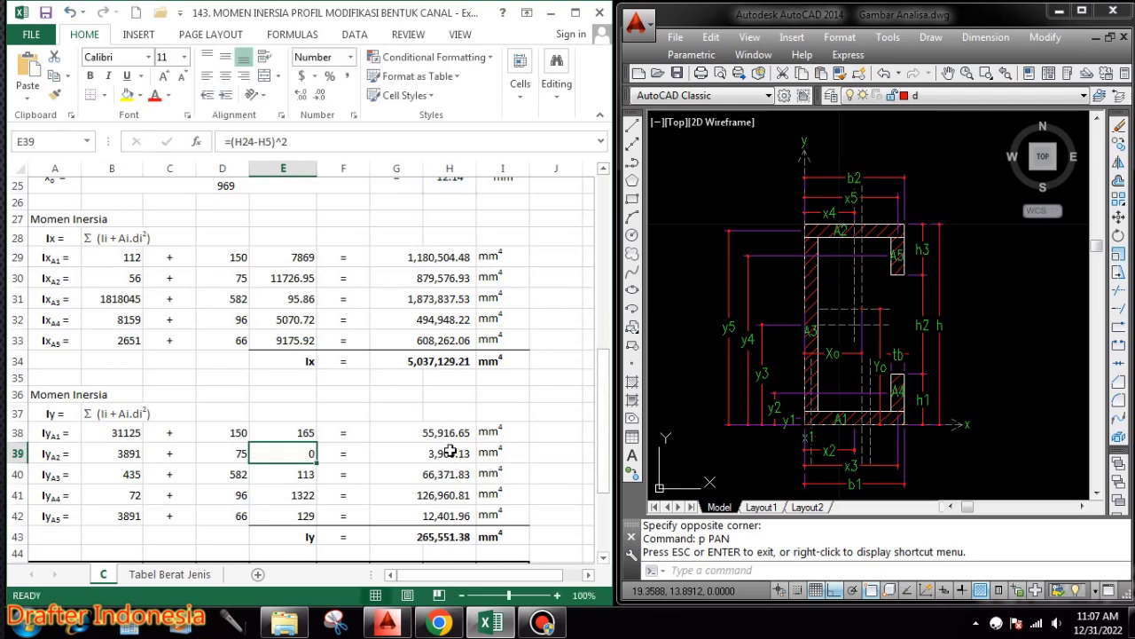
left_click(451, 452)
double_click(451, 452)
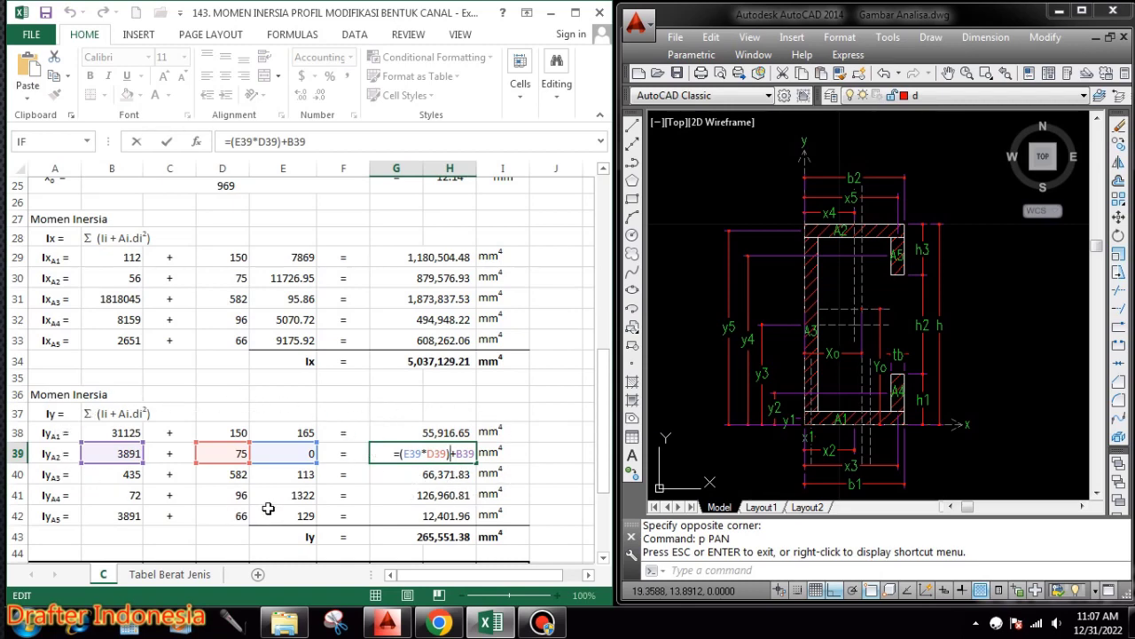
key("Escape")
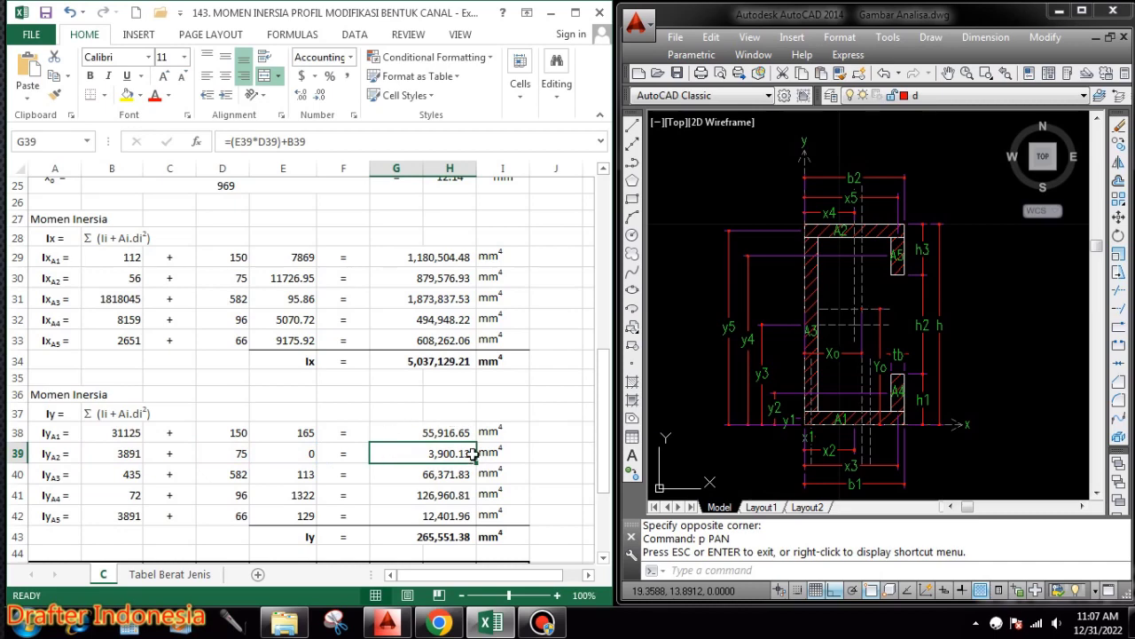
Trace the h, tb and A3 cells referenced by the own-inertia and area terms of IyA3.
double_click(125, 475)
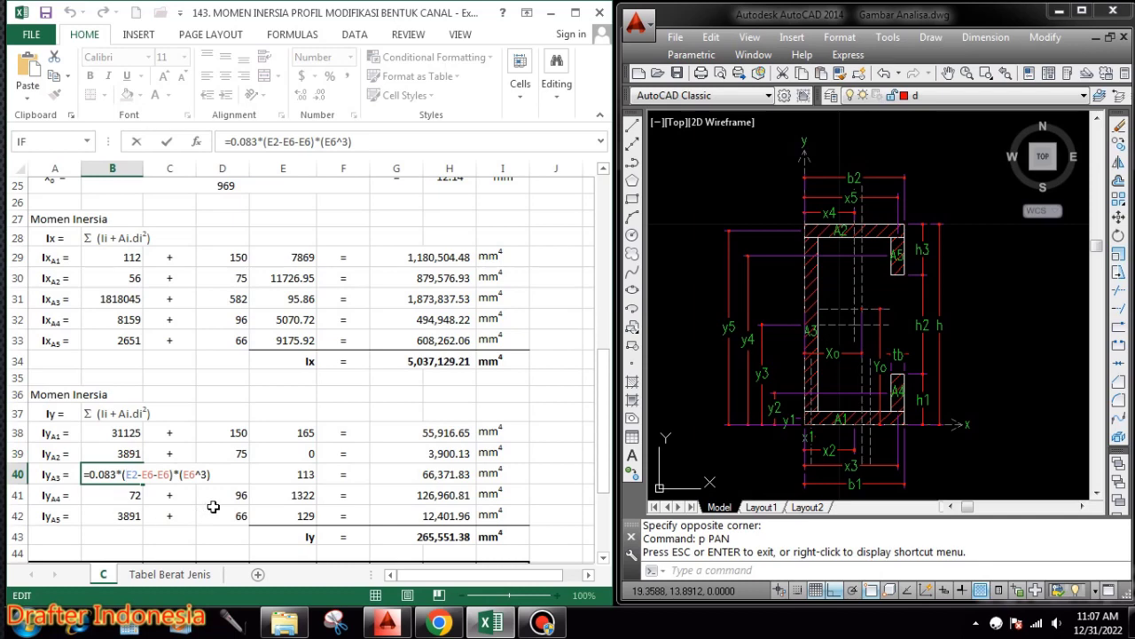
scroll(215, 508, "up", 8)
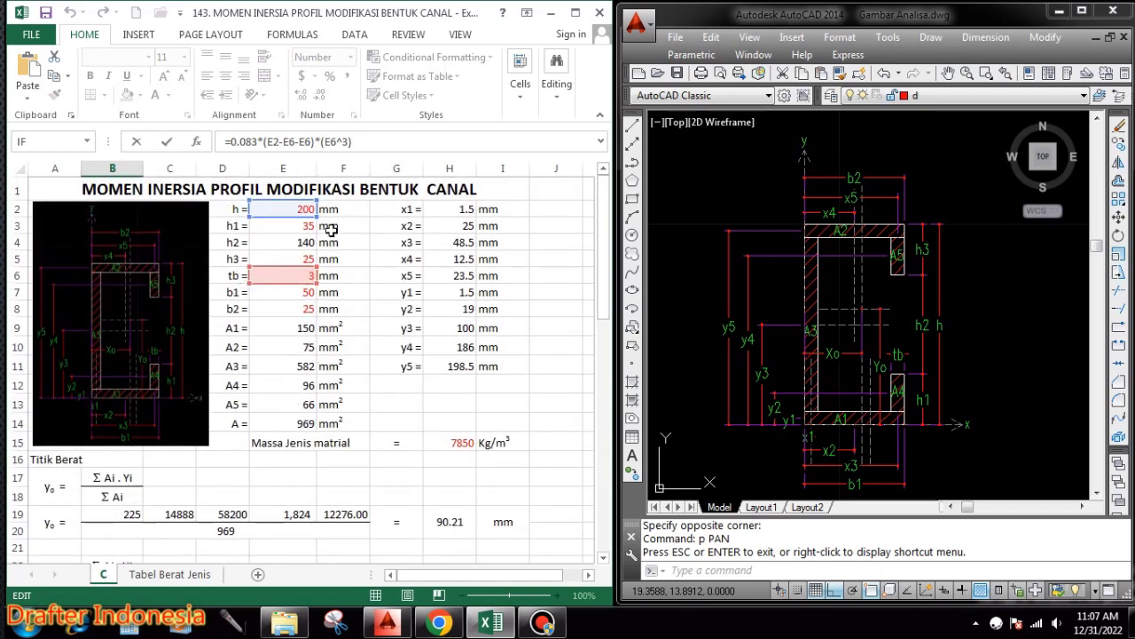
scroll(443, 402, "down", 8)
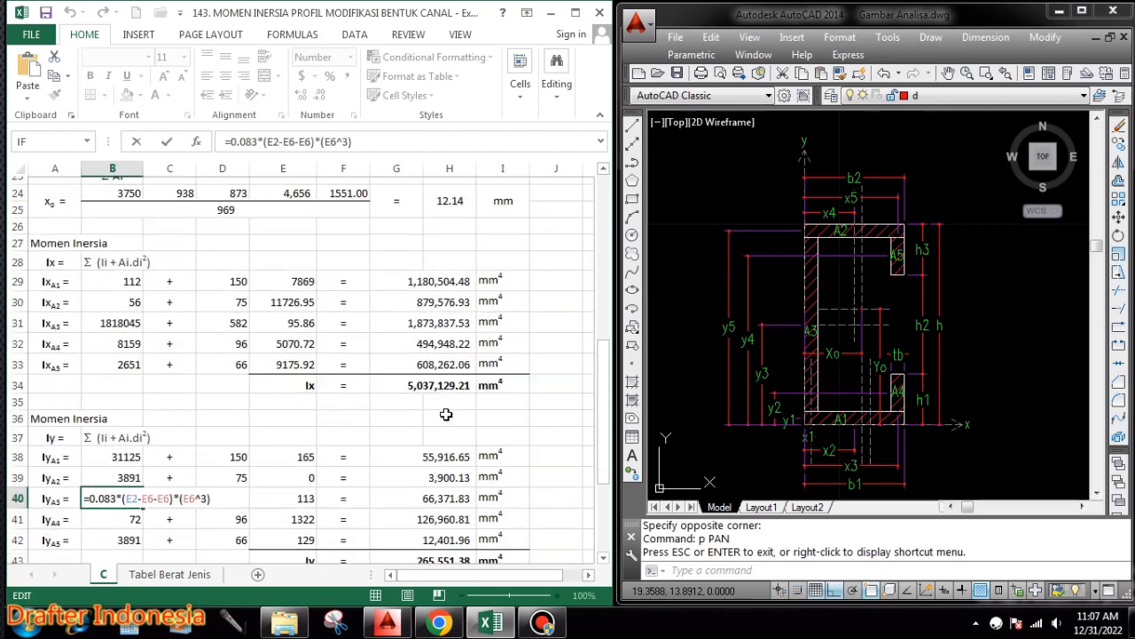
key("ctrl+Return")
left_click(238, 474)
type("=E11")
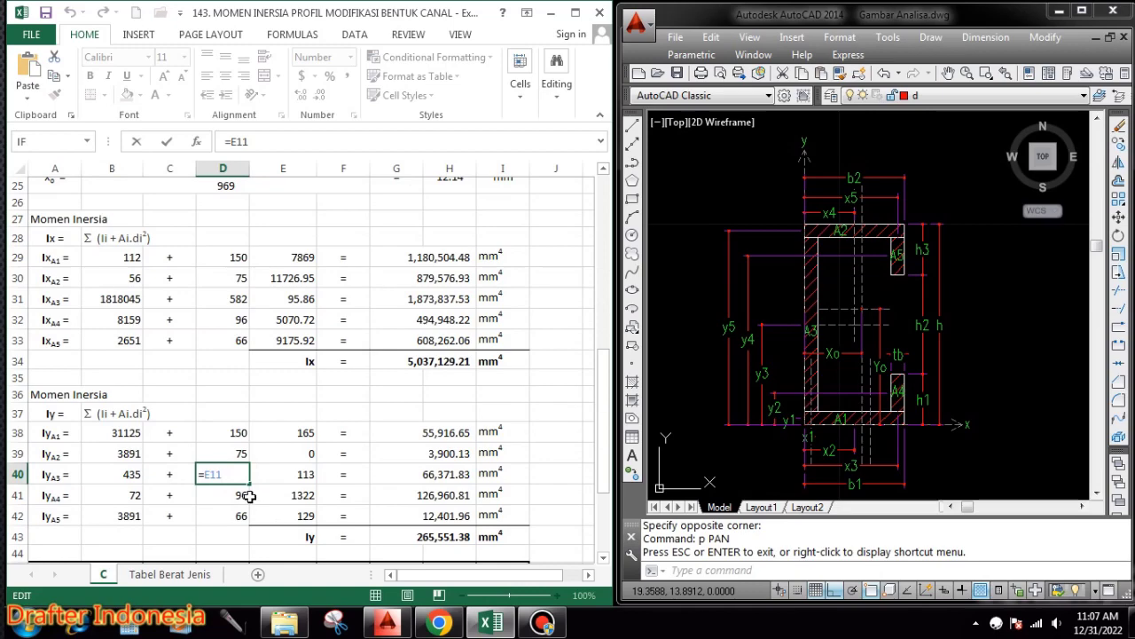
scroll(249, 497, "up", 7)
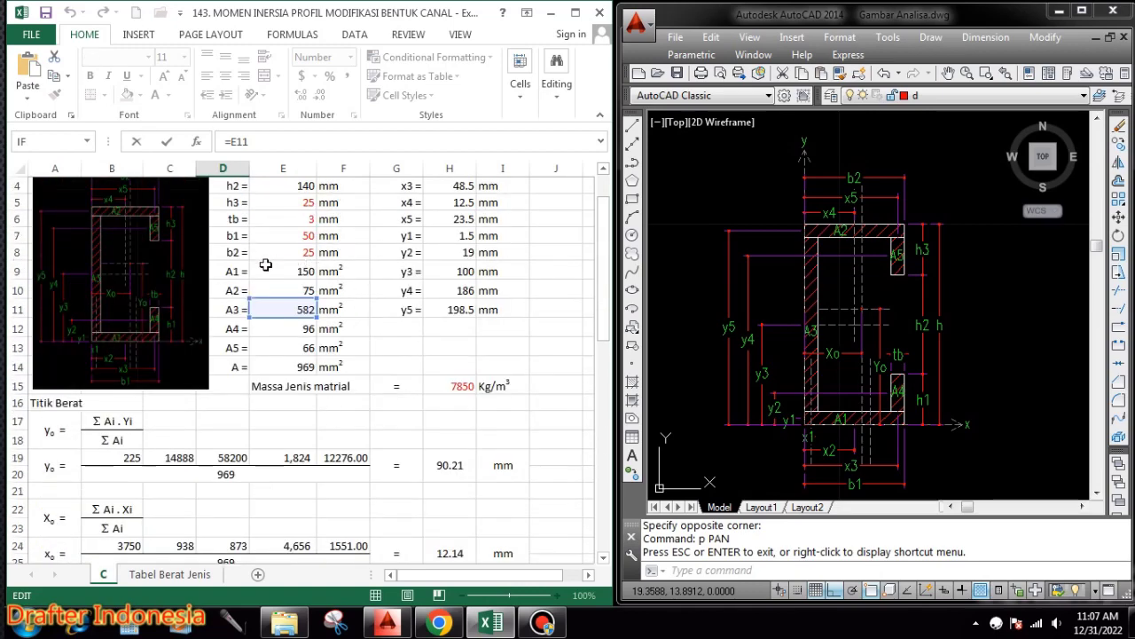
scroll(342, 312, "down", 7)
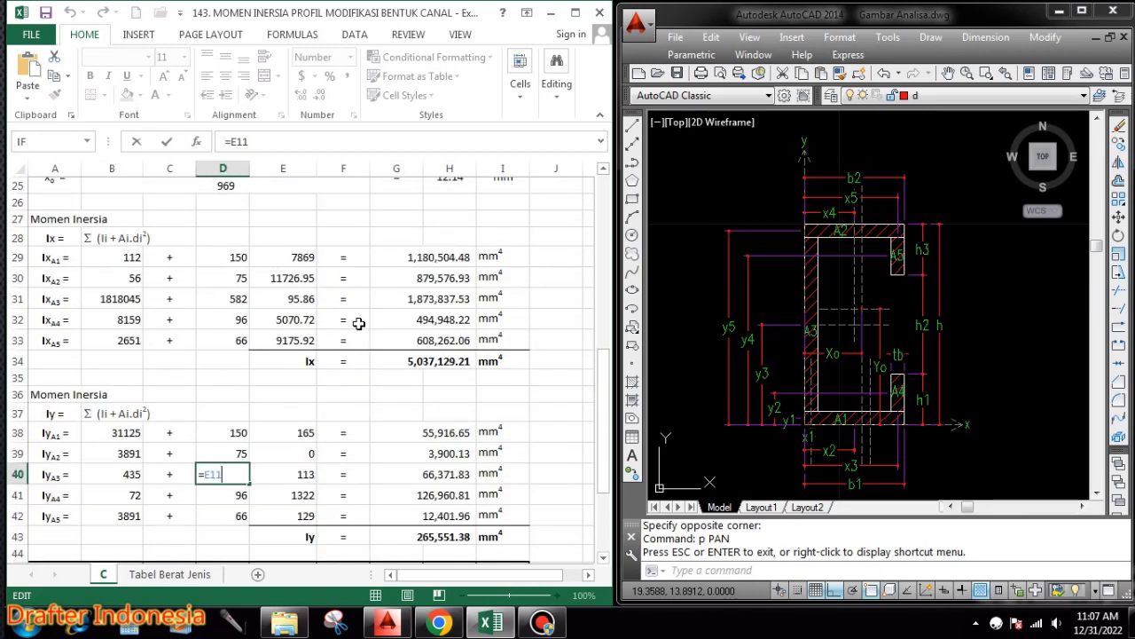
Trace the xo and x1 cells in the squared distance term of IyA3 and inspect the IyA3 result formula.
scroll(358, 323, "down", 1)
left_click(309, 425)
double_click(308, 425)
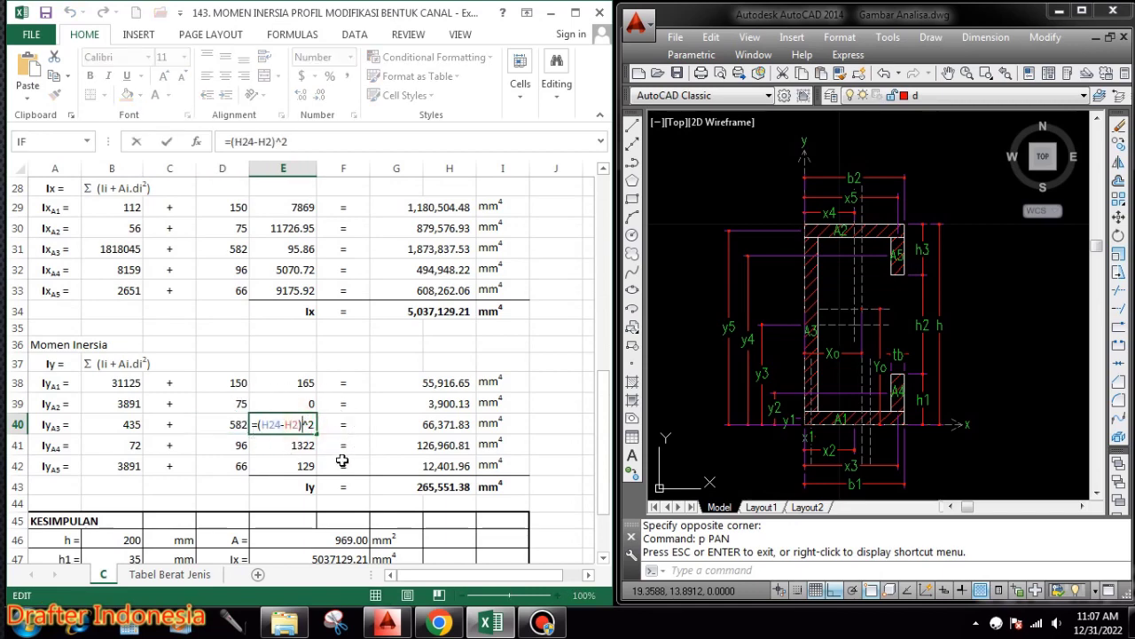
scroll(353, 462, "up", 4)
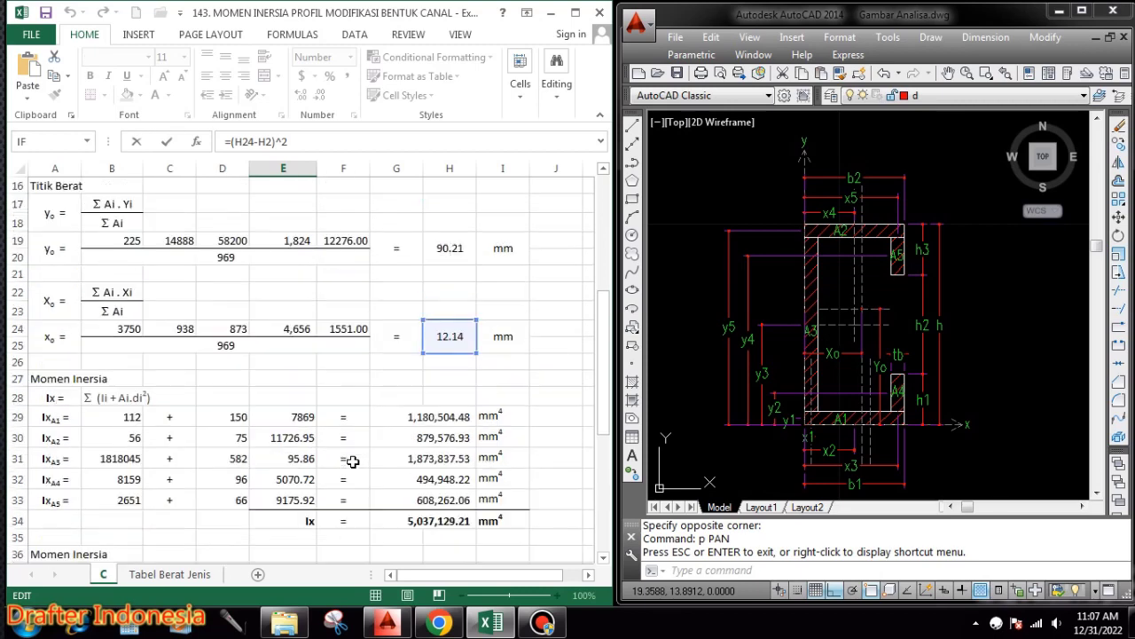
scroll(480, 376, "up", 5)
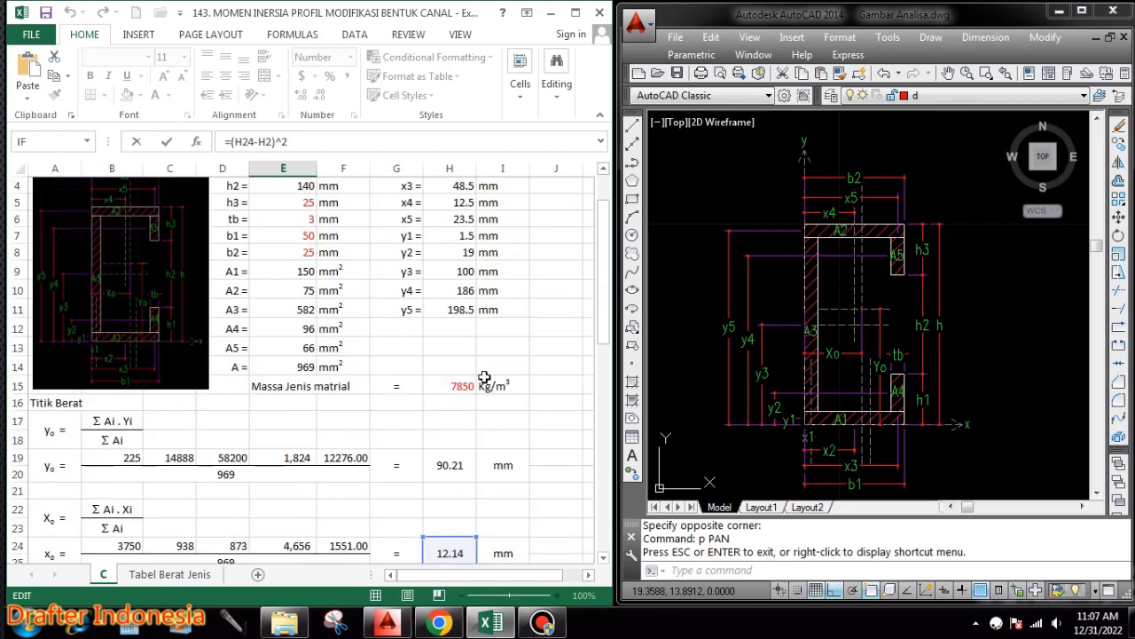
scroll(431, 247, "down", 9)
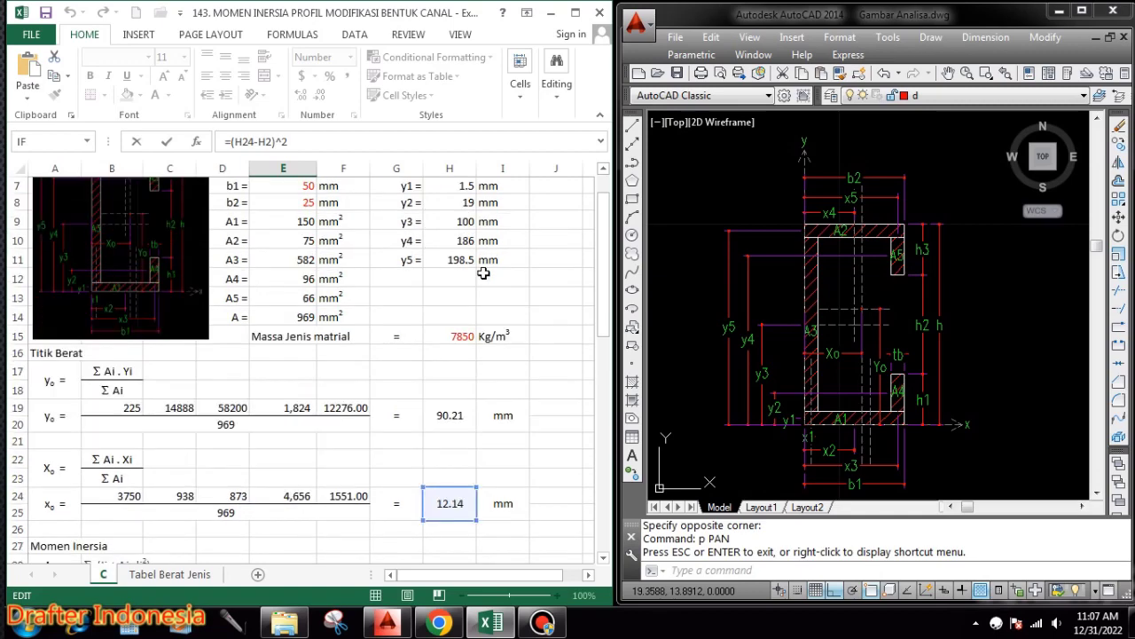
key("ctrl+Return")
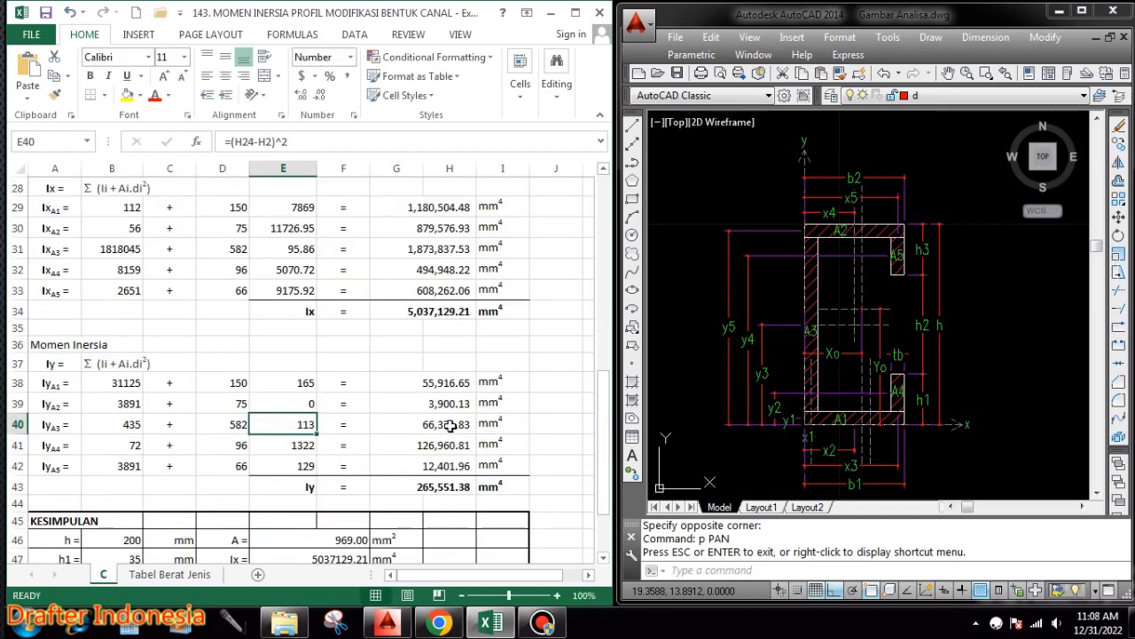
left_click(450, 426)
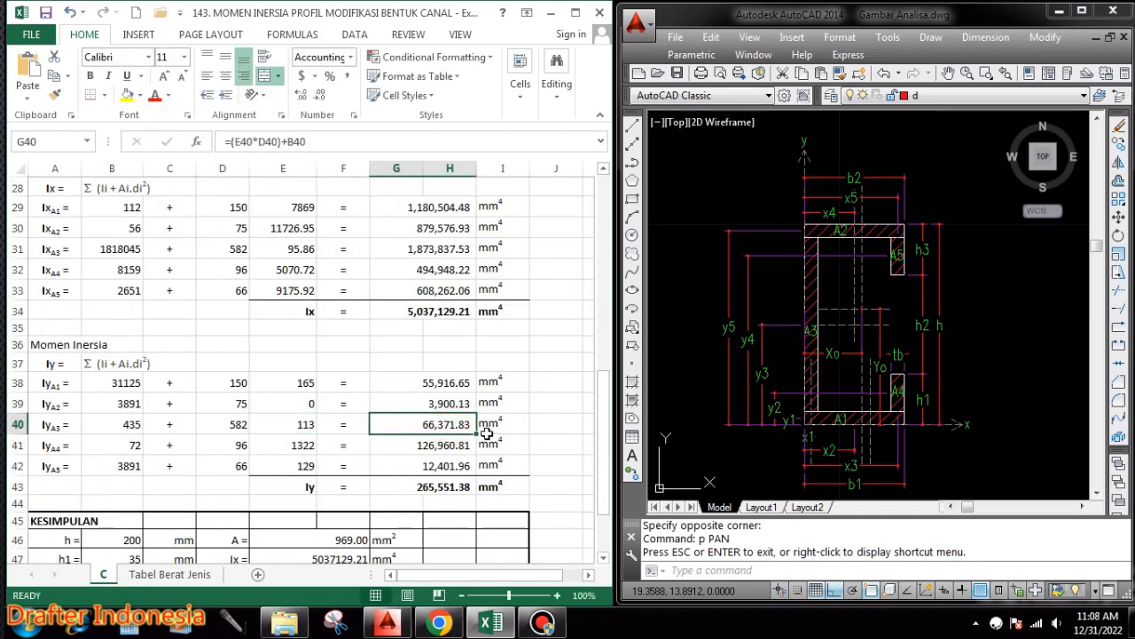
double_click(461, 427)
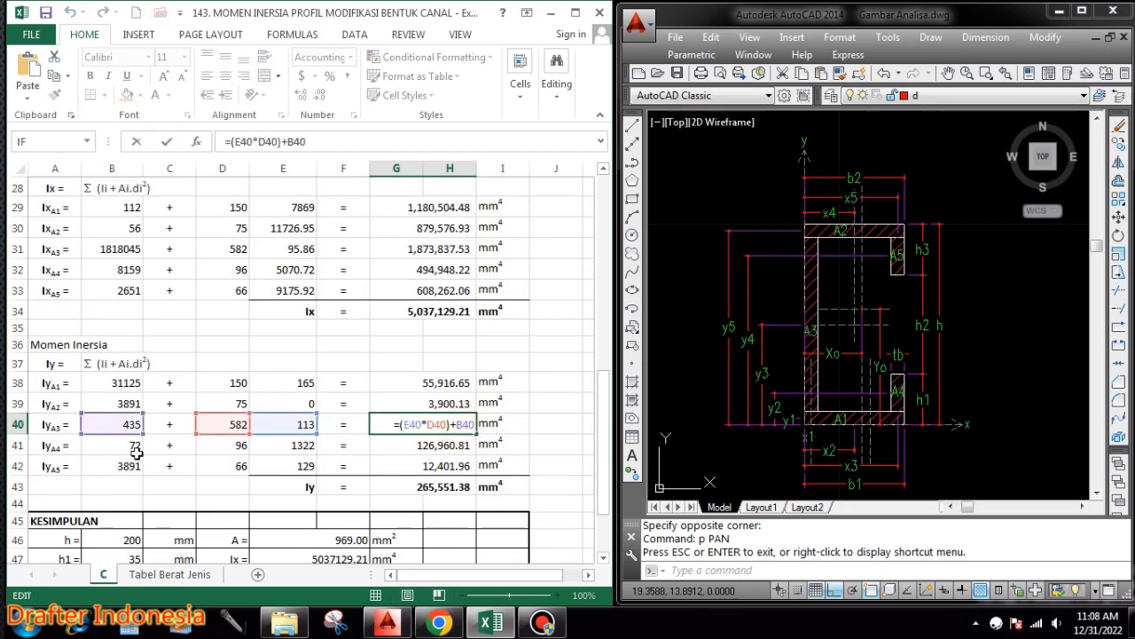
key("Escape")
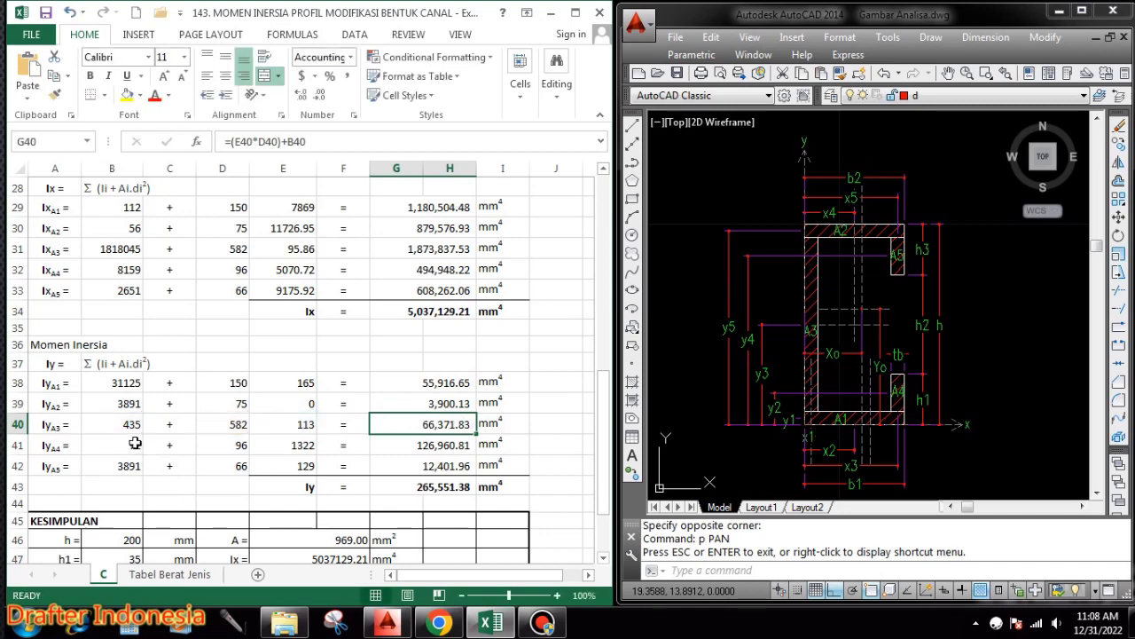
Trace the h1, tb and A4 cells referenced by the own-inertia and area terms of IyA4.
double_click(135, 443)
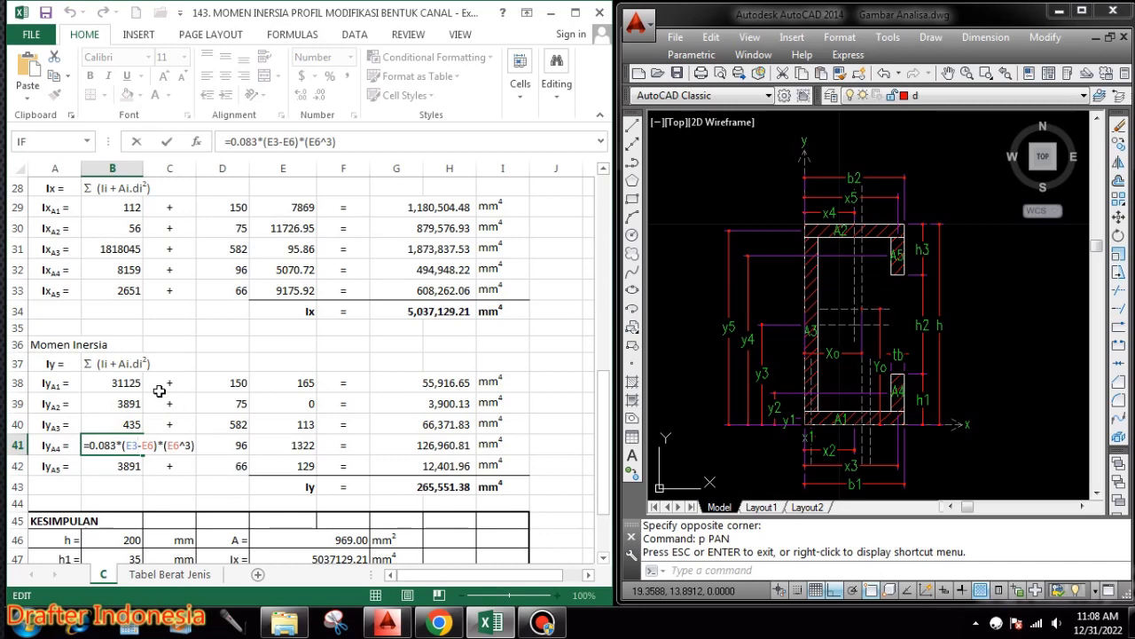
scroll(230, 463, "up", 9)
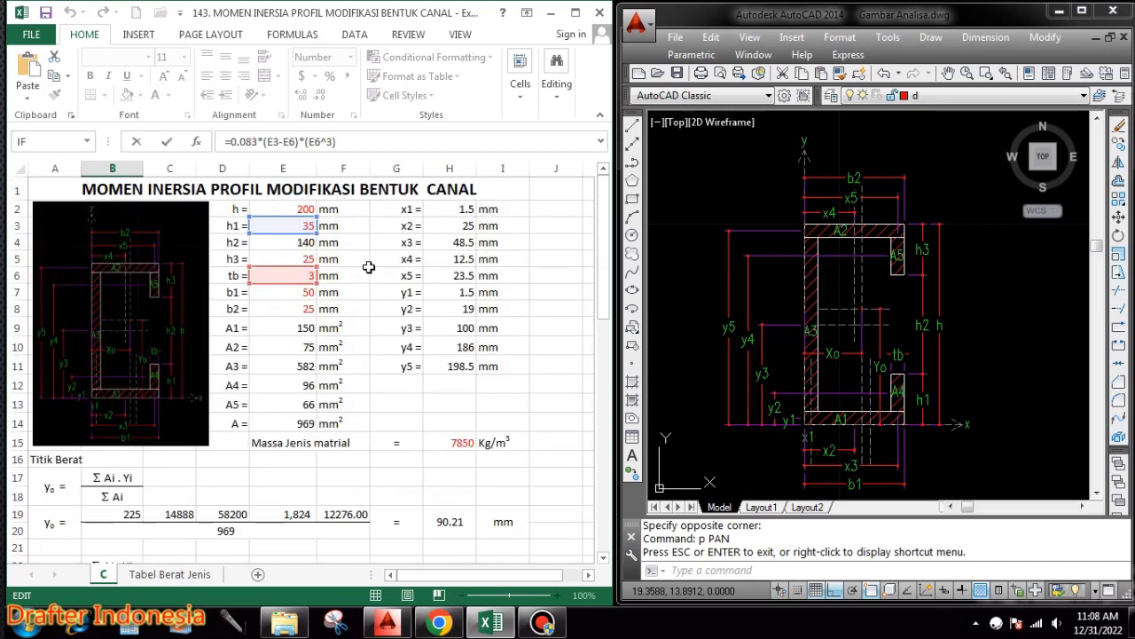
scroll(276, 243, "down", 6)
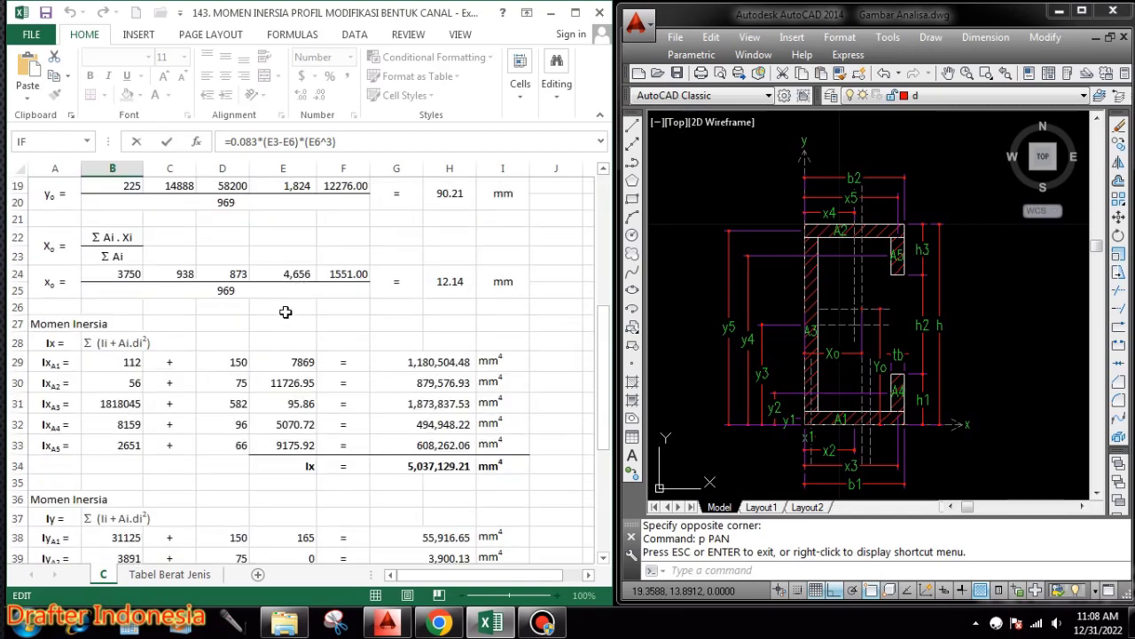
scroll(293, 355, "down", 2)
scroll(297, 417, "down", 1)
double_click(233, 445)
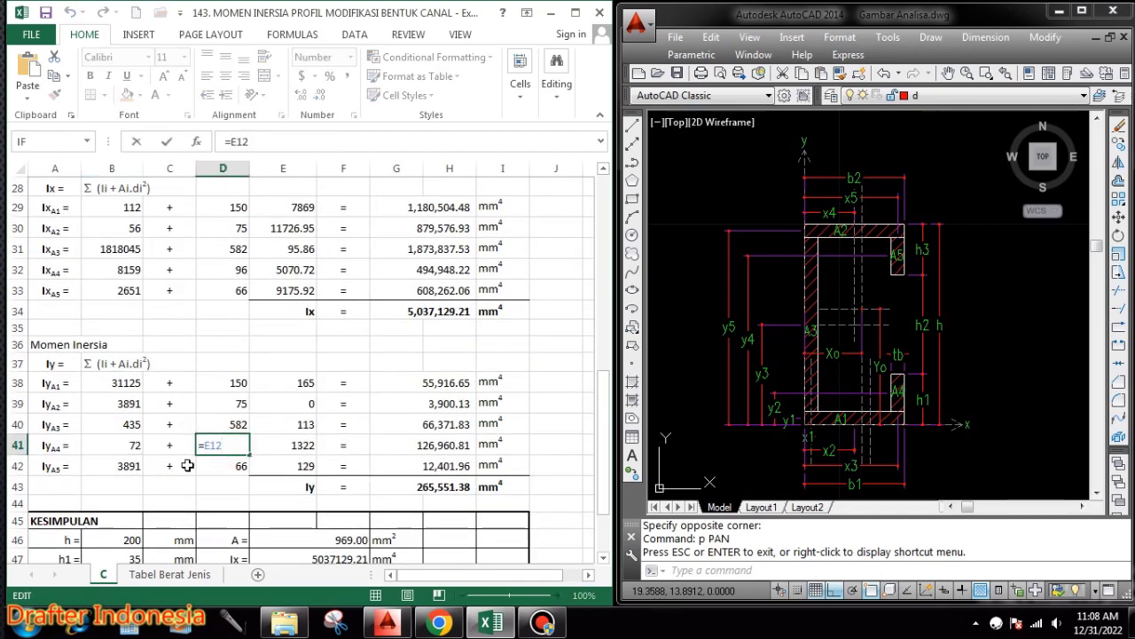
scroll(256, 471, "up", 4)
scroll(256, 471, "up", 4)
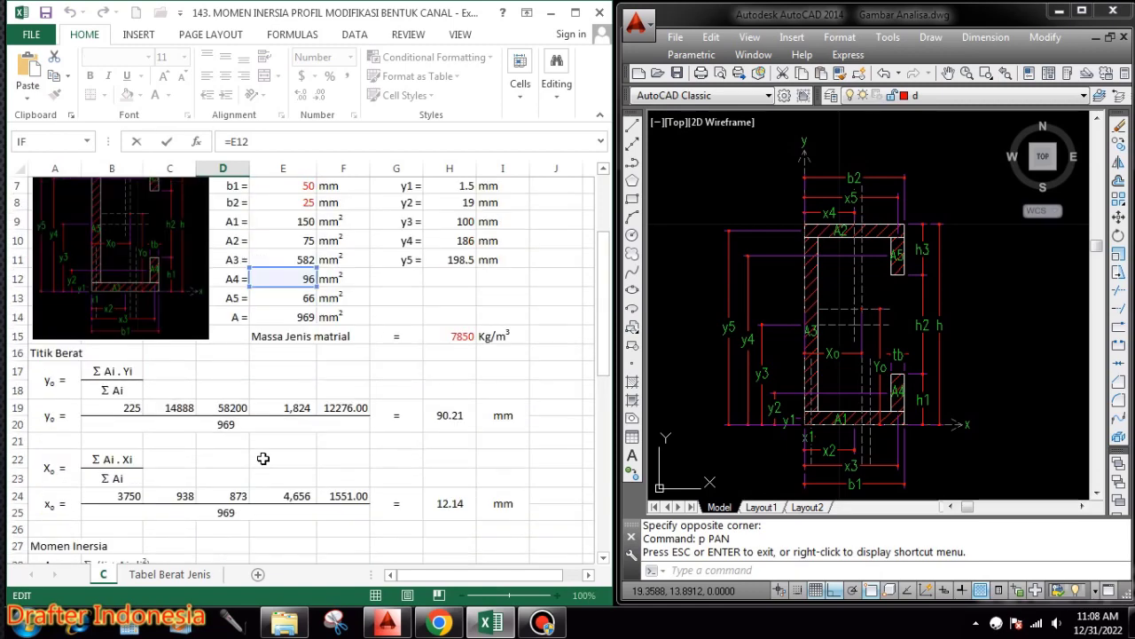
scroll(328, 283, "down", 7)
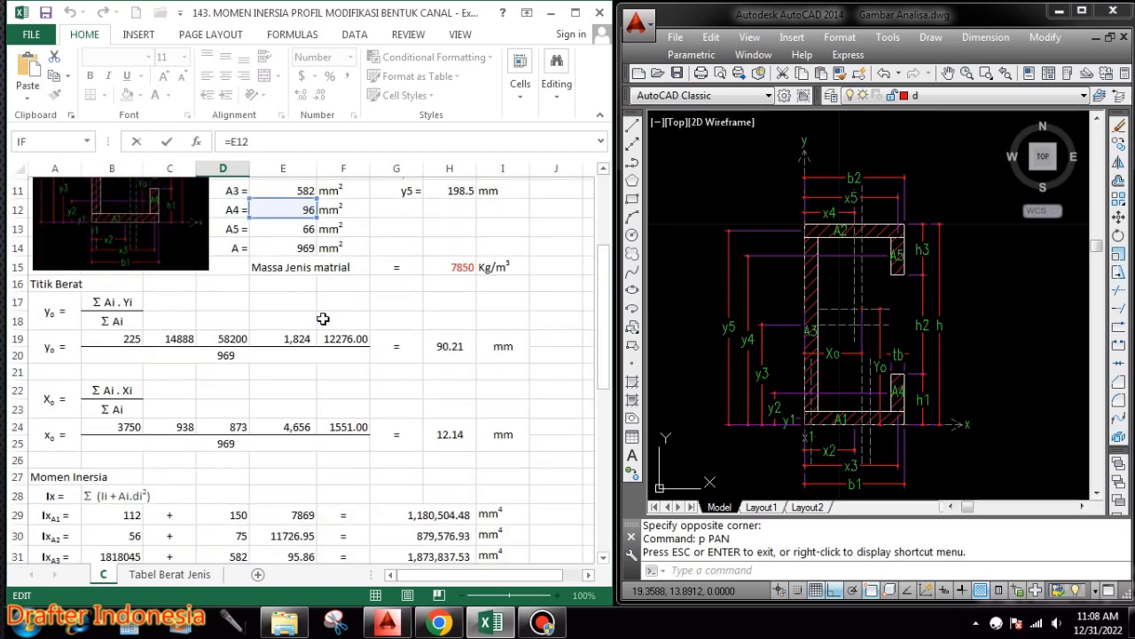
key("Escape")
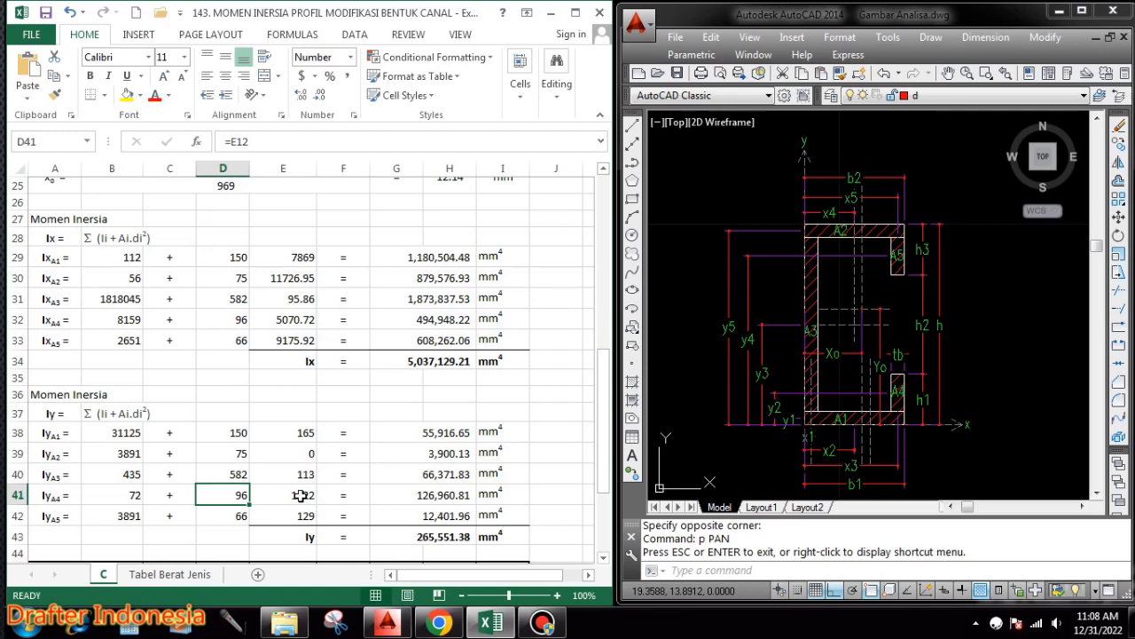
Trace the xo and x3 cells in the squared distance term of IyA4 and inspect the IyA4 result formula.
double_click(300, 495)
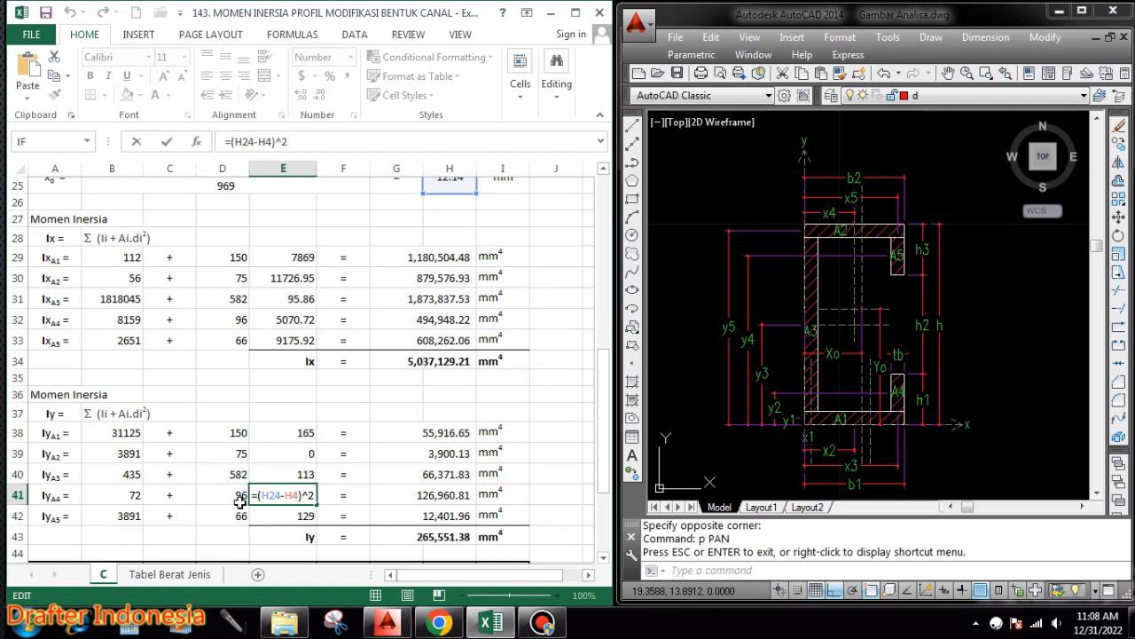
scroll(412, 446, "up", 3)
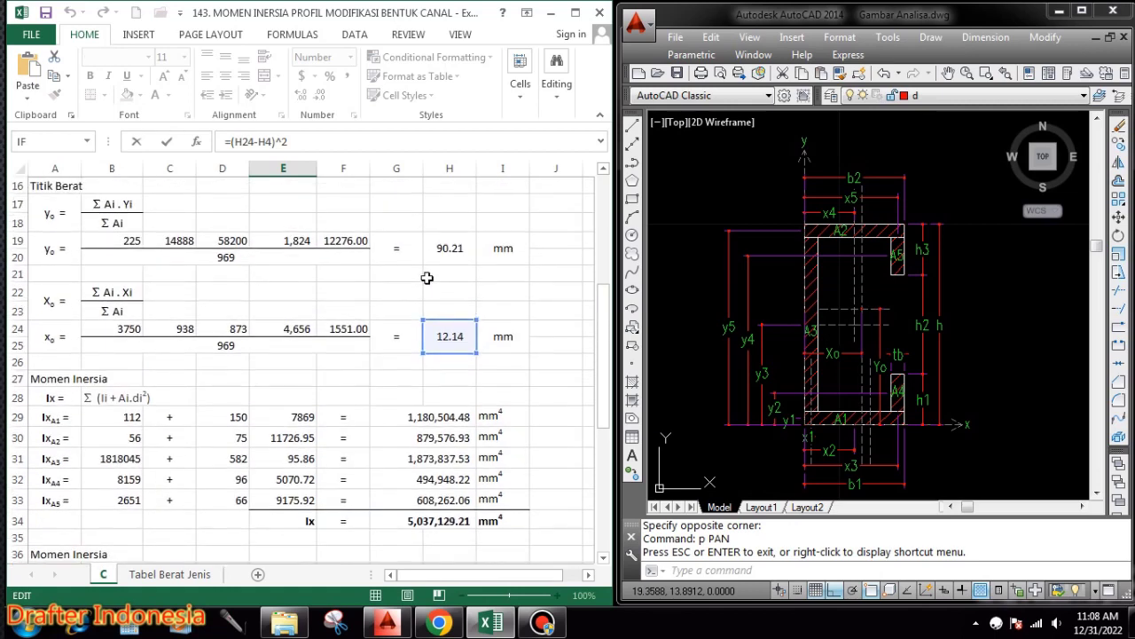
scroll(503, 339, "up", 5)
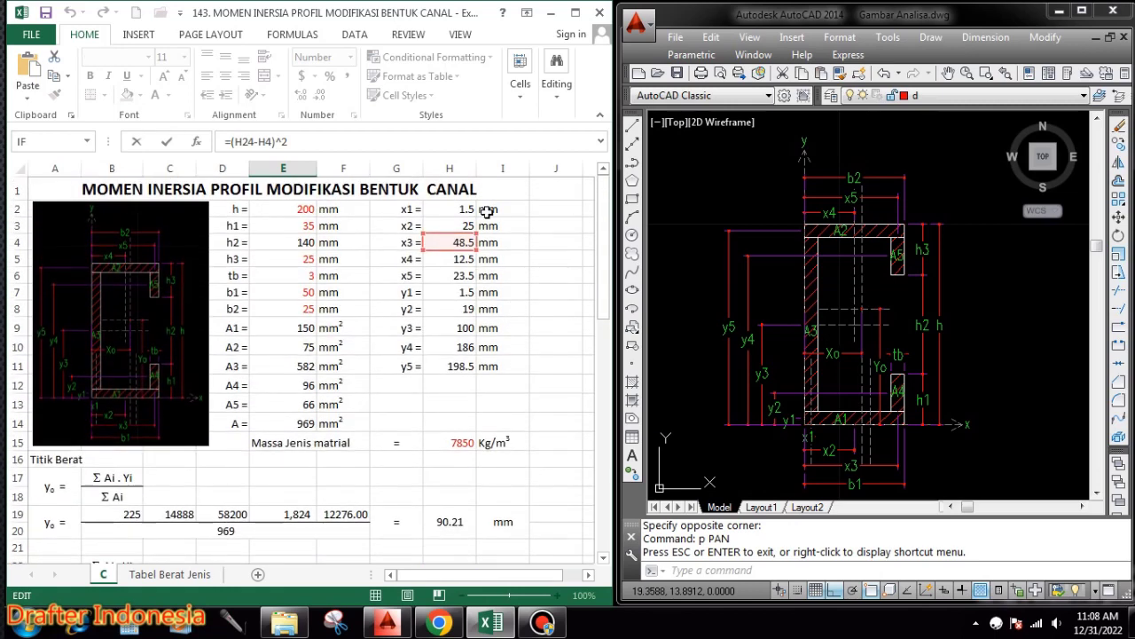
scroll(499, 238, "down", 6)
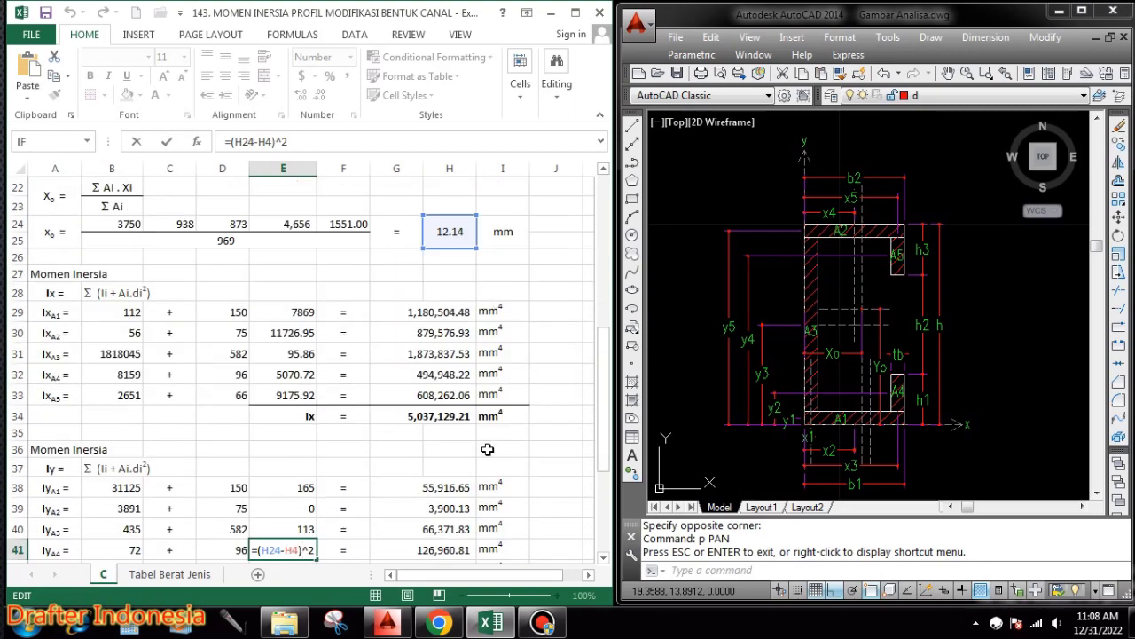
scroll(499, 417, "down", 3)
key("Return")
left_click(453, 445)
double_click(458, 445)
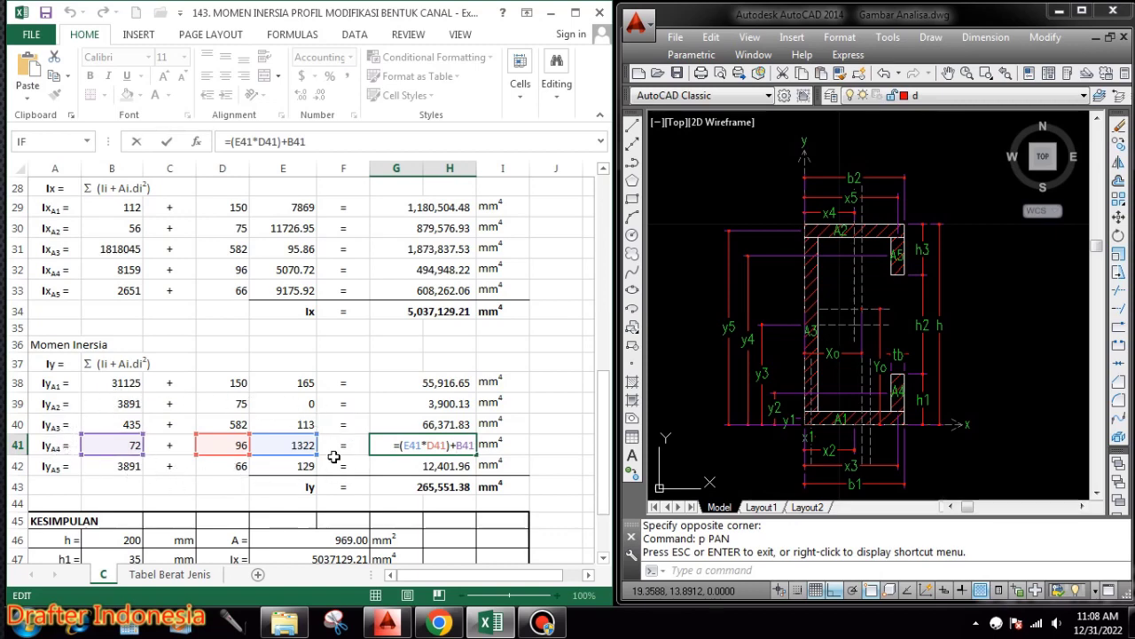
key("ctrl+Return")
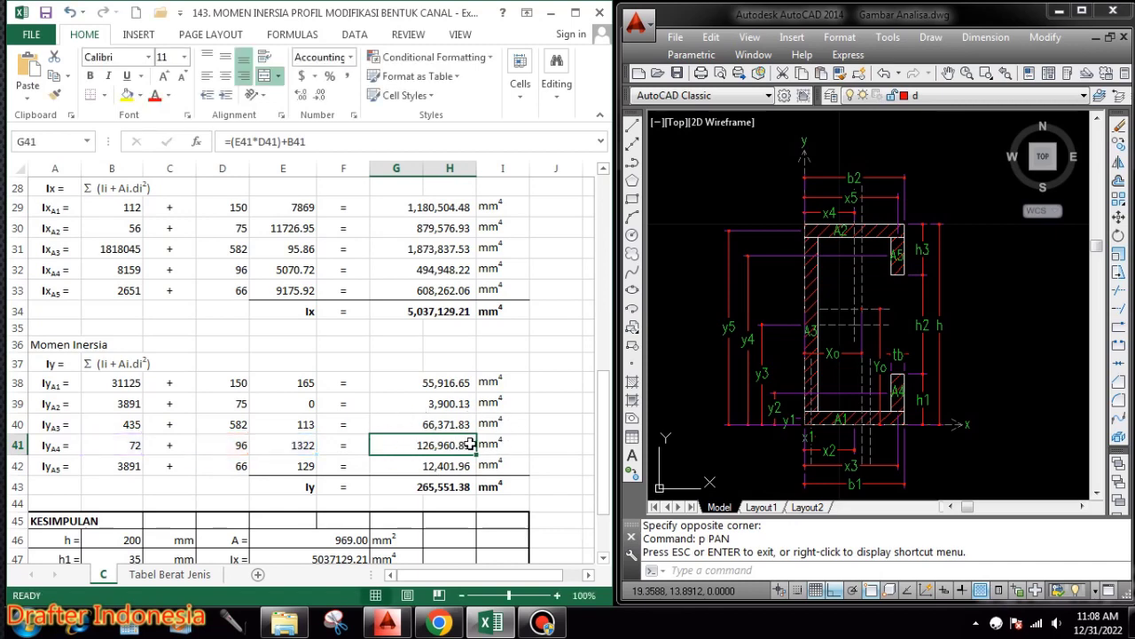
Trace the tb, b2 and A5 cells referenced by the own-inertia and area terms of IyA5.
left_click(126, 470)
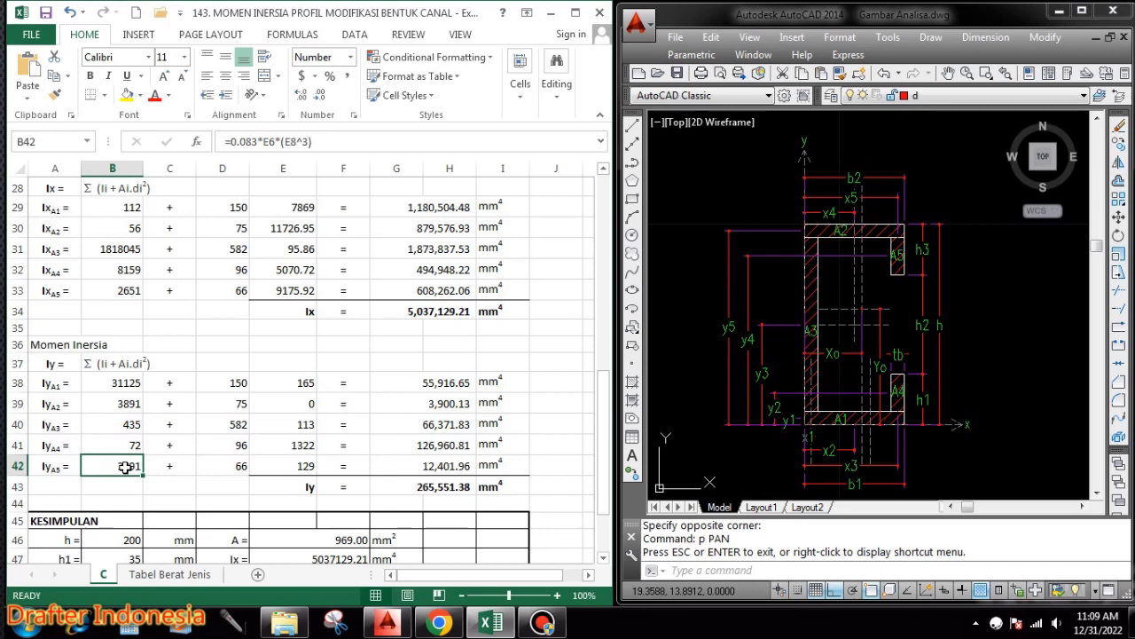
double_click(127, 469)
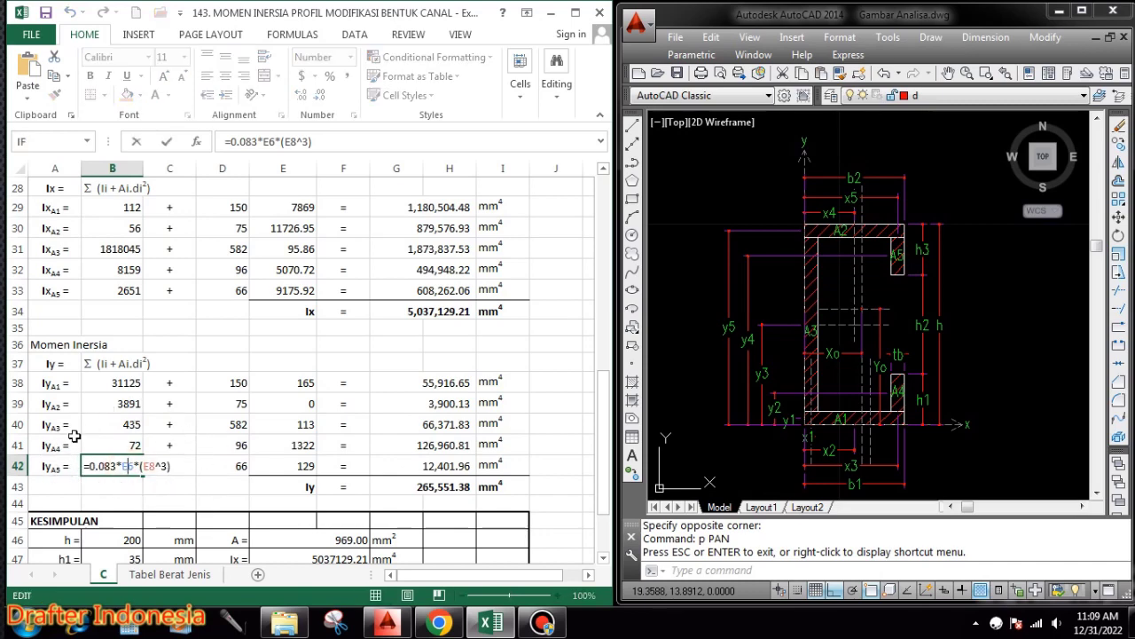
scroll(200, 491, "up", 9)
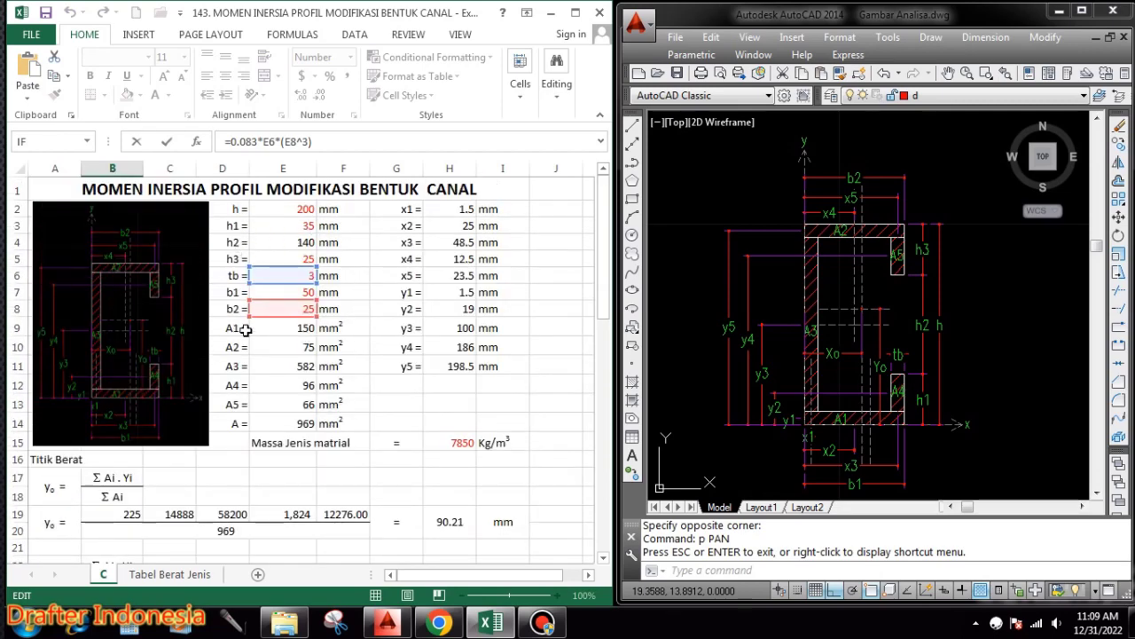
scroll(330, 328, "down", 8)
scroll(332, 329, "down", 1)
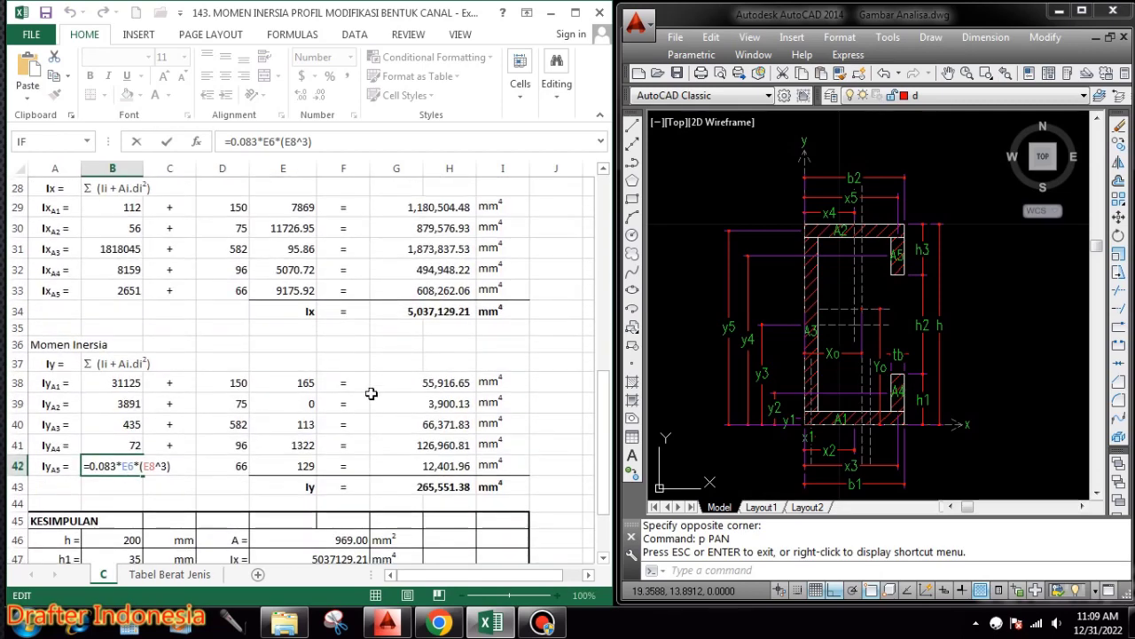
left_click(235, 466)
type("=E13")
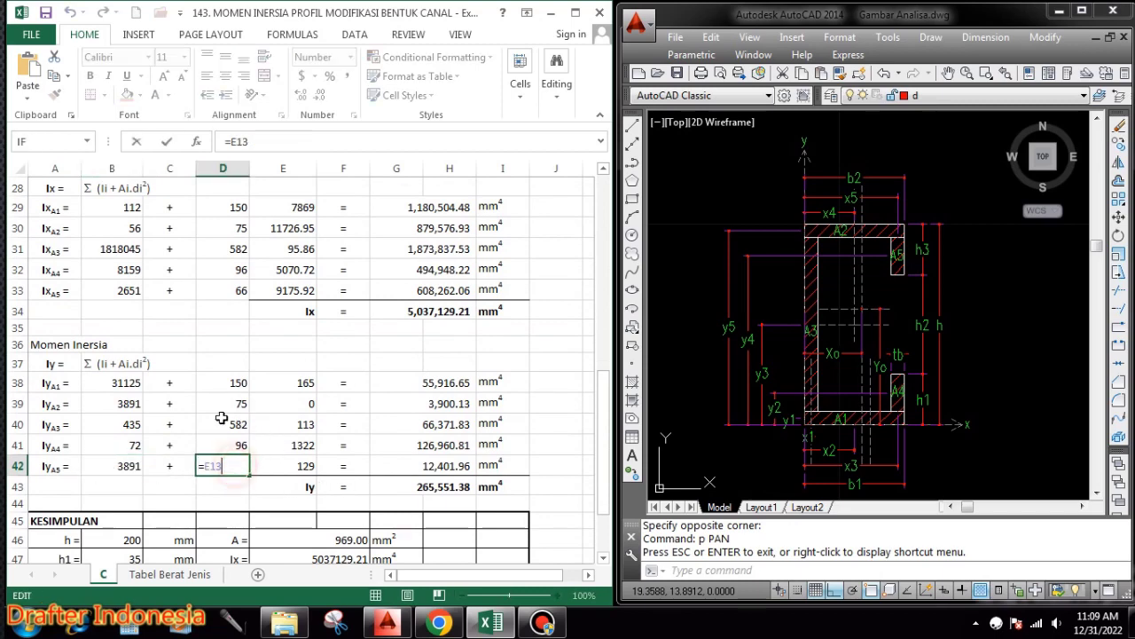
scroll(271, 477, "up", 8)
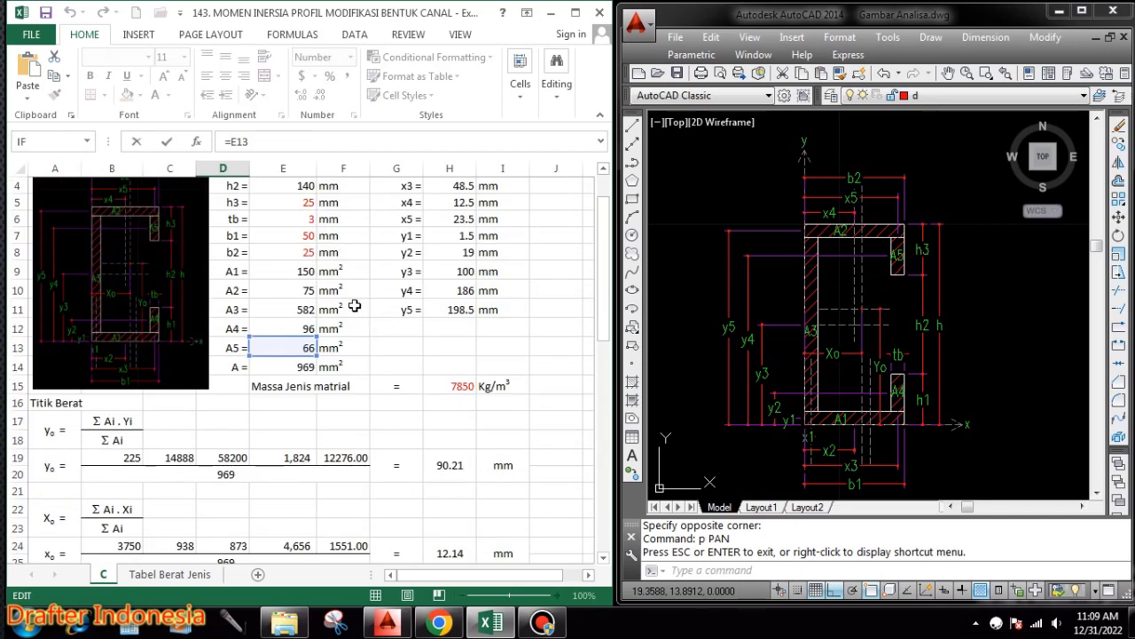
scroll(302, 312, "down", 7)
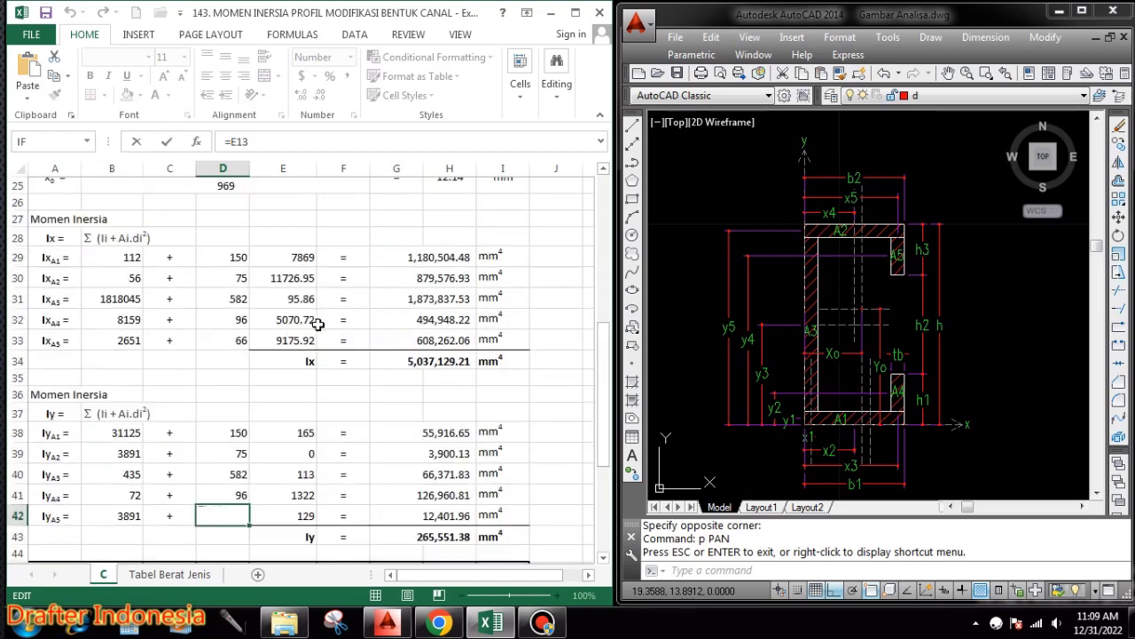
key("ctrl+Return")
Trace the xo and x5 cells referenced by the squared distance term of IyA5.
left_click(310, 514)
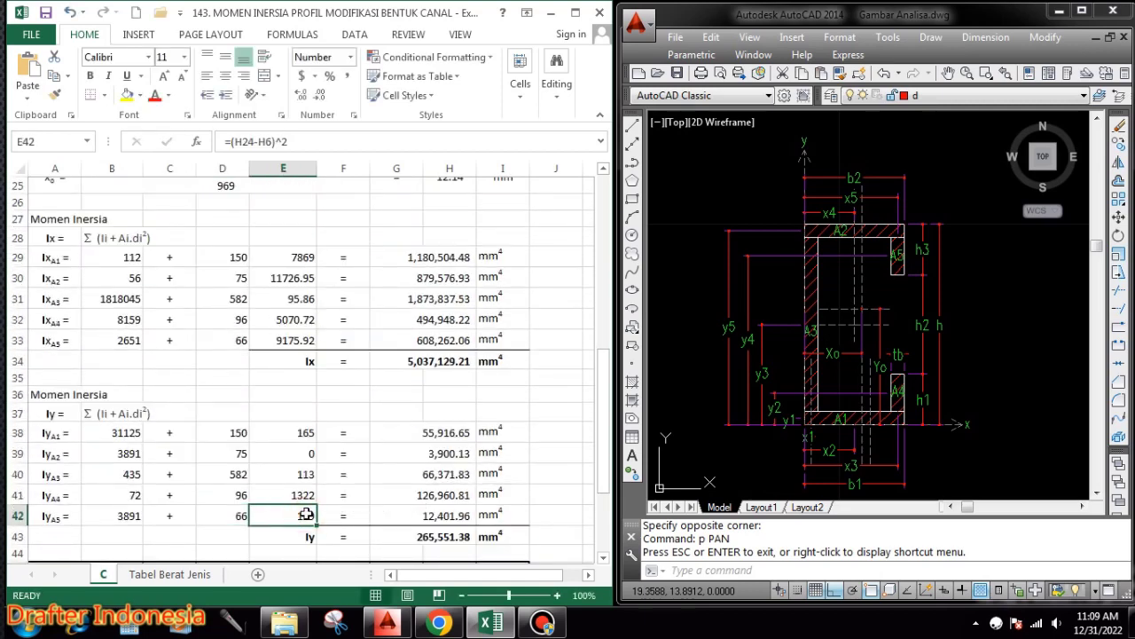
double_click(306, 513)
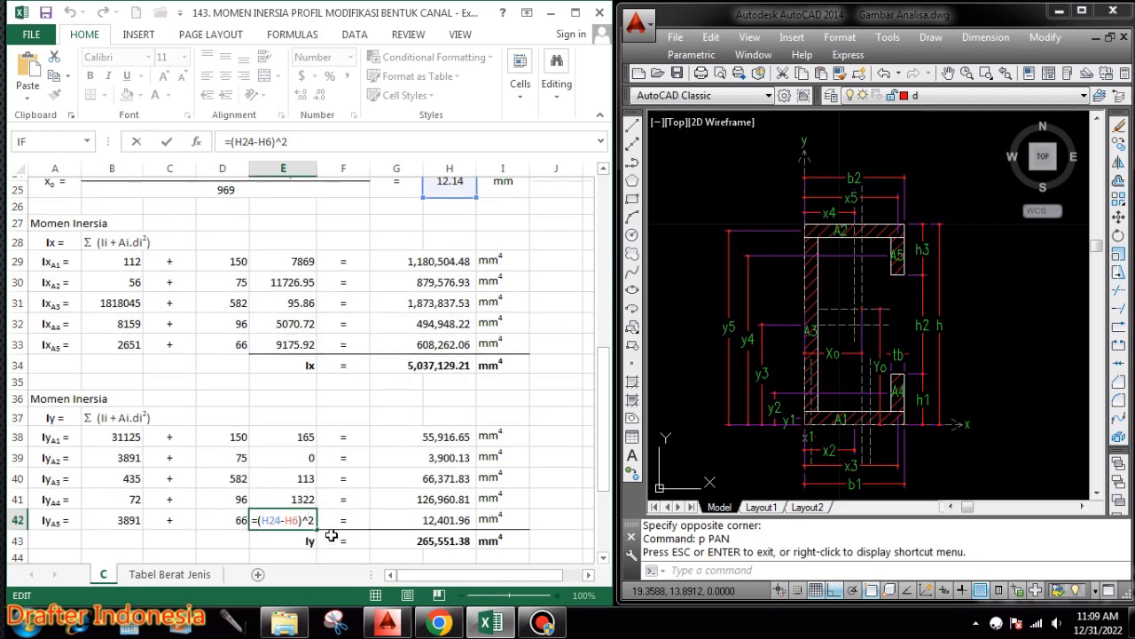
scroll(373, 497, "up", 4)
scroll(507, 407, "up", 4)
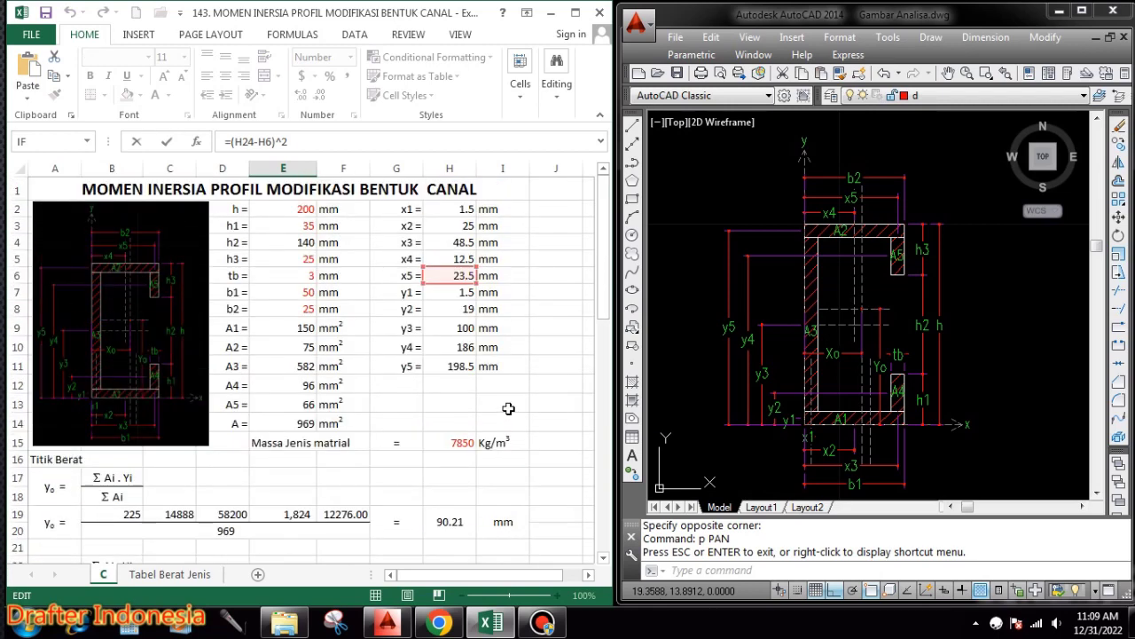
scroll(506, 273, "down", 7)
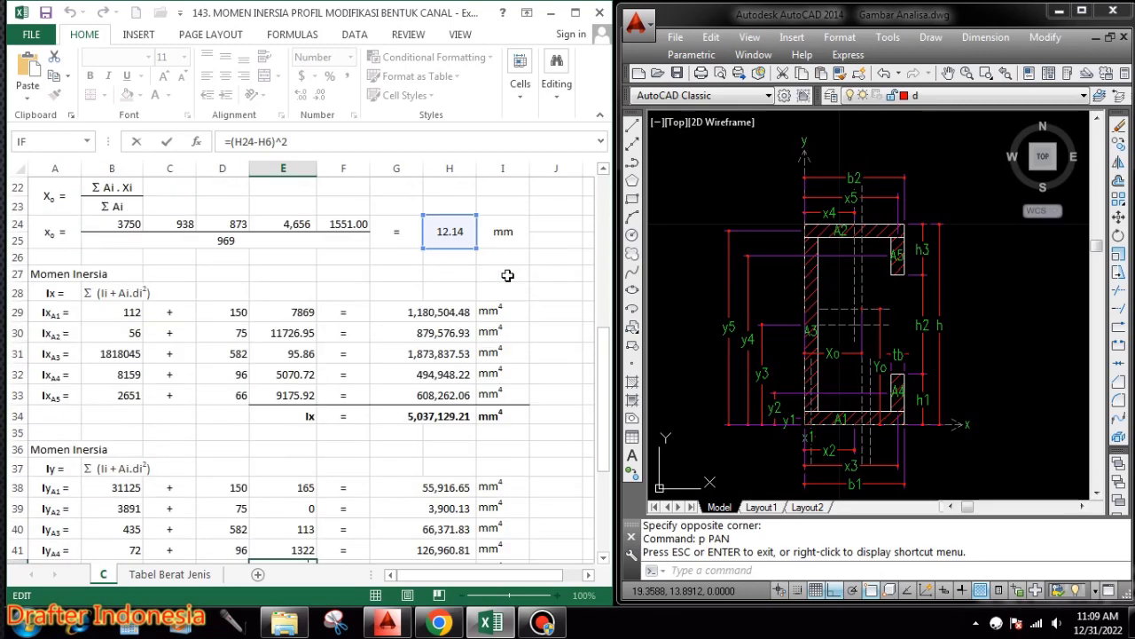
scroll(508, 276, "down", 5)
key("ctrl+Return")
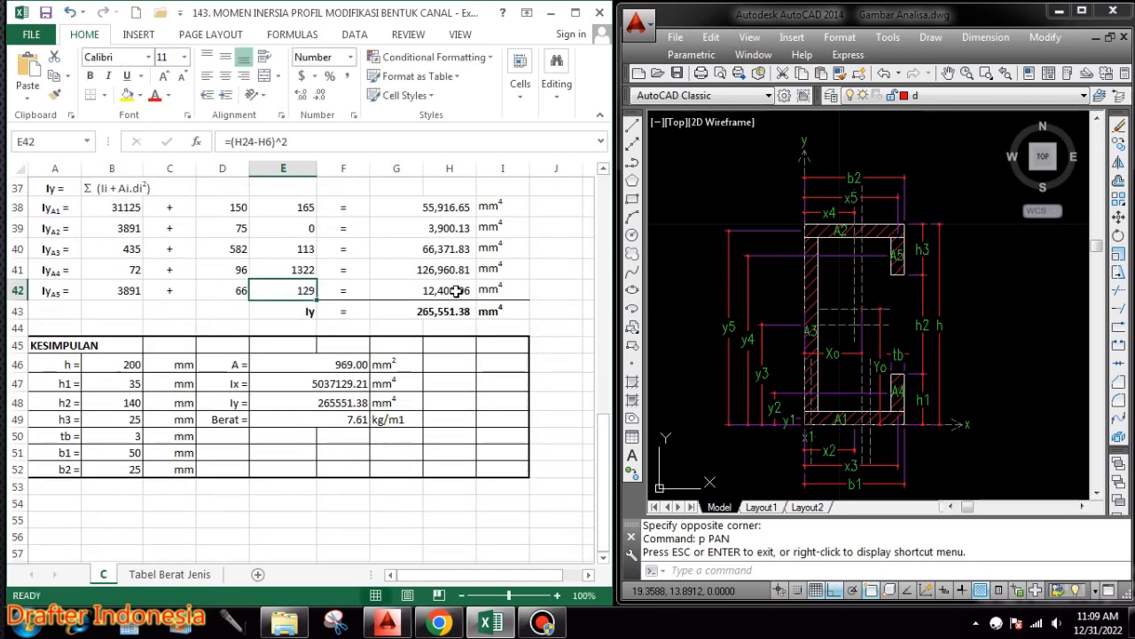
Inspect the IyA5 result formula and the range of results summed in the Iy total.
left_click(455, 291)
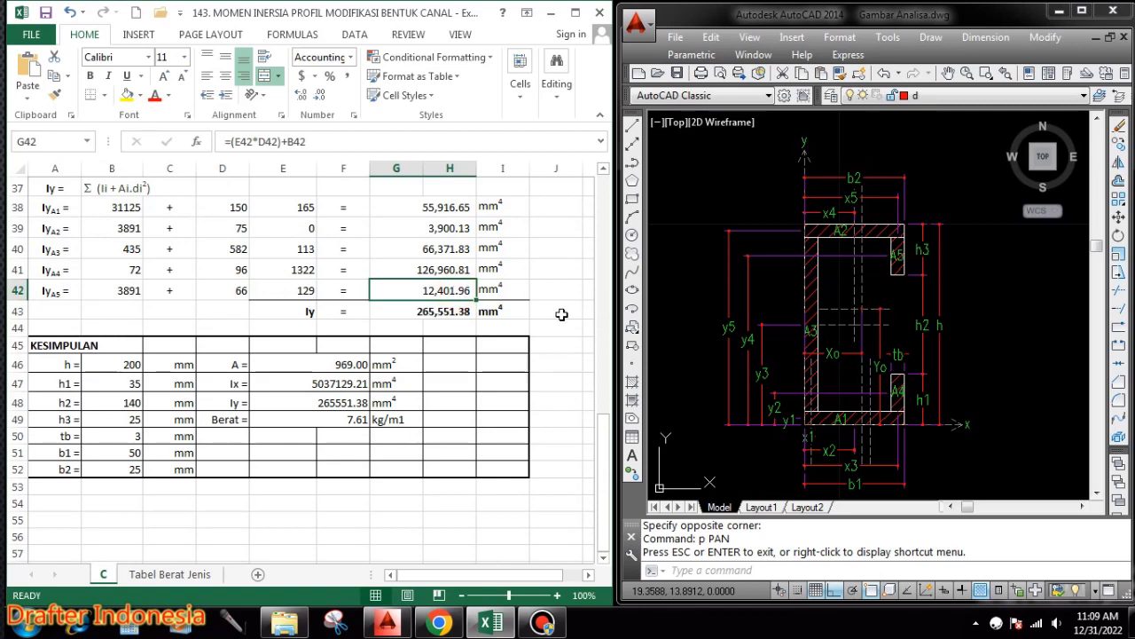
double_click(465, 291)
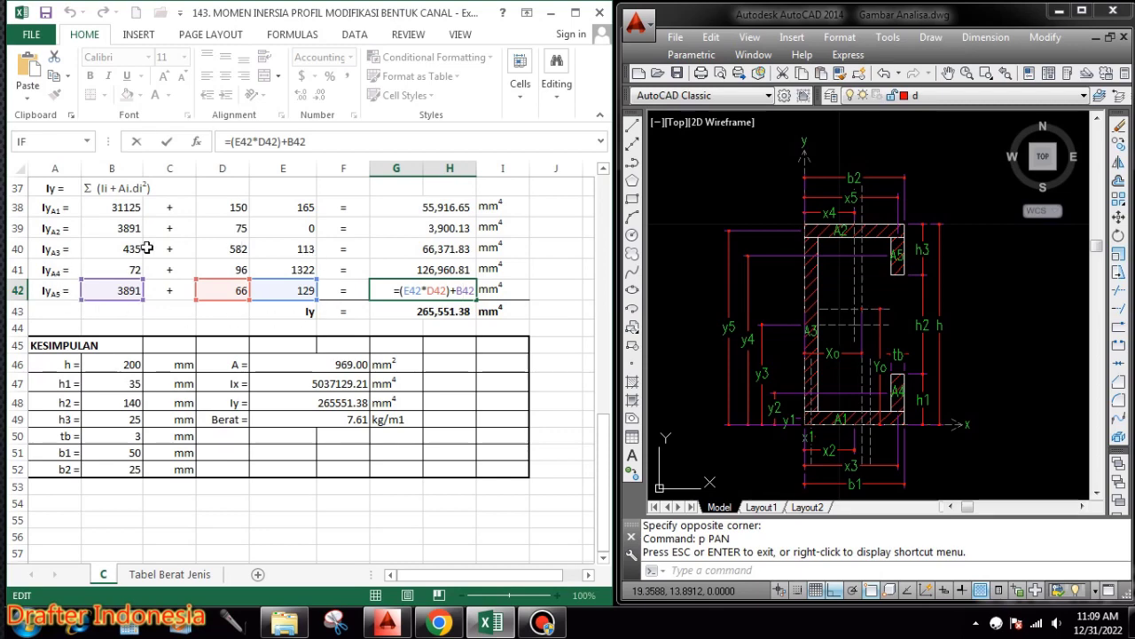
key("Escape")
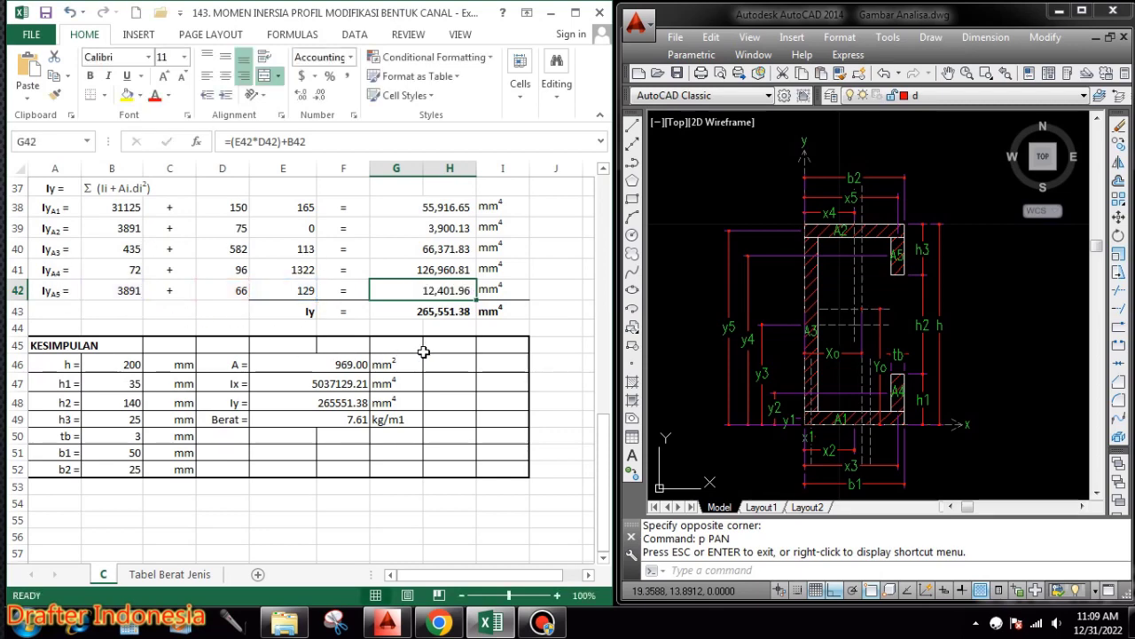
left_click(457, 312)
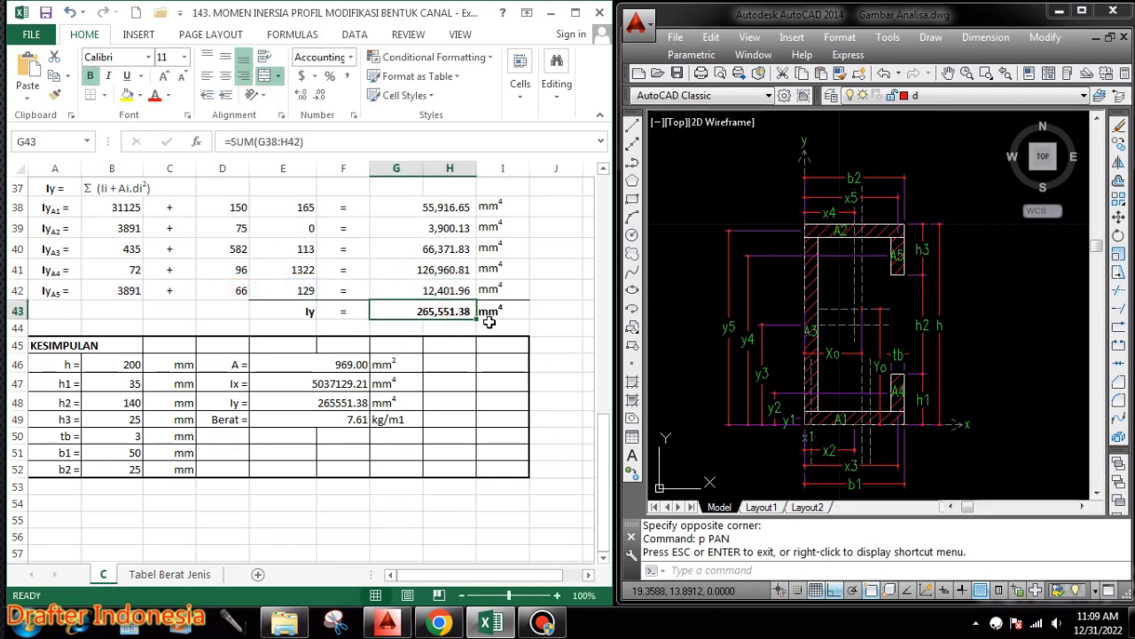
double_click(462, 310)
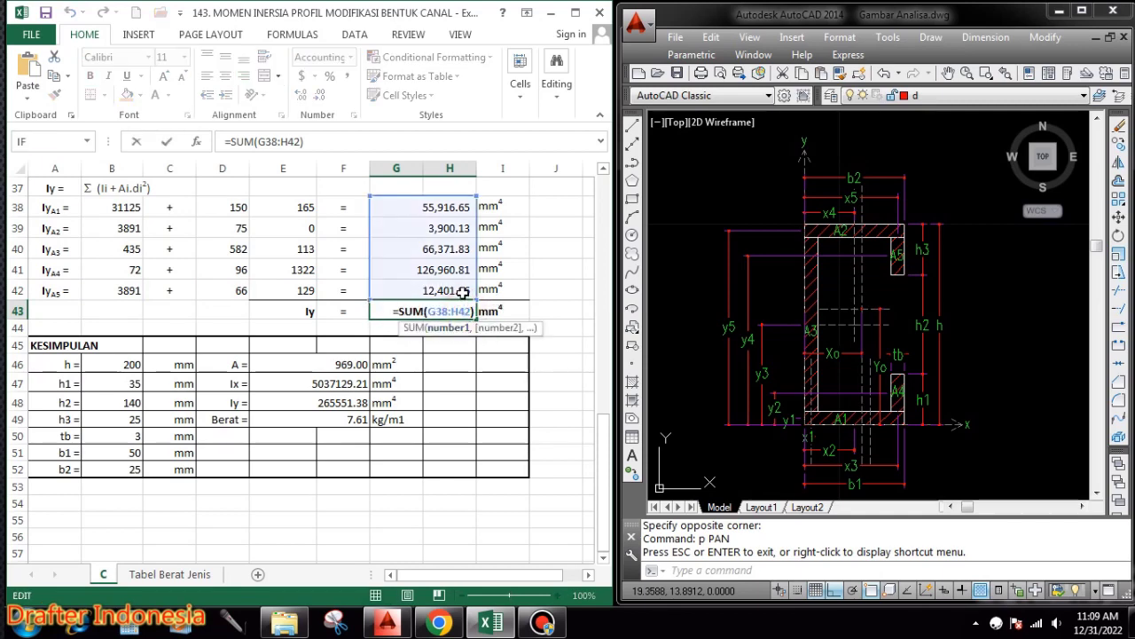
key("Escape")
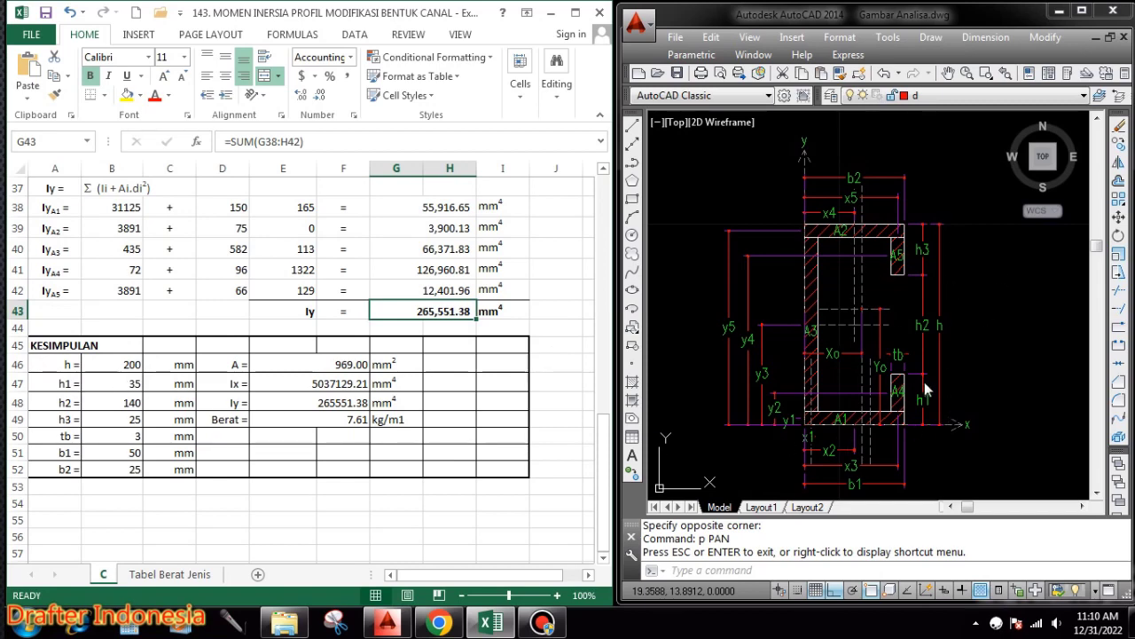
Check the h3, tb, b1 and b2 cell references in the KESIMPULAN summary against the profile drawing.
left_click(128, 422)
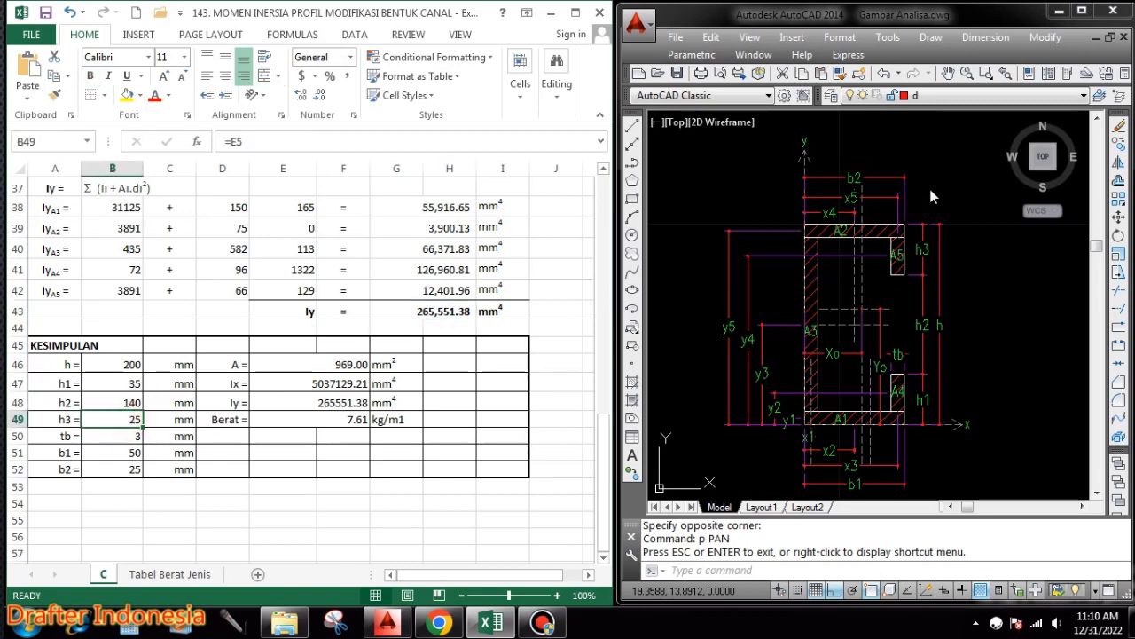
left_click(120, 435)
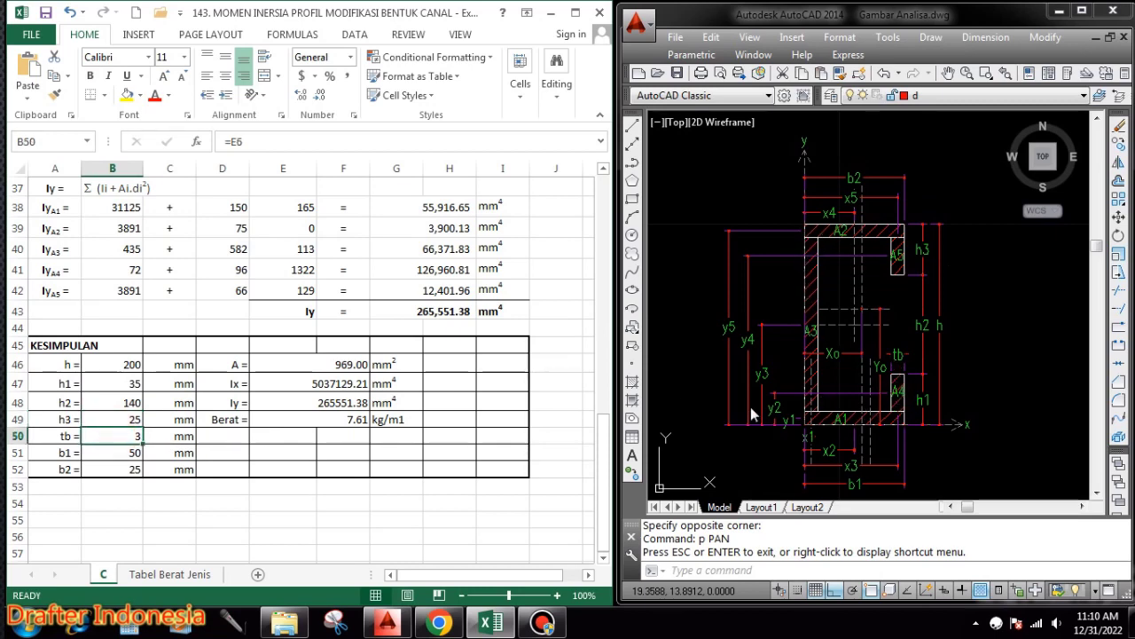
left_click(126, 453)
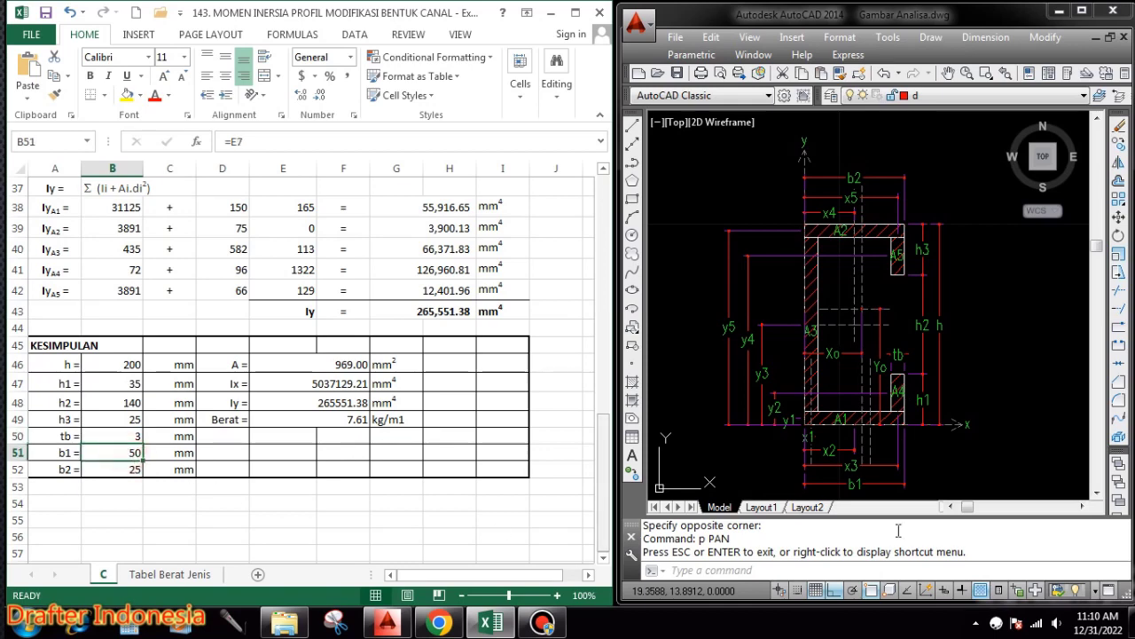
left_click(133, 469)
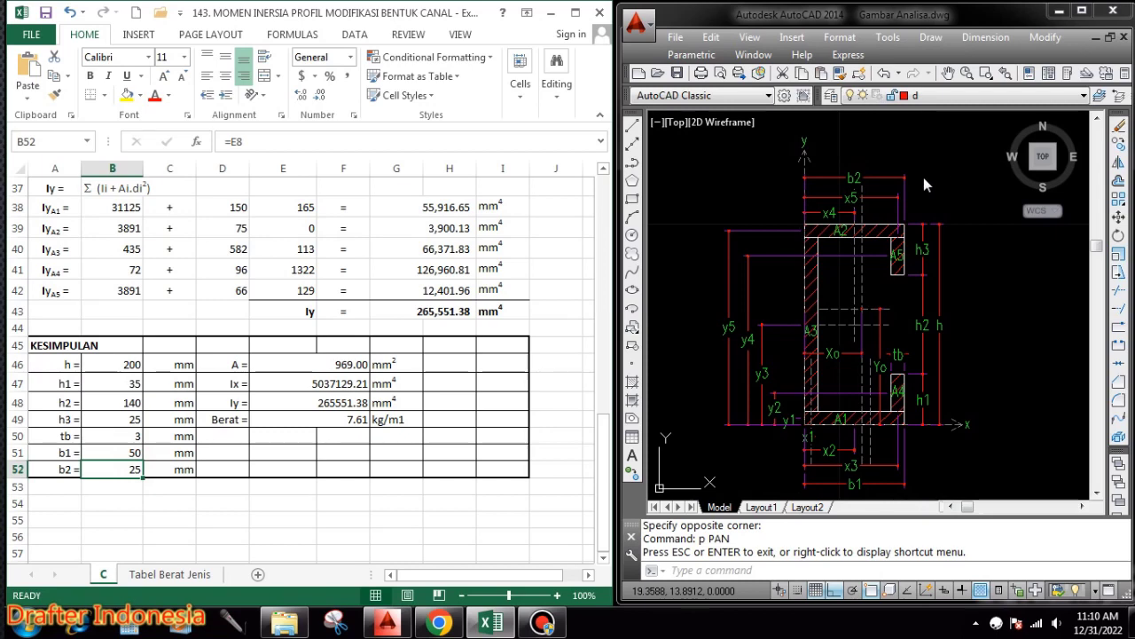
Apply the comma number style with thousands separators to the Ix, Iy and A values in the KESIMPULAN summary.
left_click(357, 363)
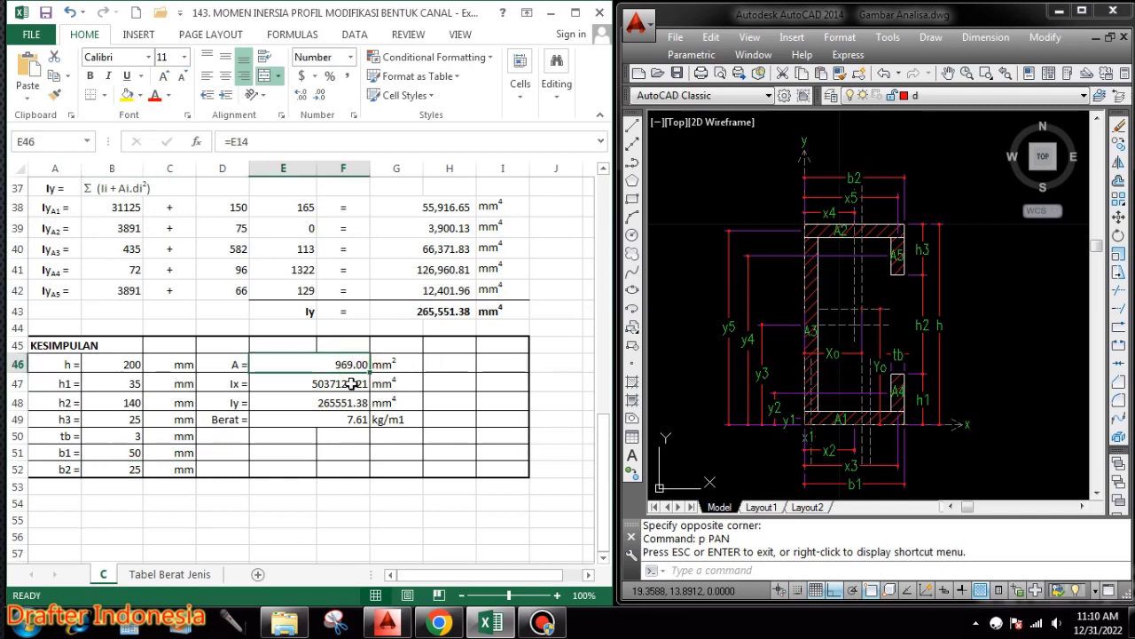
left_click_drag(352, 384, 349, 401)
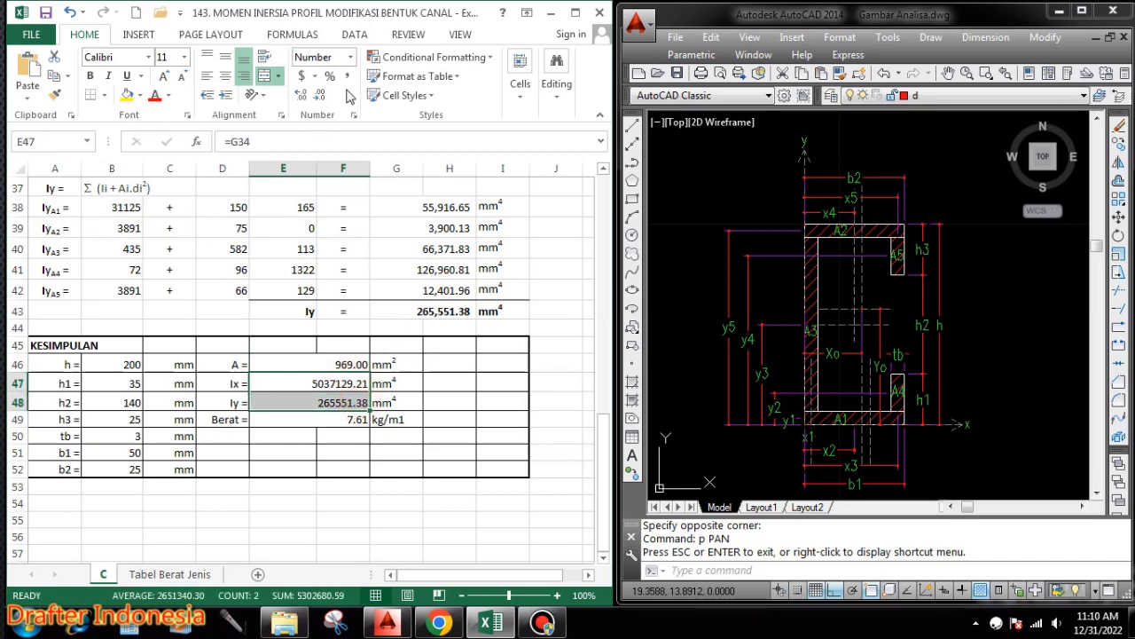
left_click(348, 76)
left_click(350, 365)
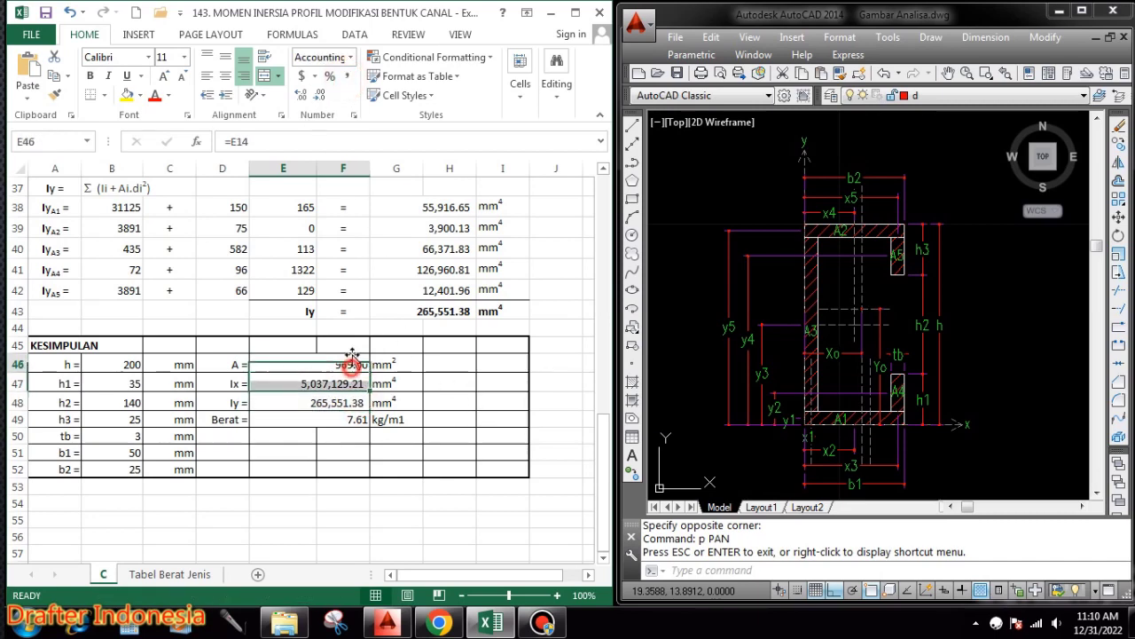
left_click(348, 76)
left_click(557, 327)
Inspect the formulas behind the Ix, Iy and Berat values in the KESIMPULAN summary.
left_click(342, 384)
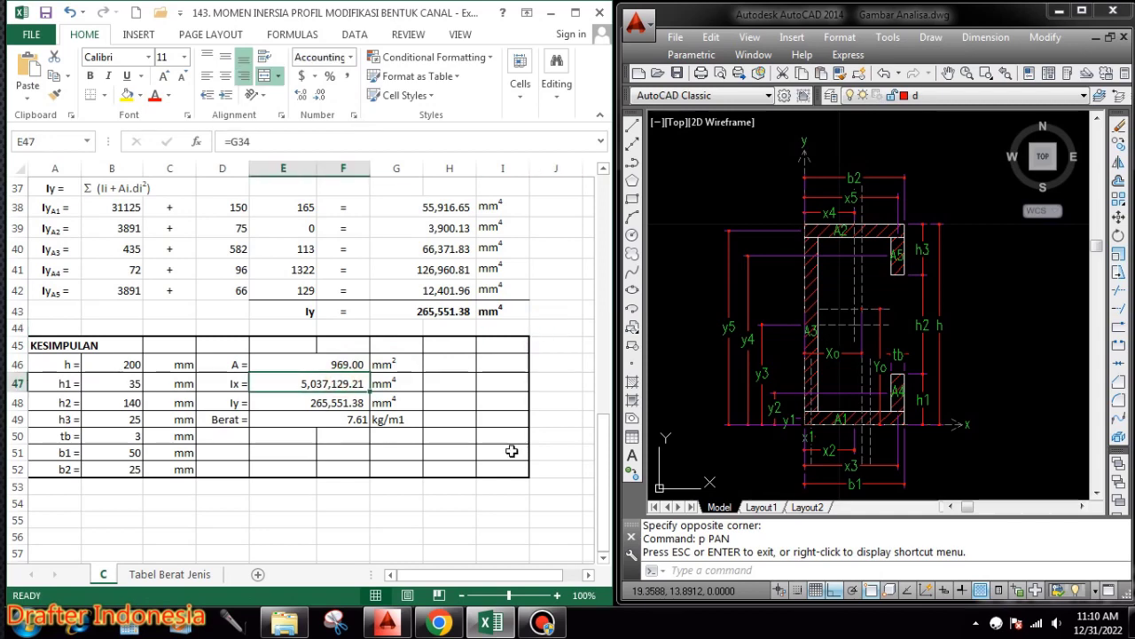
left_click(344, 401)
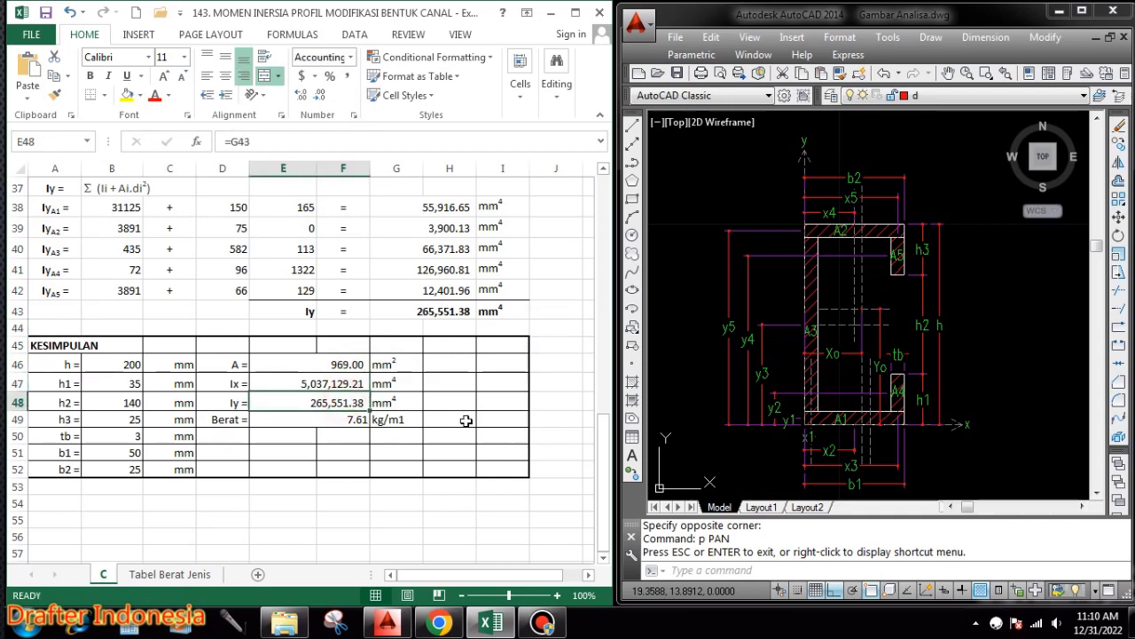
left_click(350, 422)
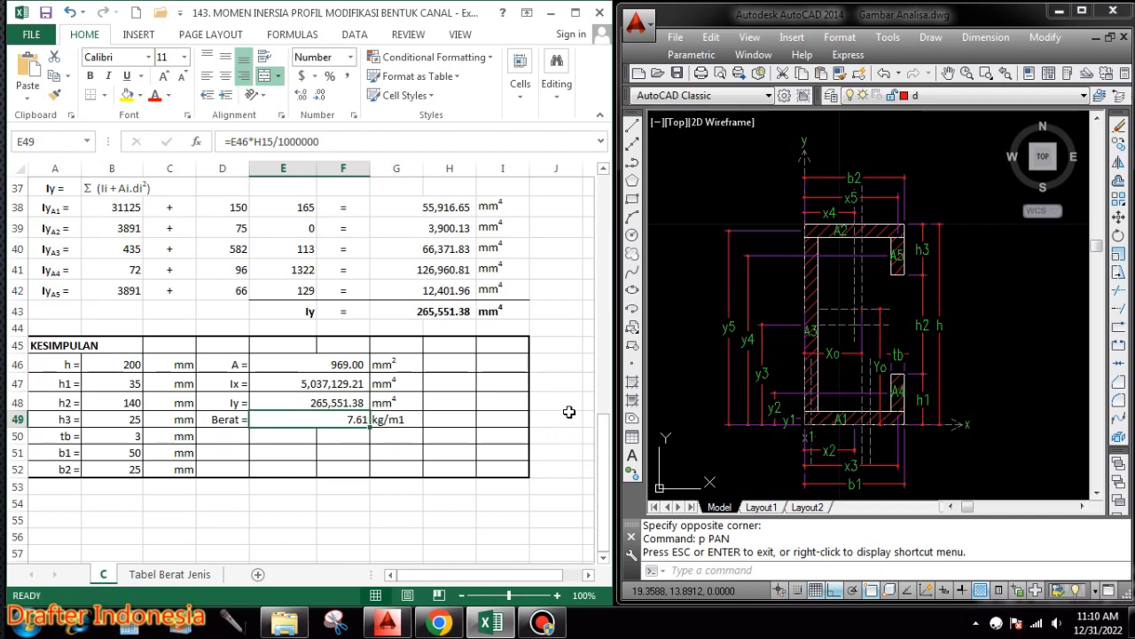
Review the whole calculation sheet from the input dimensions and centroid through the Ix and Iy tables to the KESIMPULAN summary.
scroll(568, 412, "up", 9)
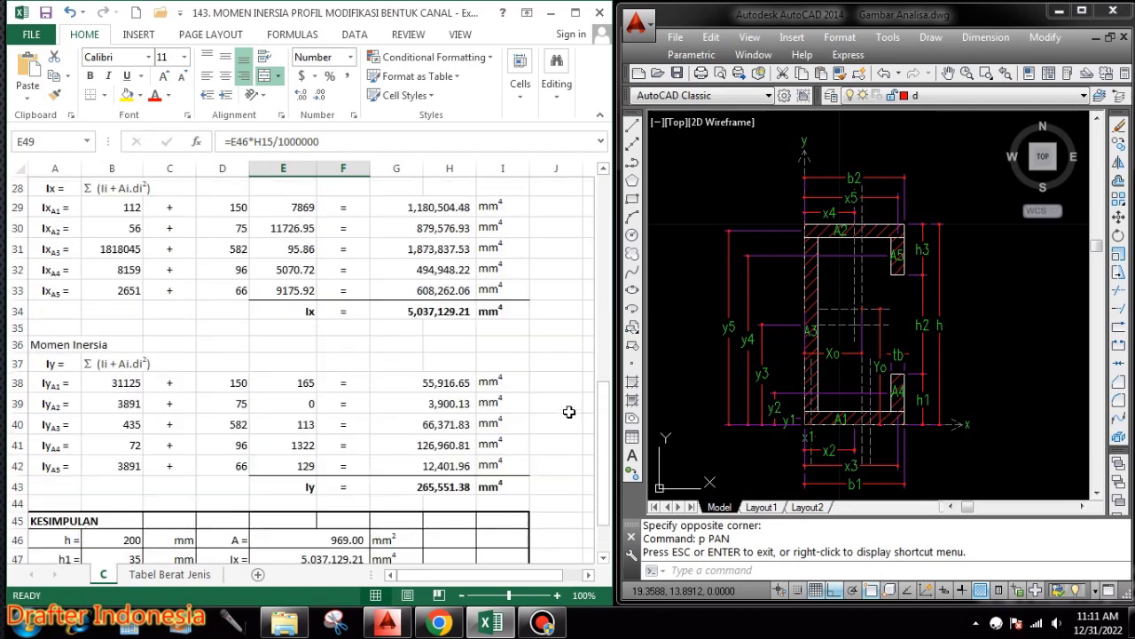
scroll(568, 412, "up", 3)
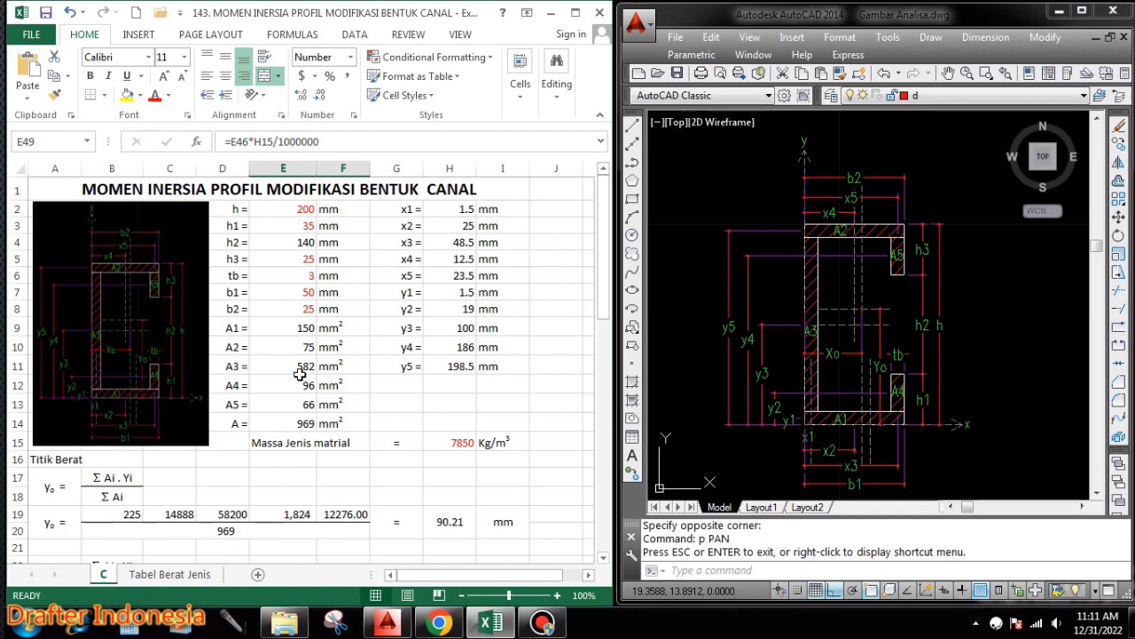
scroll(491, 361, "down", 1)
scroll(491, 361, "down", 6)
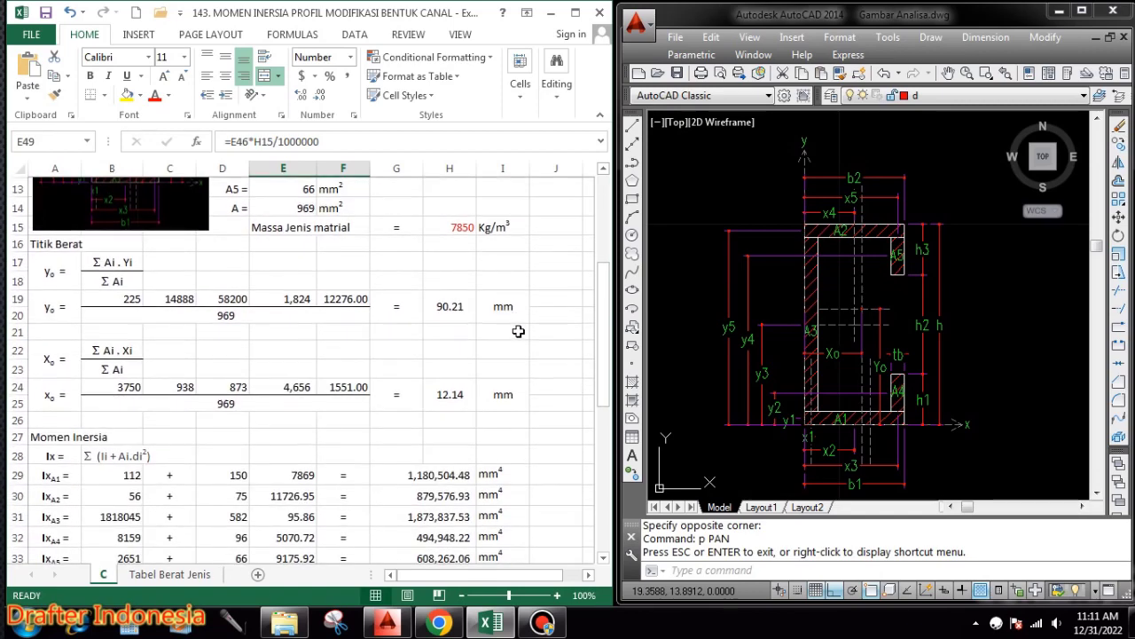
scroll(514, 302, "down", 3)
scroll(524, 306, "up", 1)
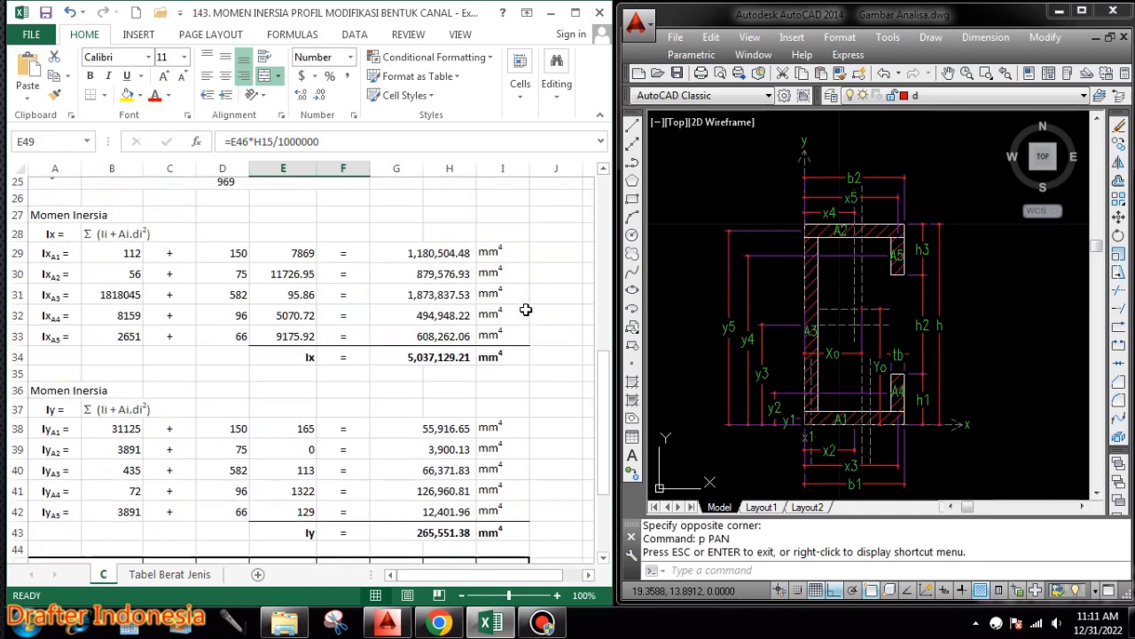
scroll(562, 314, "up", 3)
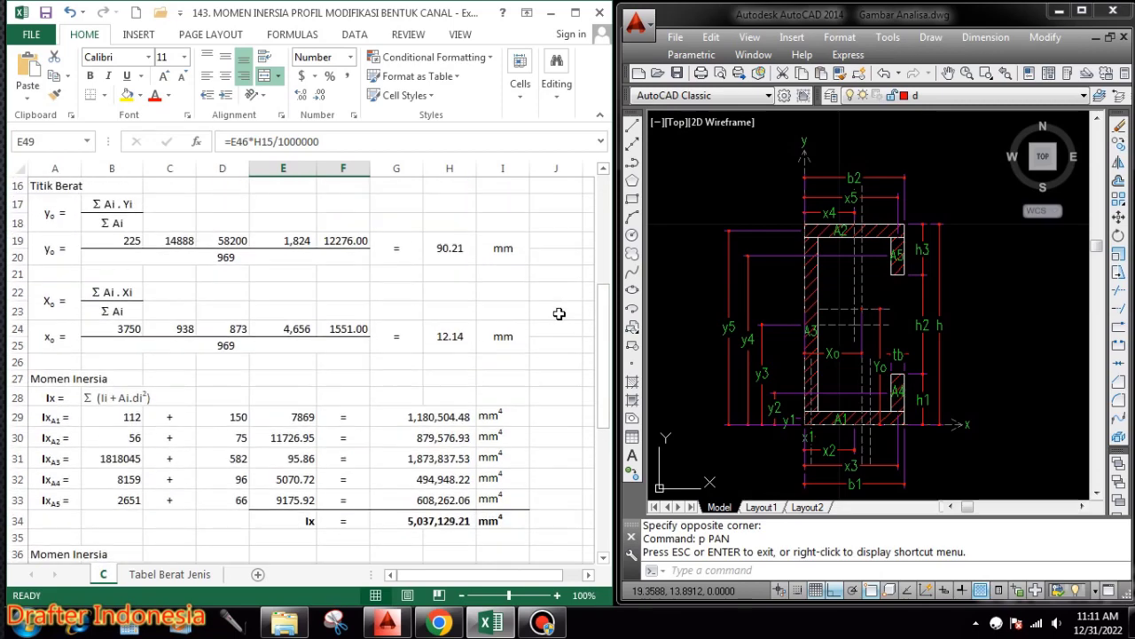
scroll(565, 315, "down", 4)
scroll(566, 316, "down", 3)
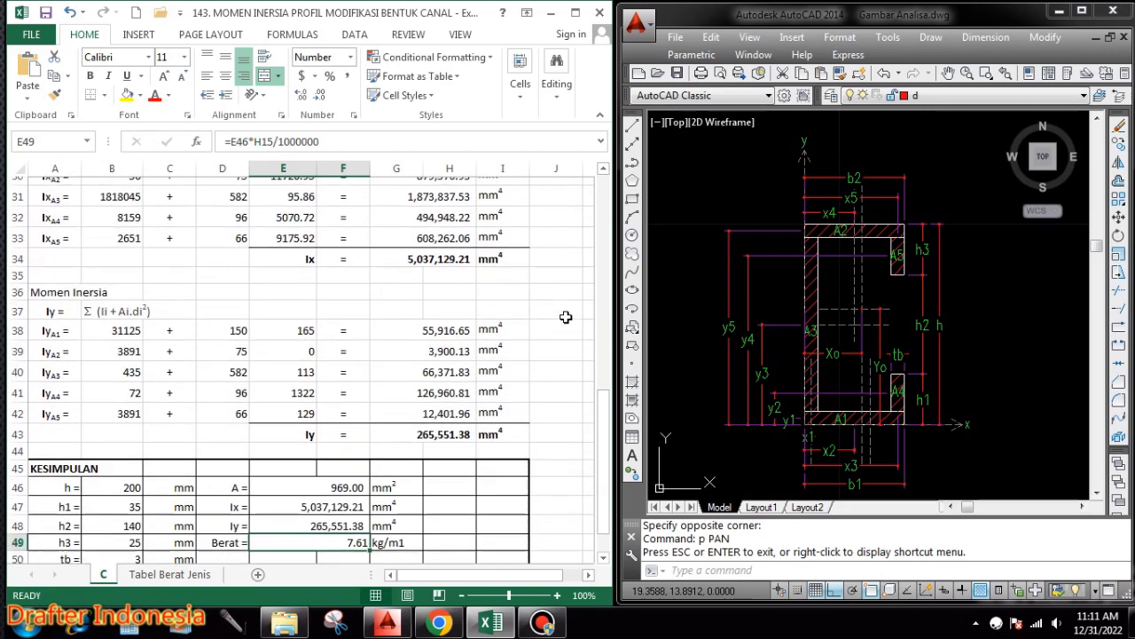